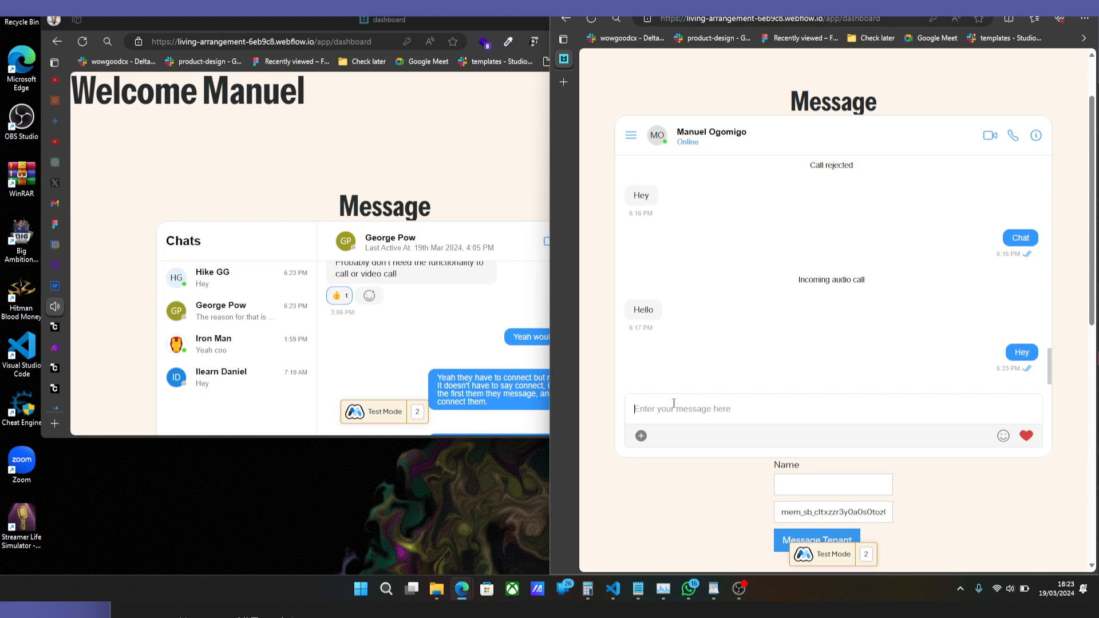
Switch to the CometChat dashboard and view the app's widgets and its list of active users.
left_click(358, 253)
scroll(357, 254, "down", 3)
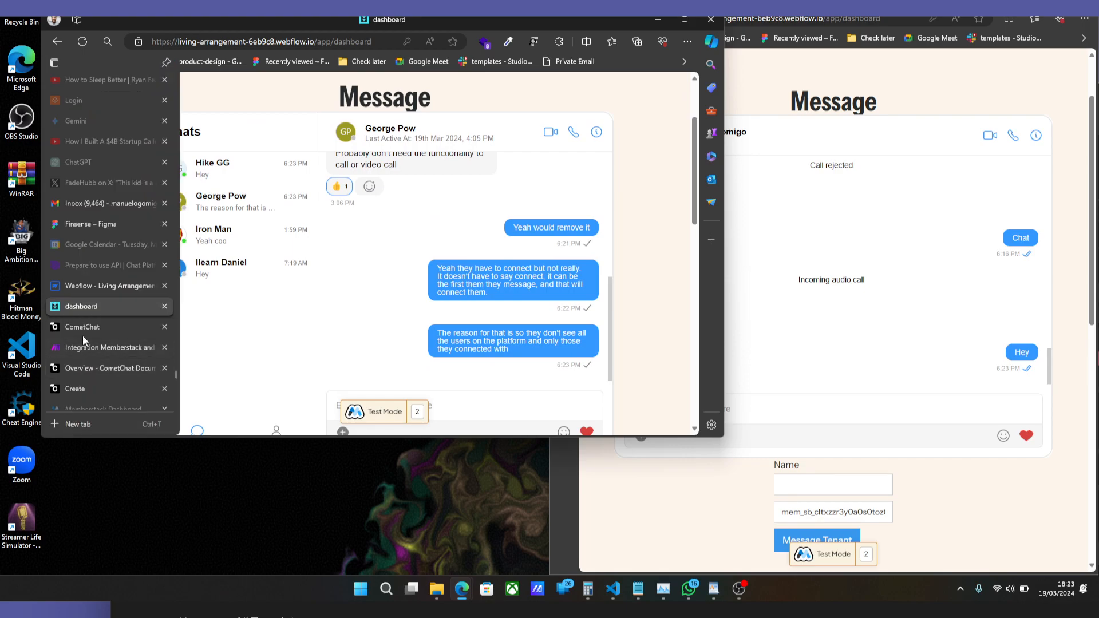
left_click(83, 330)
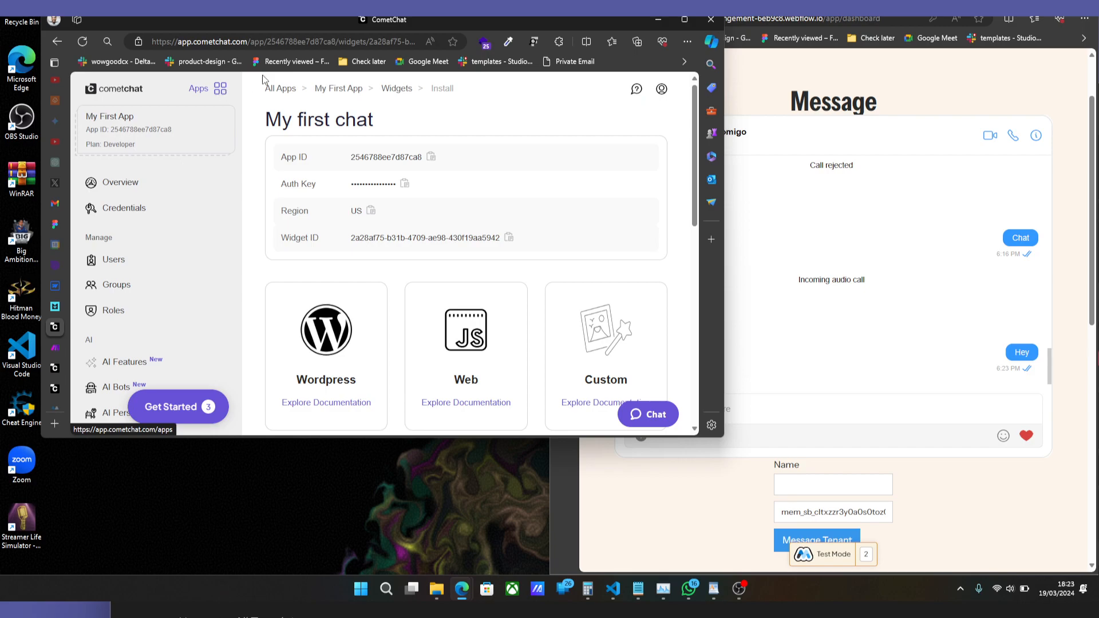
scroll(137, 229, "down", 5)
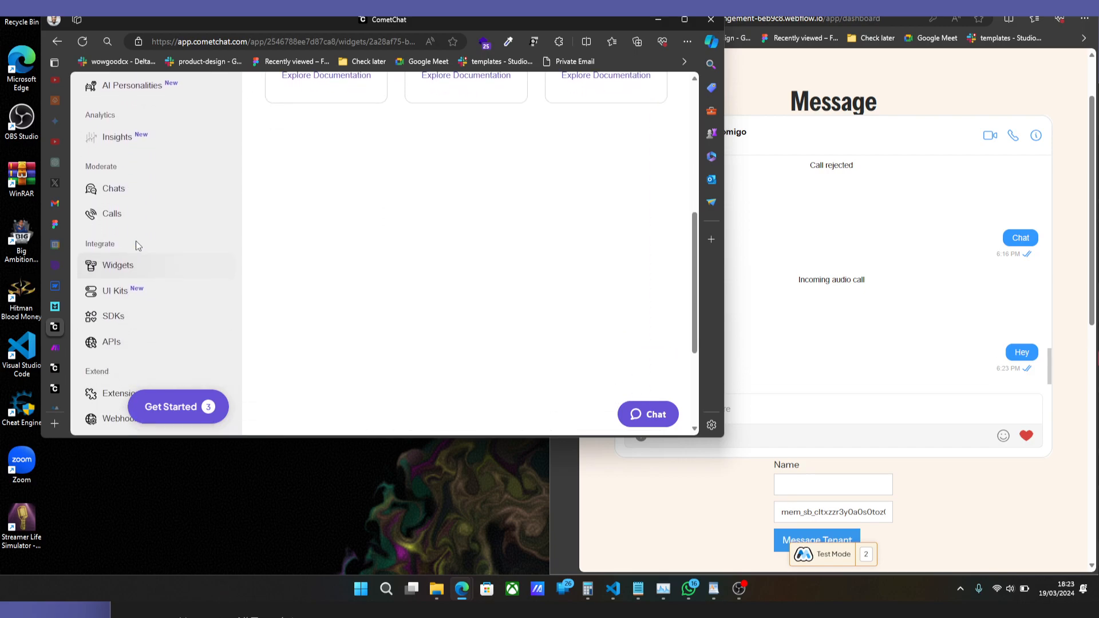
left_click(125, 267)
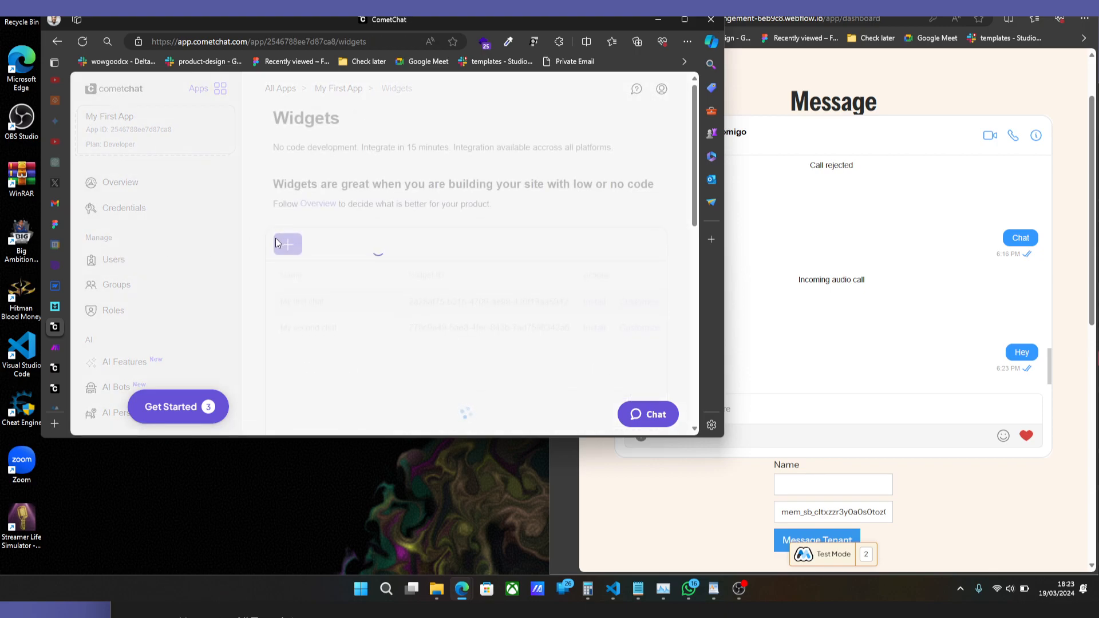
left_click(133, 268)
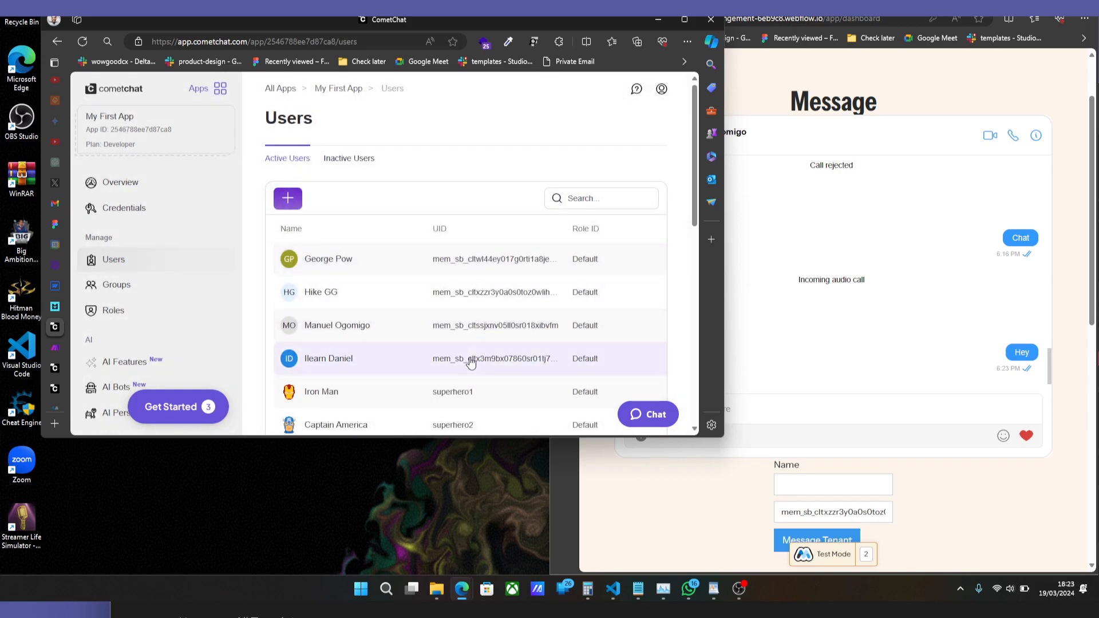
Switch to the Memberstack and CometChat scenario in Make, maximize the window, and inspect the Memberstack trigger's webhook settings.
left_click(64, 343)
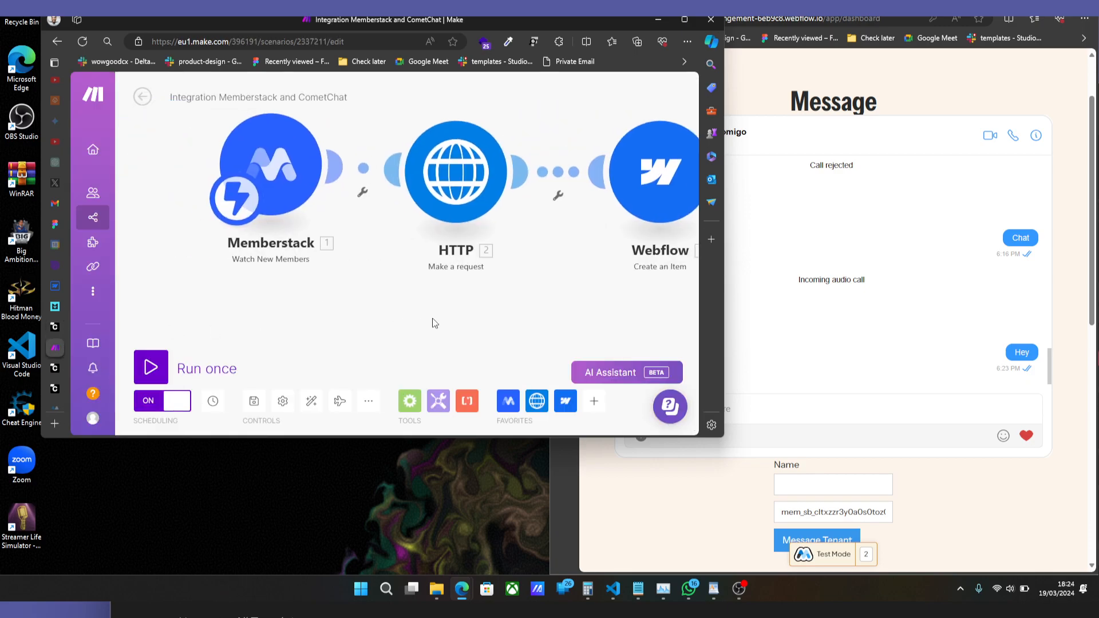
scroll(381, 322, "down", 2)
left_click_drag(352, 284, 272, 281)
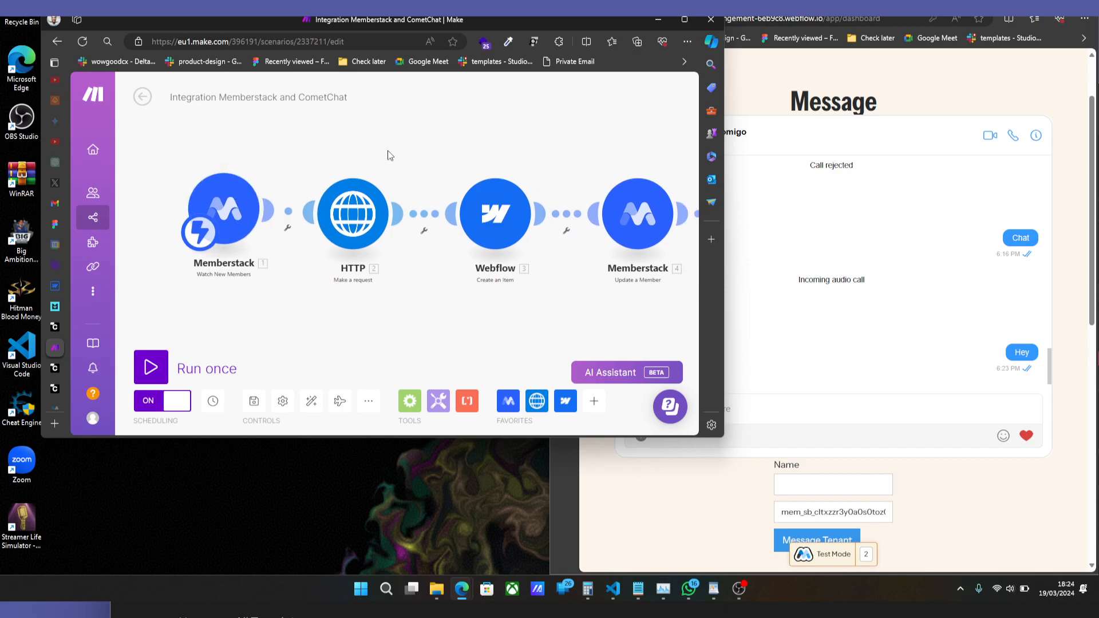
left_click(689, 21)
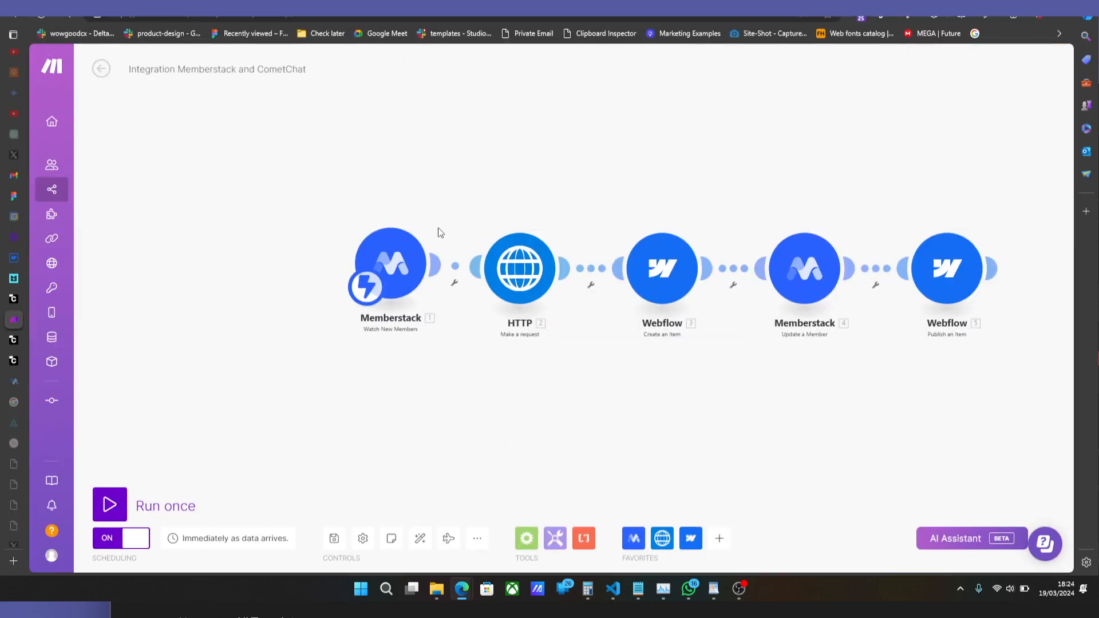
left_click(410, 265)
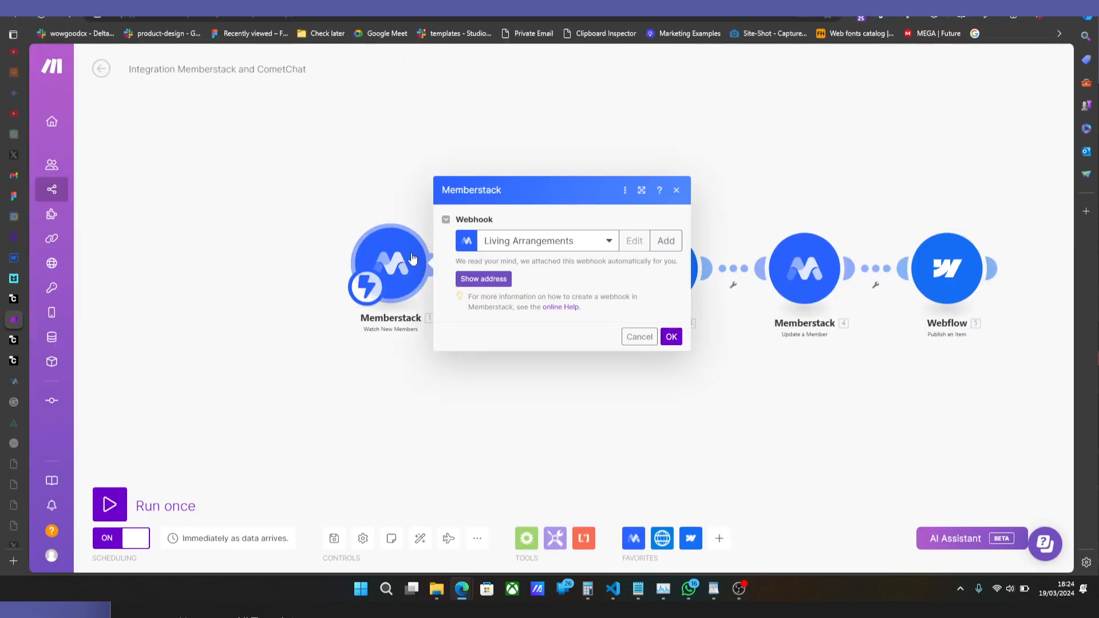
left_click(439, 401)
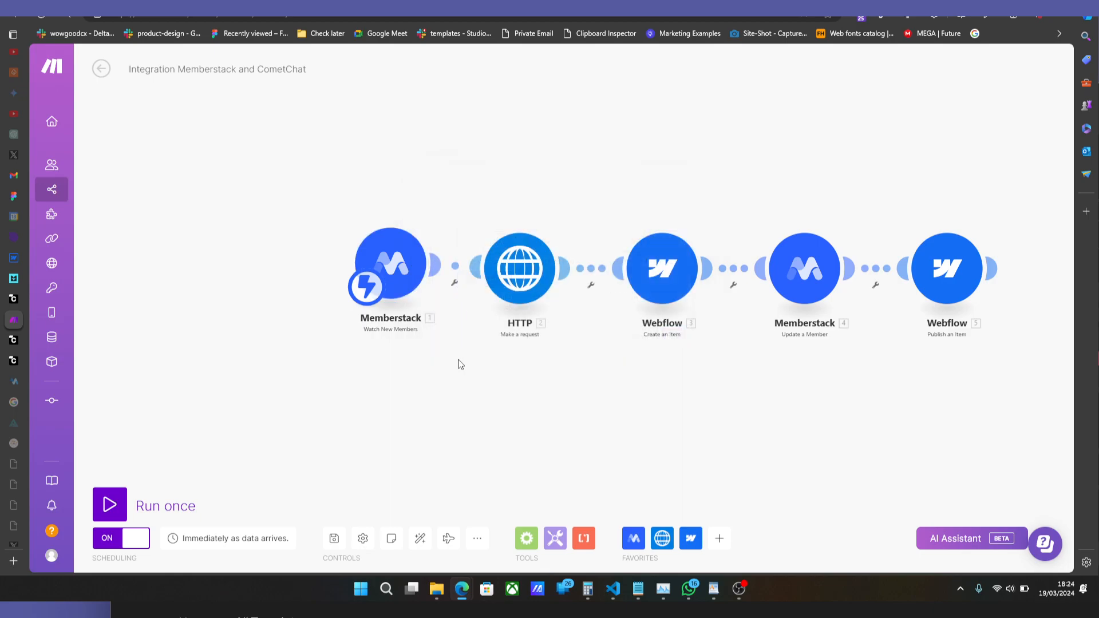
Examine the HTTP module's URL, headers and JSON request content, including the mapped member fields and the avatar link.
left_click(518, 285)
left_click_drag(643, 128, 555, 95)
left_click(657, 150)
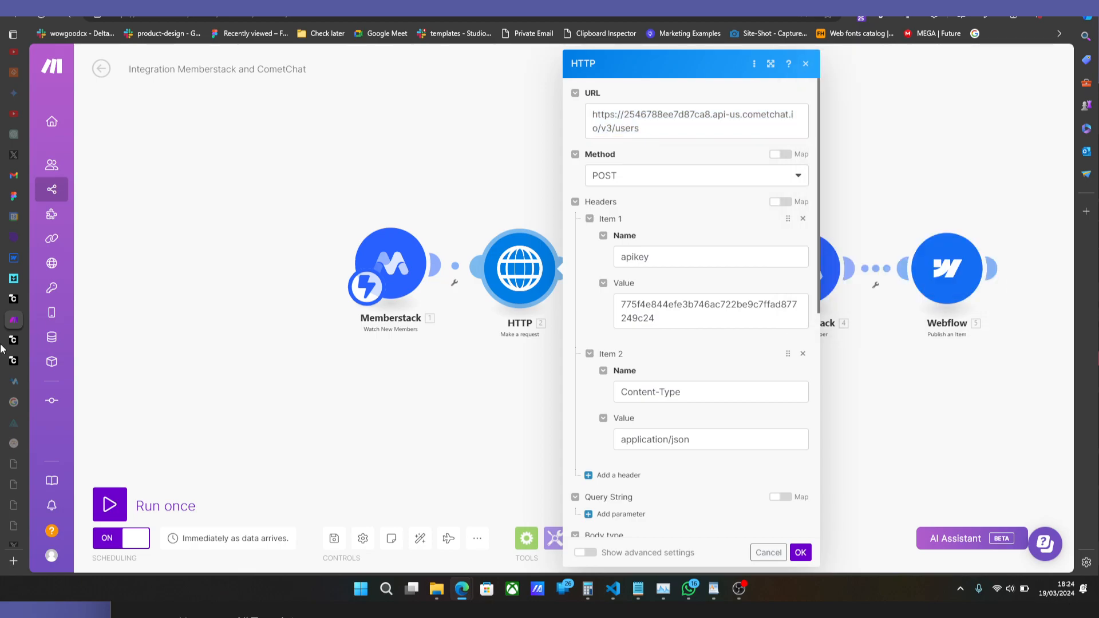
scroll(673, 266, "down", 6)
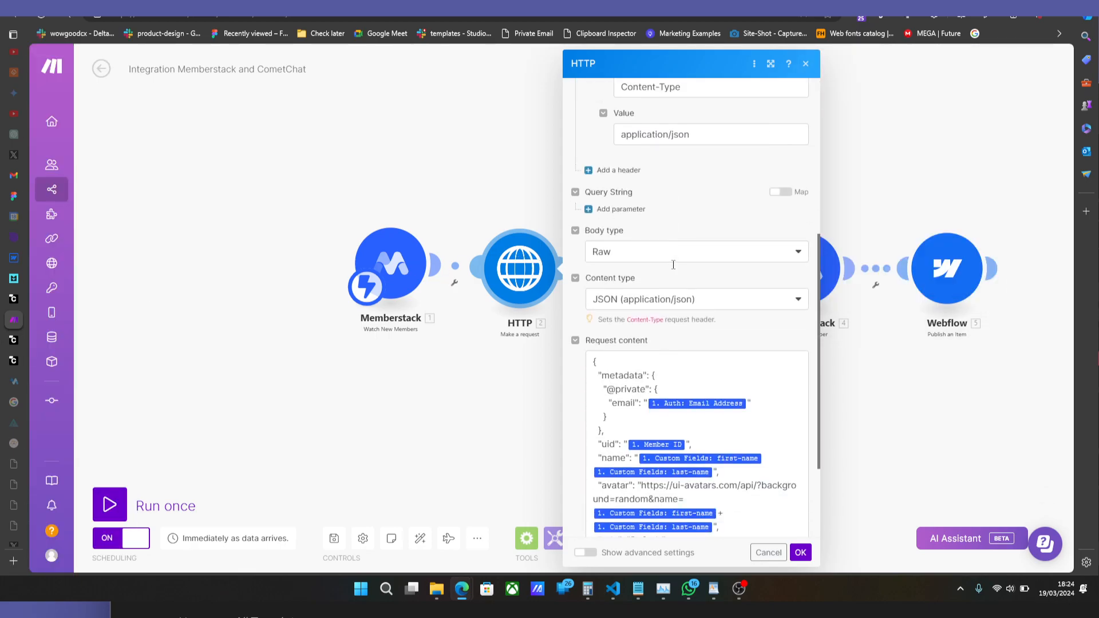
scroll(673, 269, "down", 2)
left_click(678, 274)
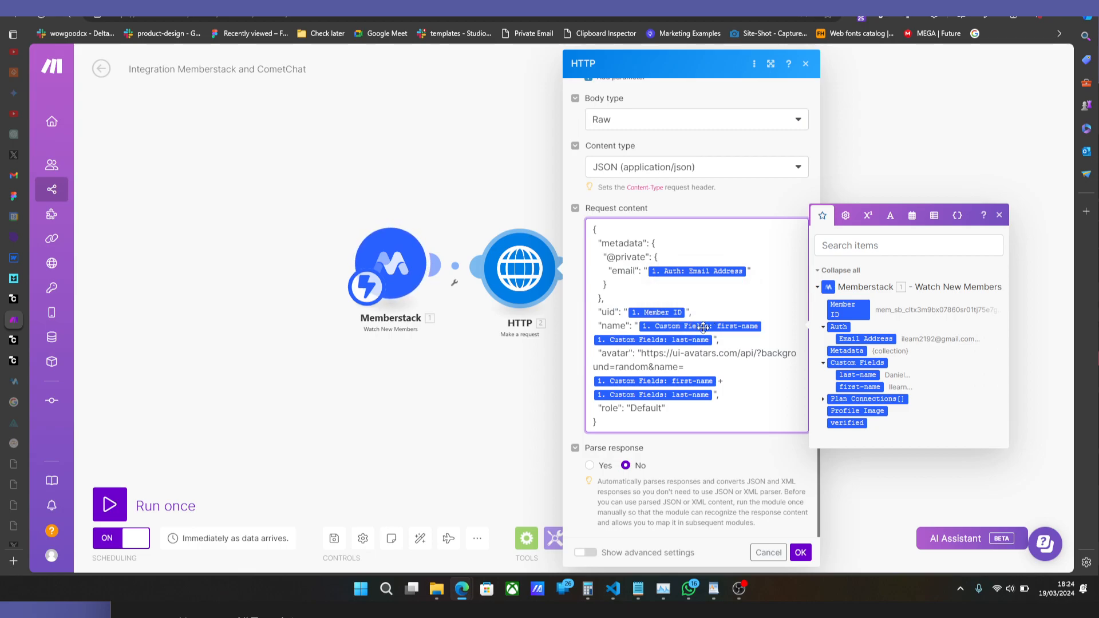
left_click_drag(716, 395, 635, 354)
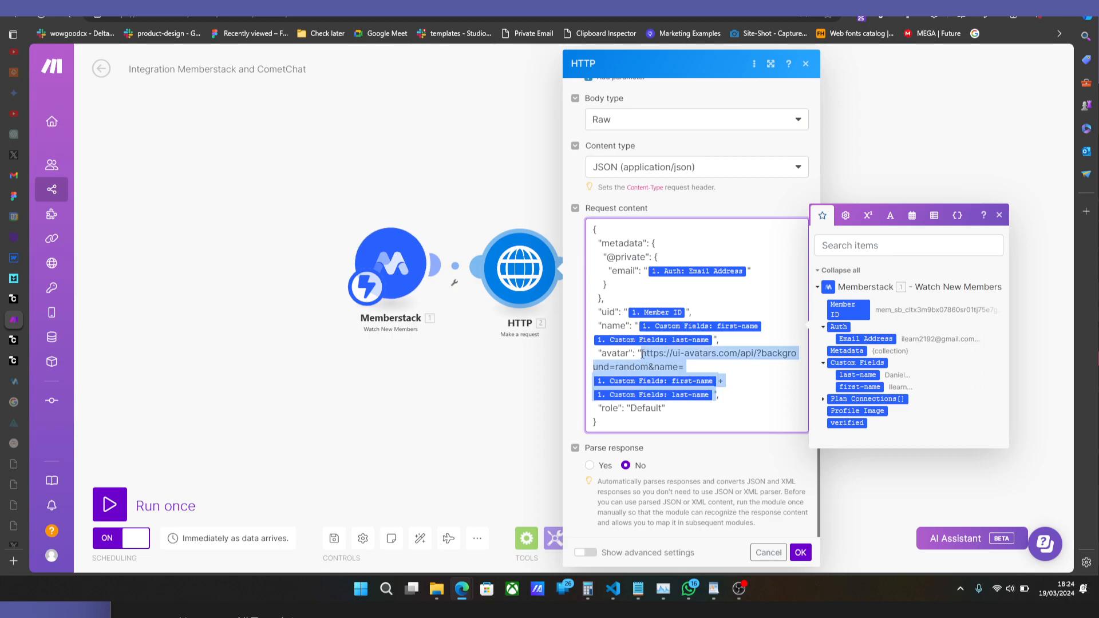
left_click(649, 355)
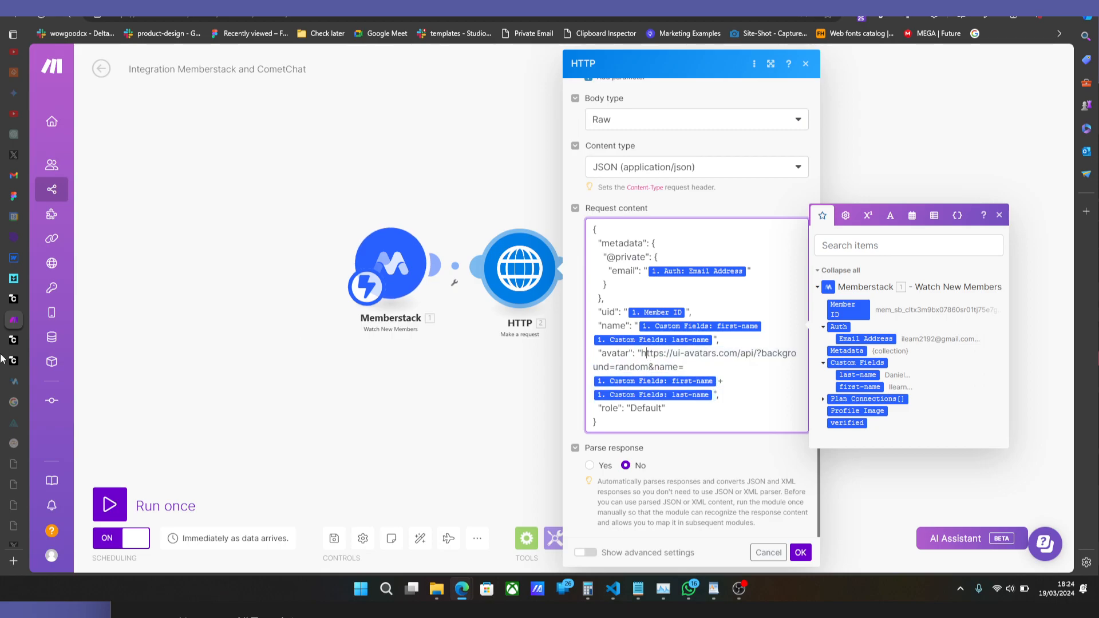
Check the users and their avatars in CometChat, then return to the Make scenario and close the HTTP module settings.
mouse_move(7, 351)
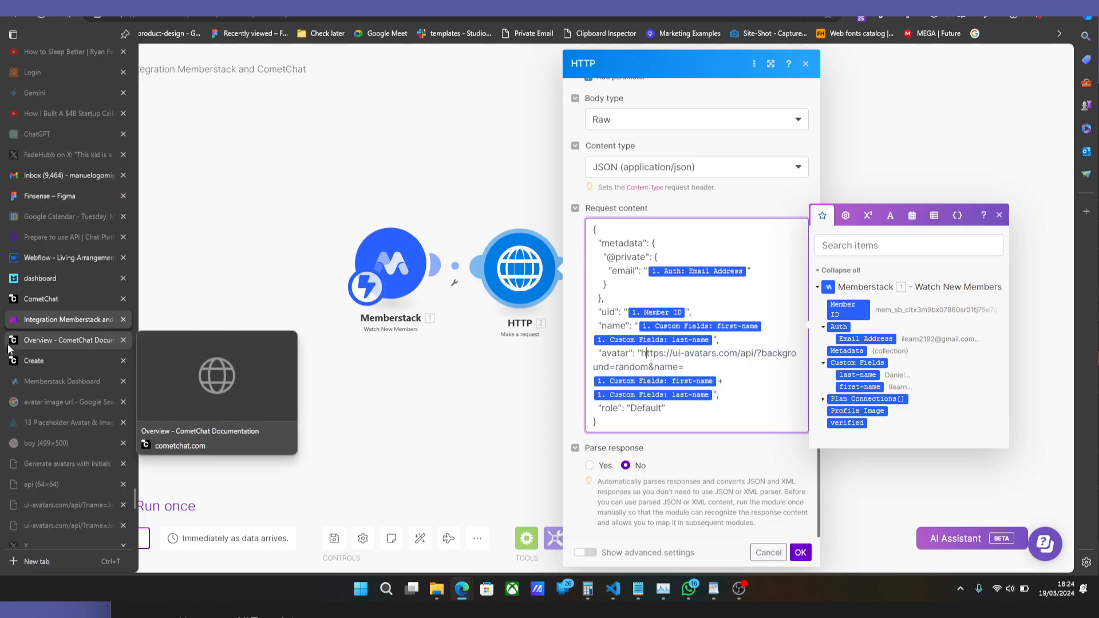
left_click(42, 295)
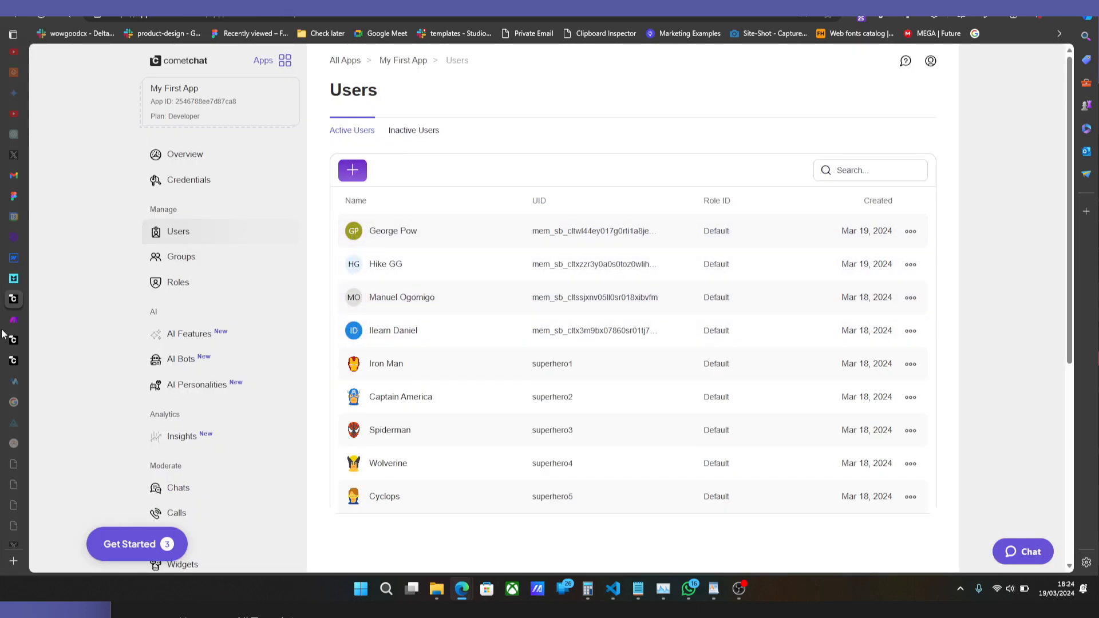
mouse_move(3, 334)
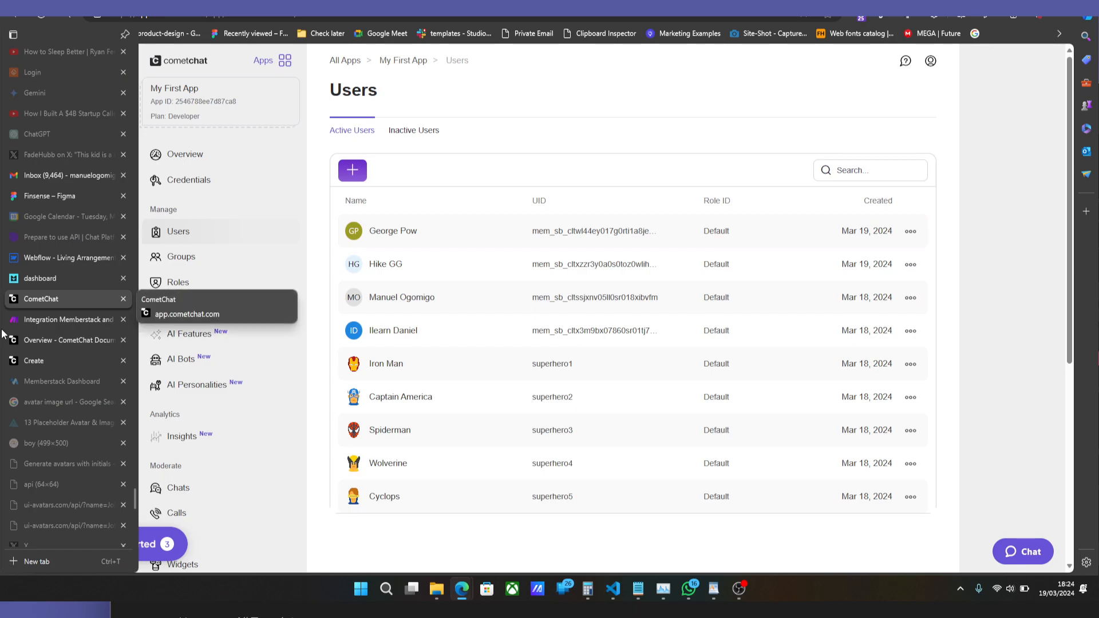
left_click(35, 319)
left_click(800, 553)
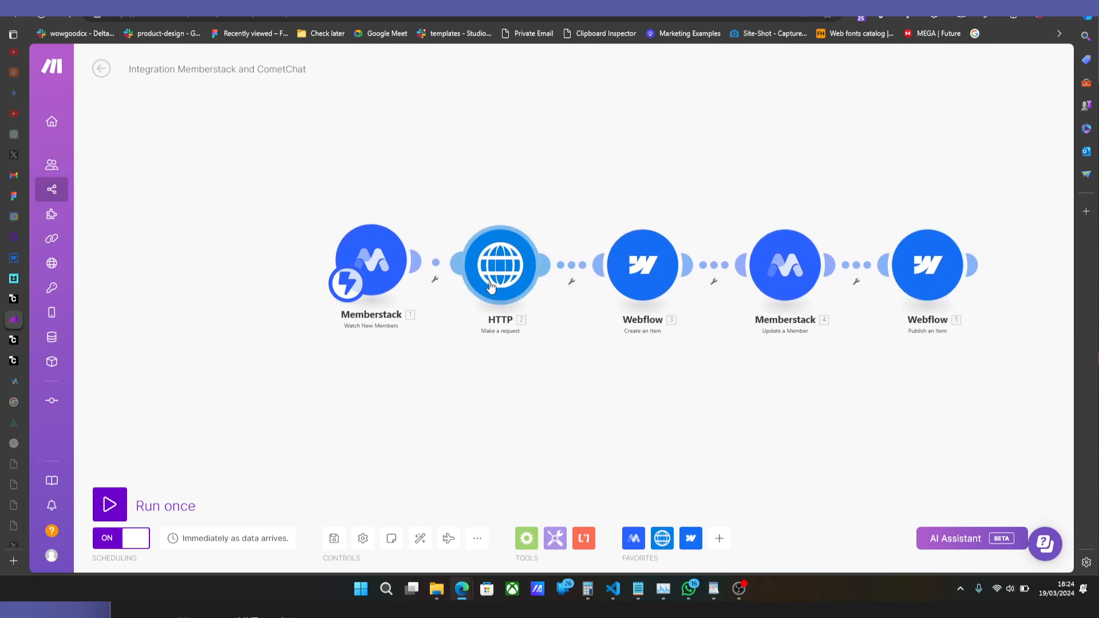
Return to CometChat and open the customization page of the "My first chat" widget.
left_click(24, 295)
scroll(196, 423, "down", 4)
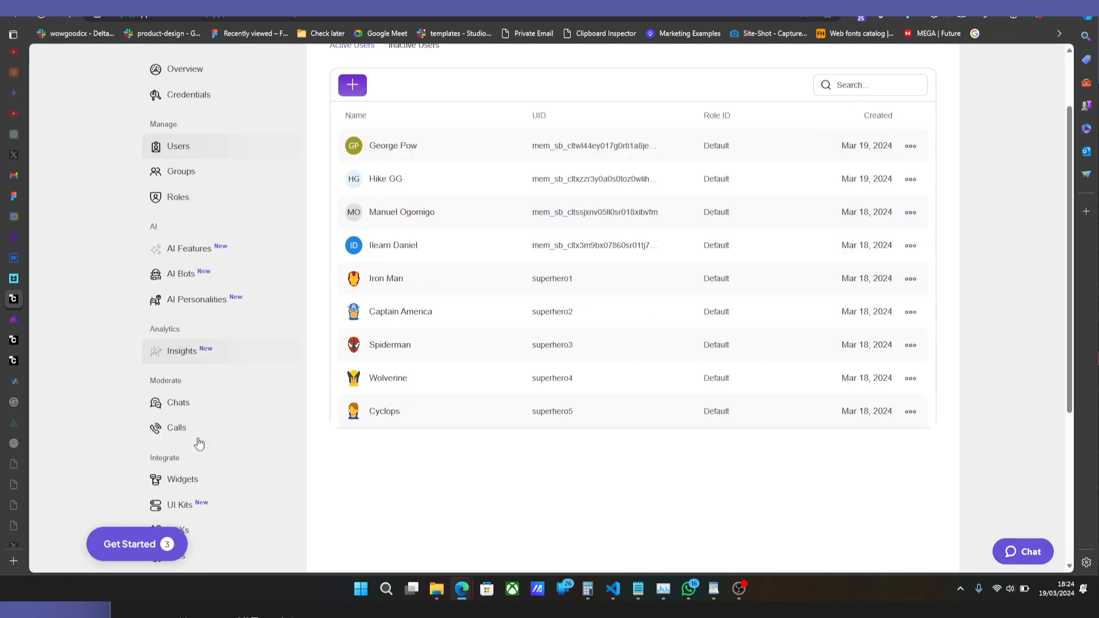
left_click(193, 328)
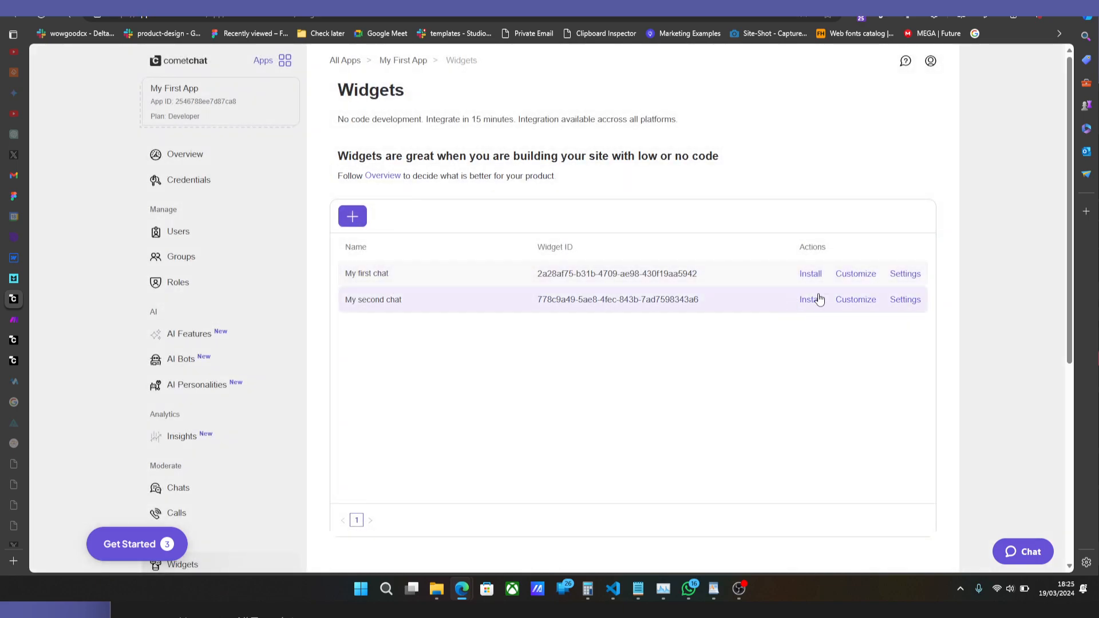
left_click(861, 279)
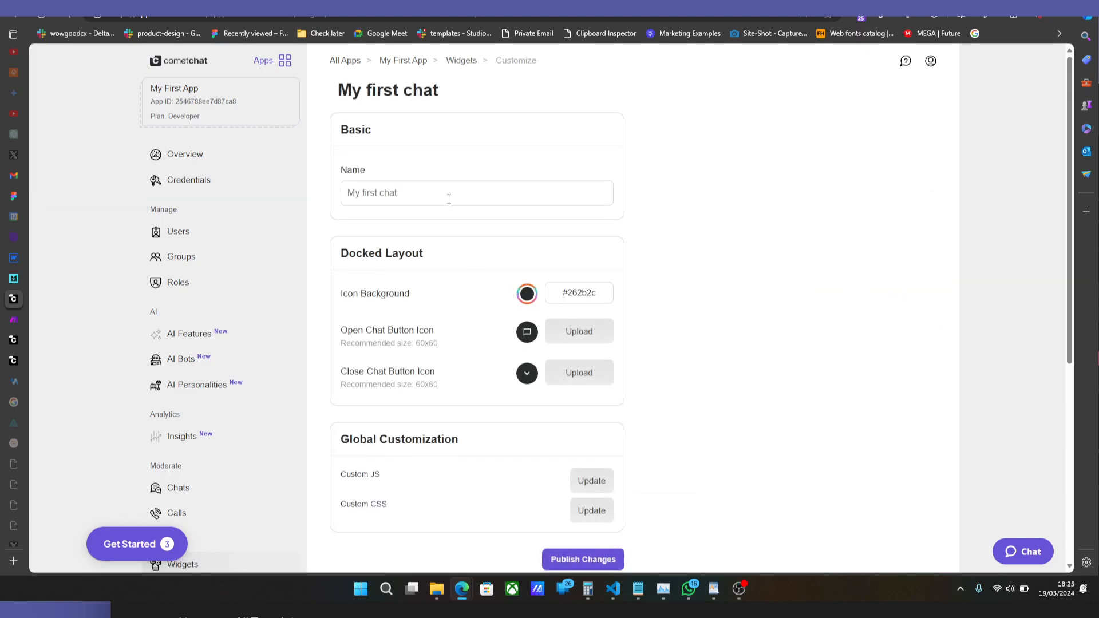
View the widget's Custom CSS and Custom JS editors, leaving each one without adding code.
scroll(450, 206, "down", 3)
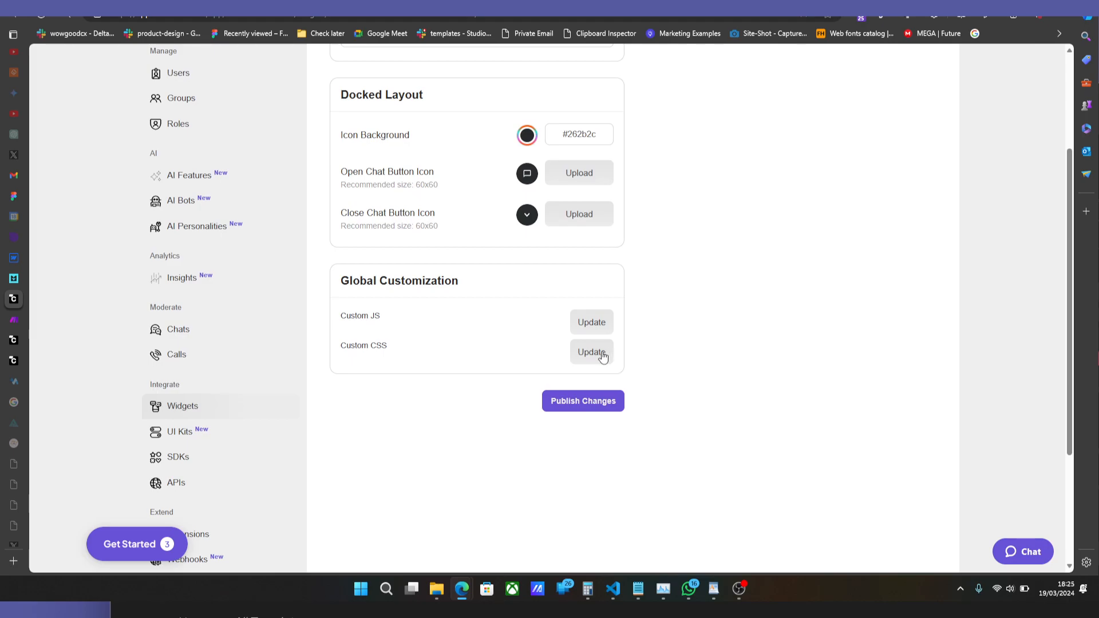
left_click(604, 356)
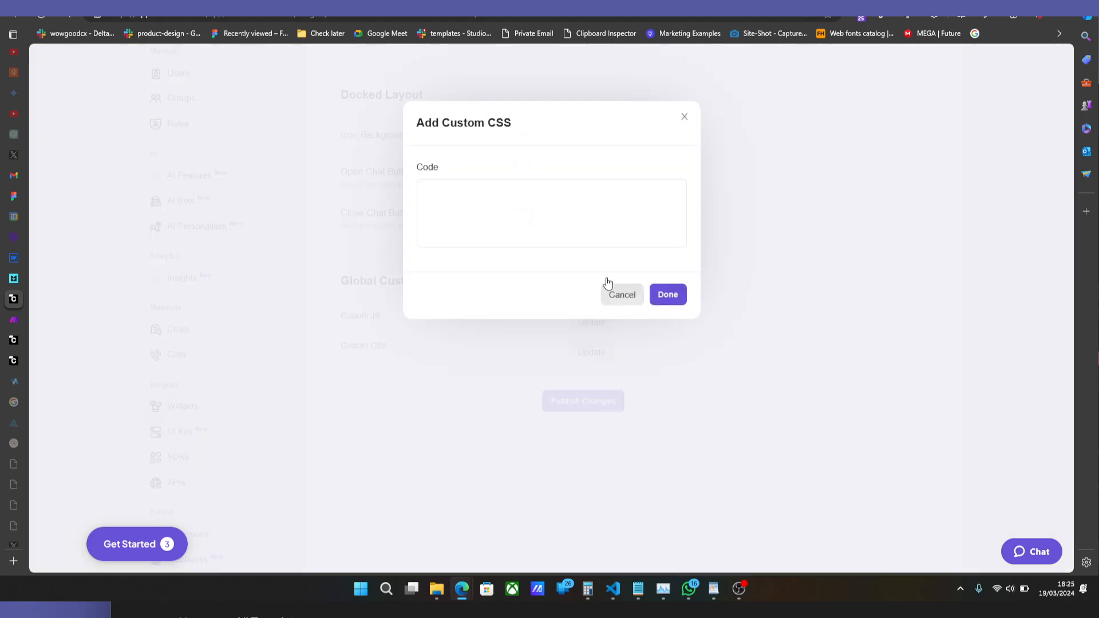
left_click(613, 293)
scroll(567, 264, "up", 3)
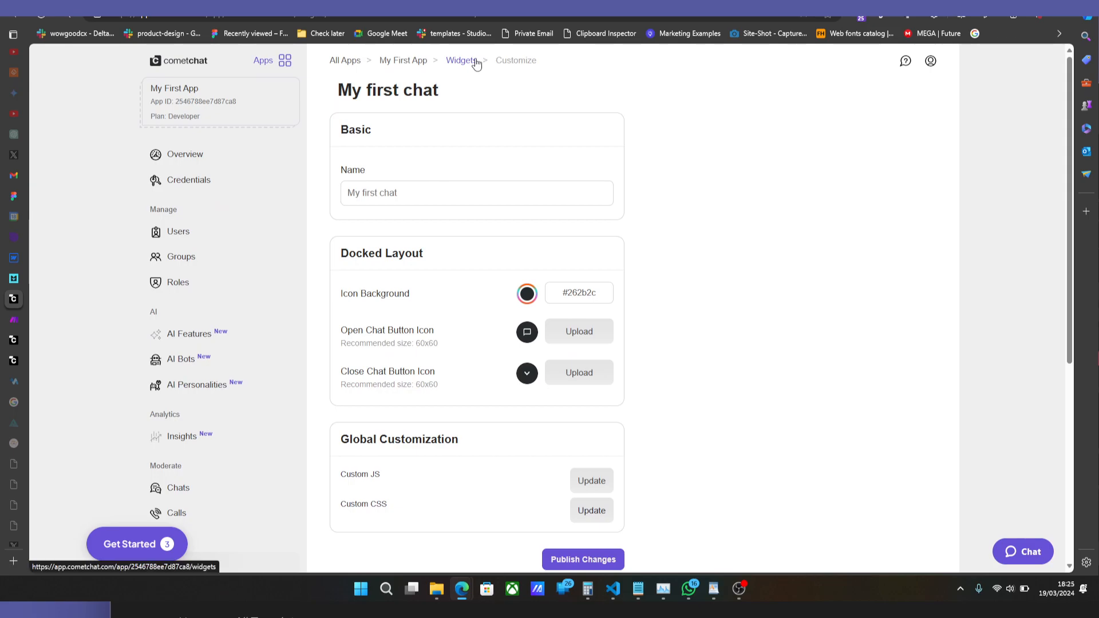
left_click(599, 487)
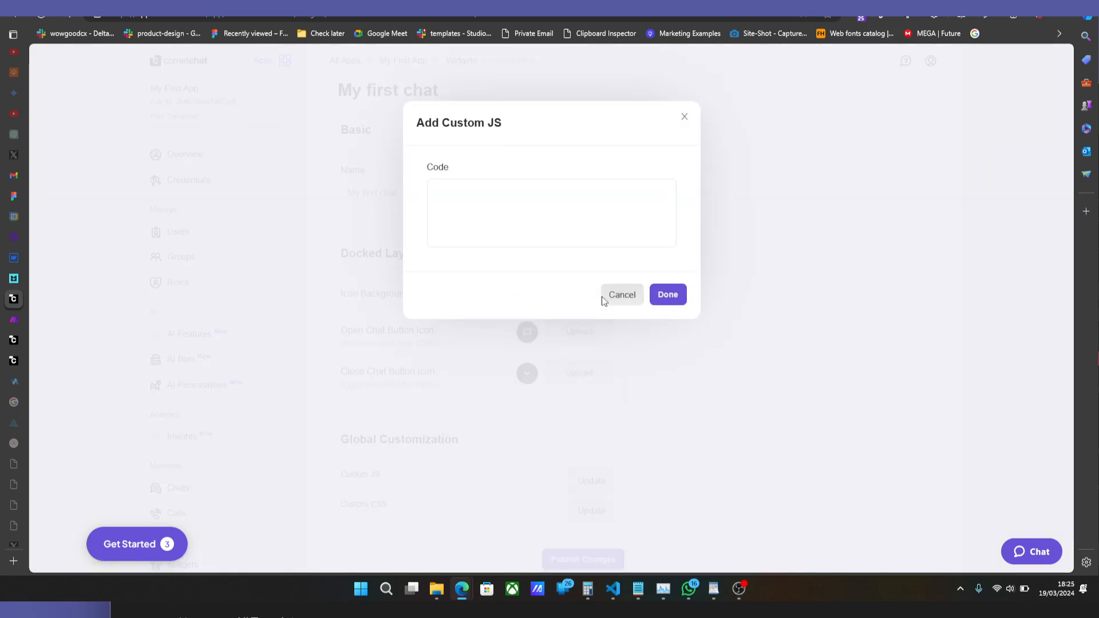
left_click(623, 295)
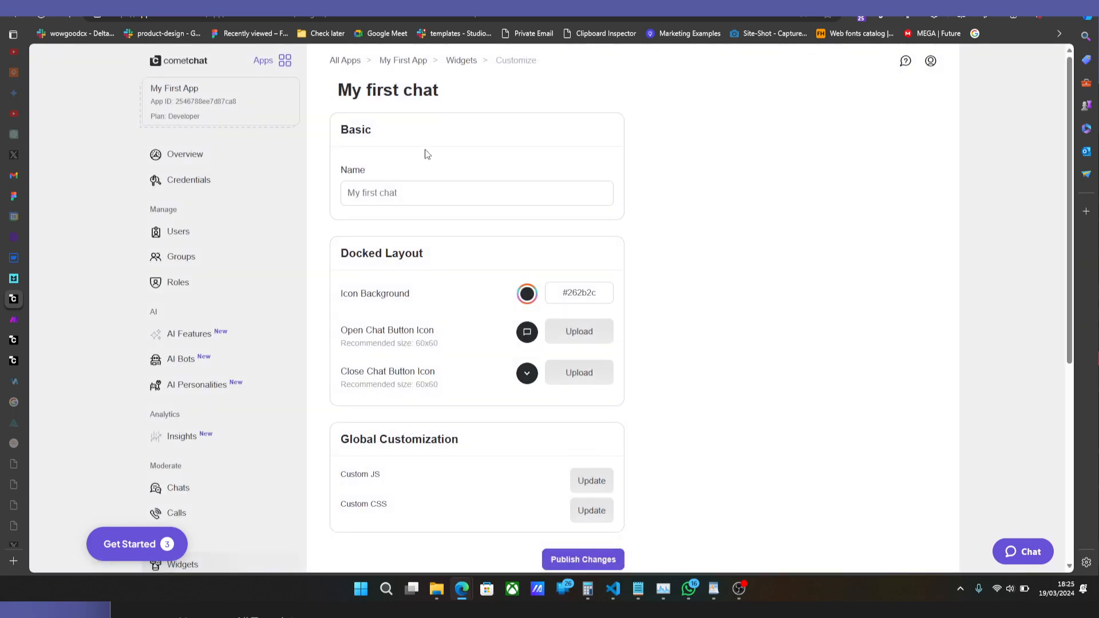
Set the Users default list to All users in the "My first chat" widget settings and publish the changes.
left_click(459, 61)
left_click(914, 276)
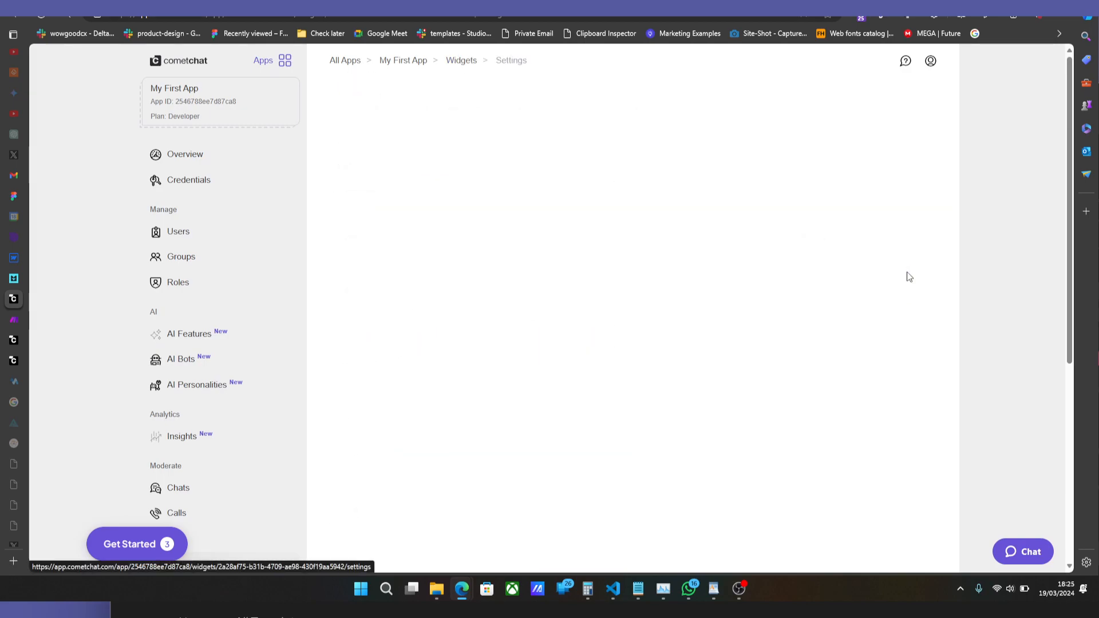
left_click(424, 343)
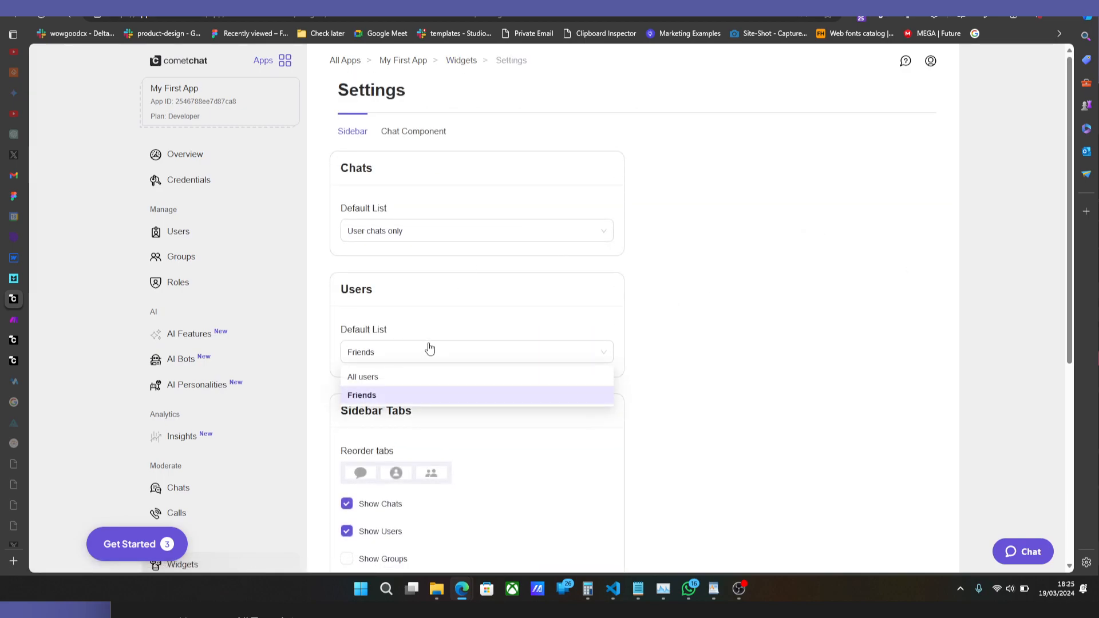
left_click(394, 376)
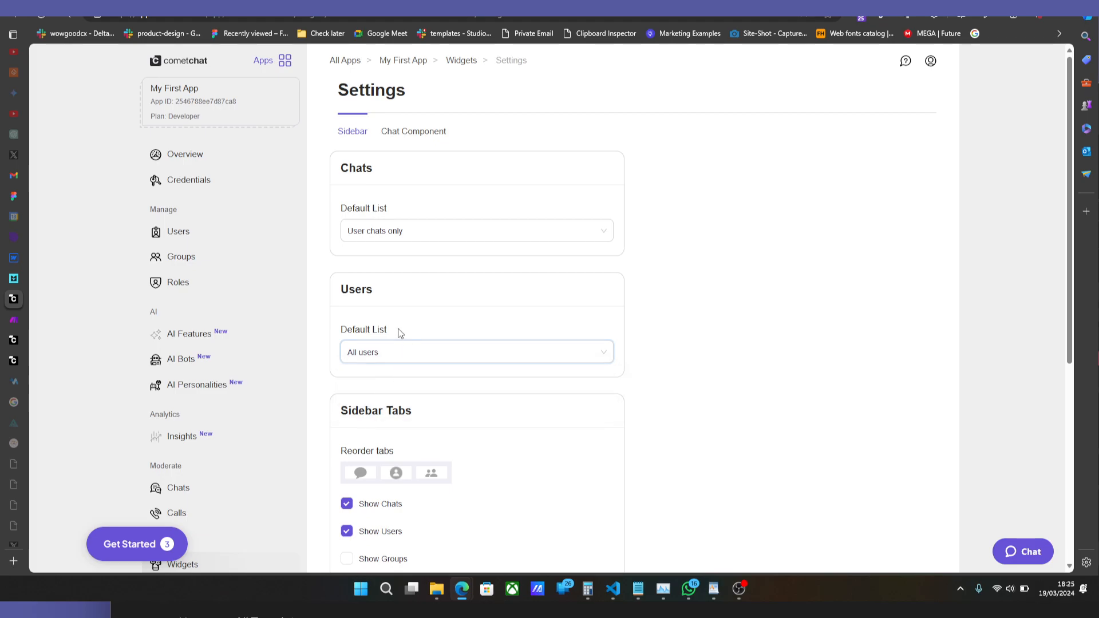
scroll(503, 361, "down", 6)
left_click(590, 272)
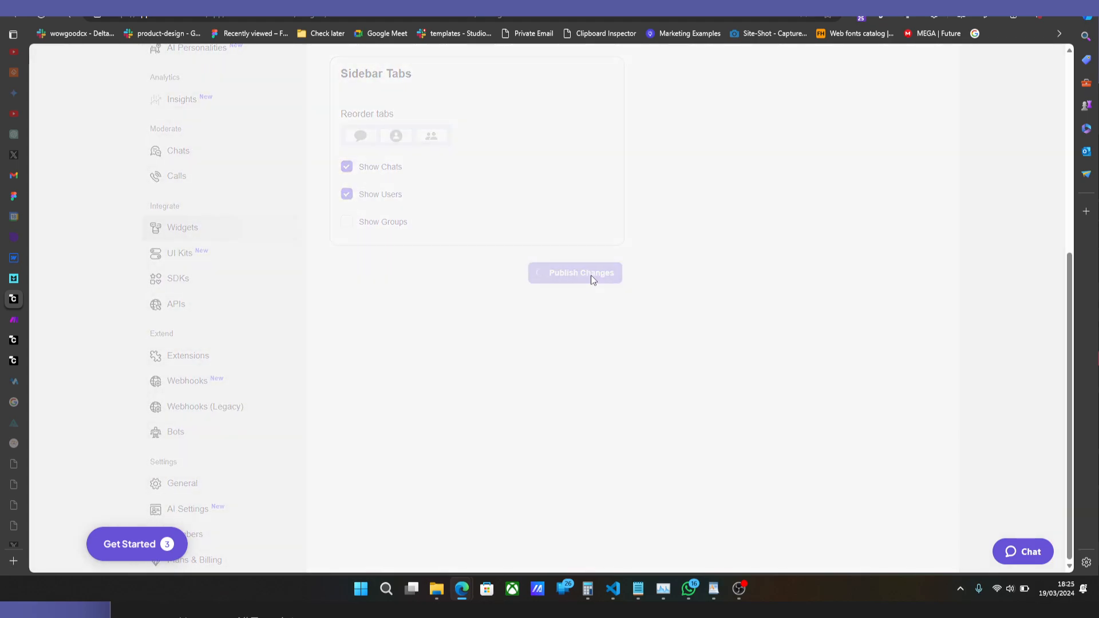
scroll(591, 275, "up", 4)
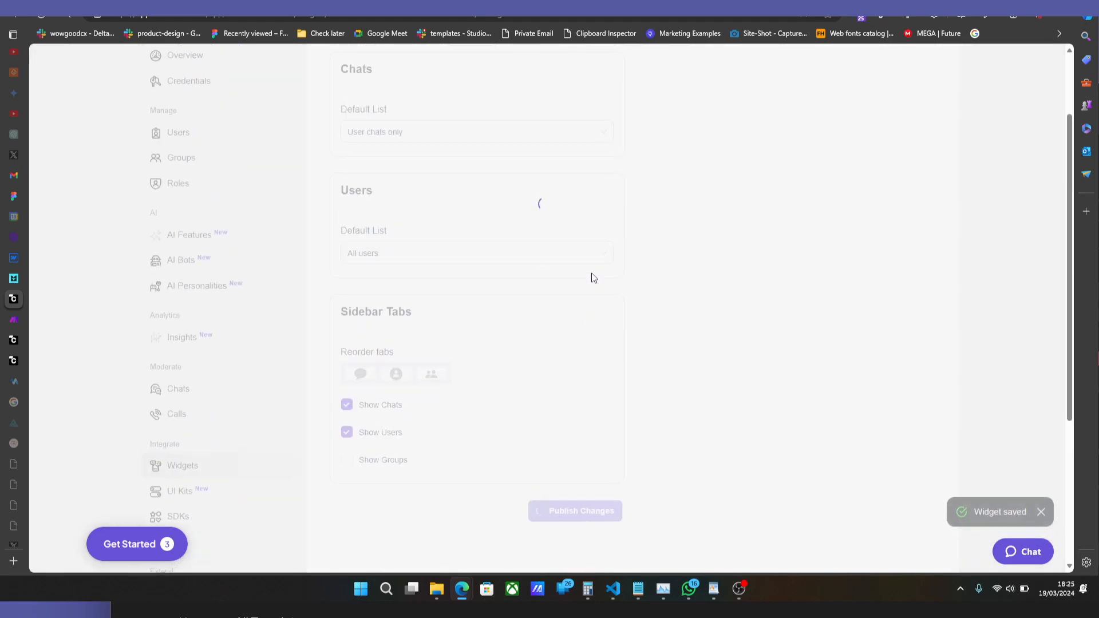
Switch to the site's dashboard page, reload it, and open the Users list in the chat widget.
left_click(14, 278)
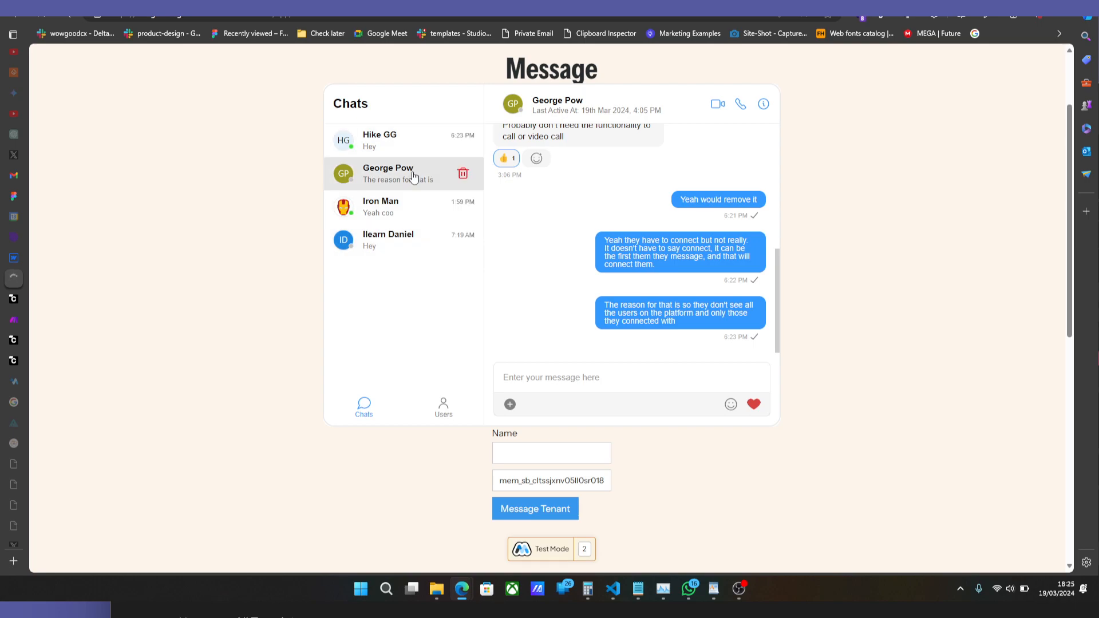
left_click(407, 206)
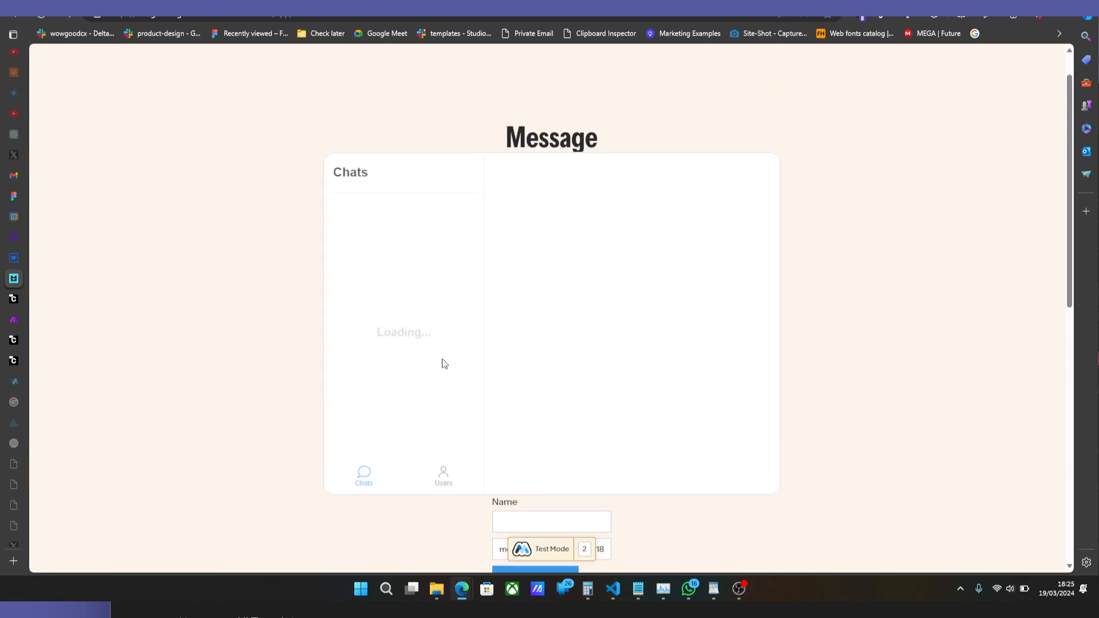
left_click(445, 401)
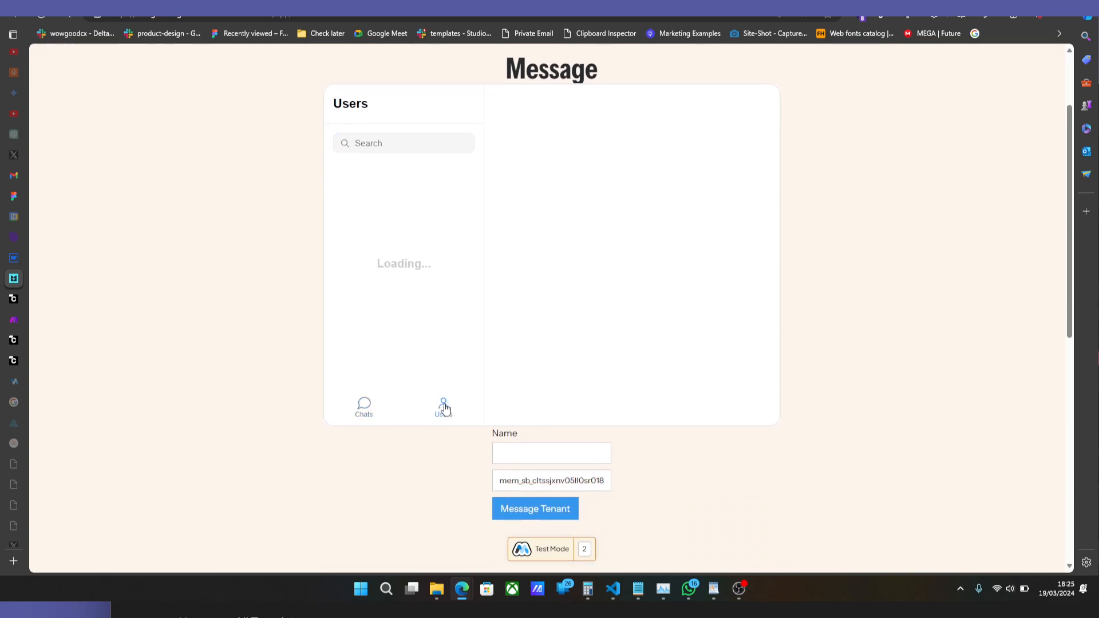
Look through the contacts listed under Users in the dashboard's chat widget.
scroll(425, 335, "down", 3)
scroll(425, 334, "down", 3)
scroll(424, 318, "up", 6)
scroll(425, 338, "up", 1)
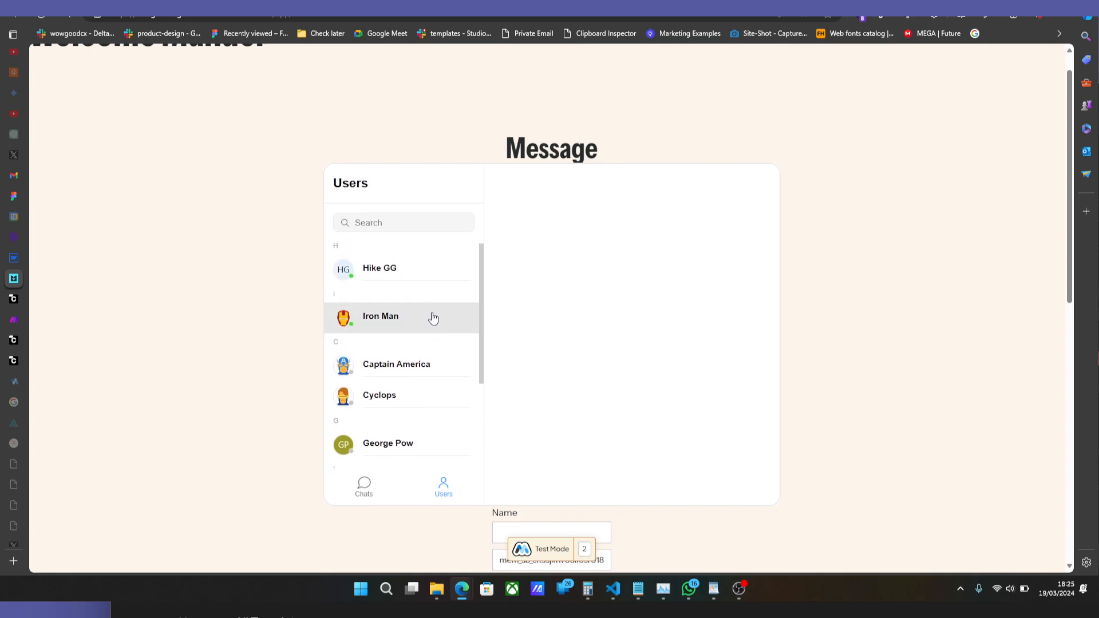
Return to CometChat, set the Users default list to Friends in the widget's sidebar settings, and publish the changes.
mouse_move(23, 304)
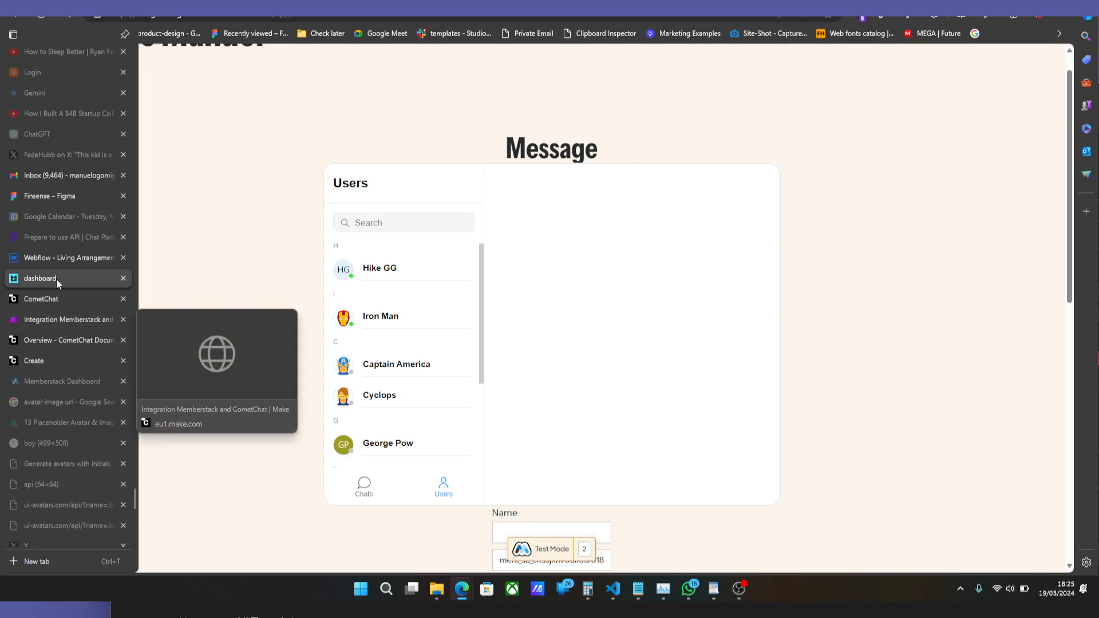
left_click(53, 297)
left_click(410, 251)
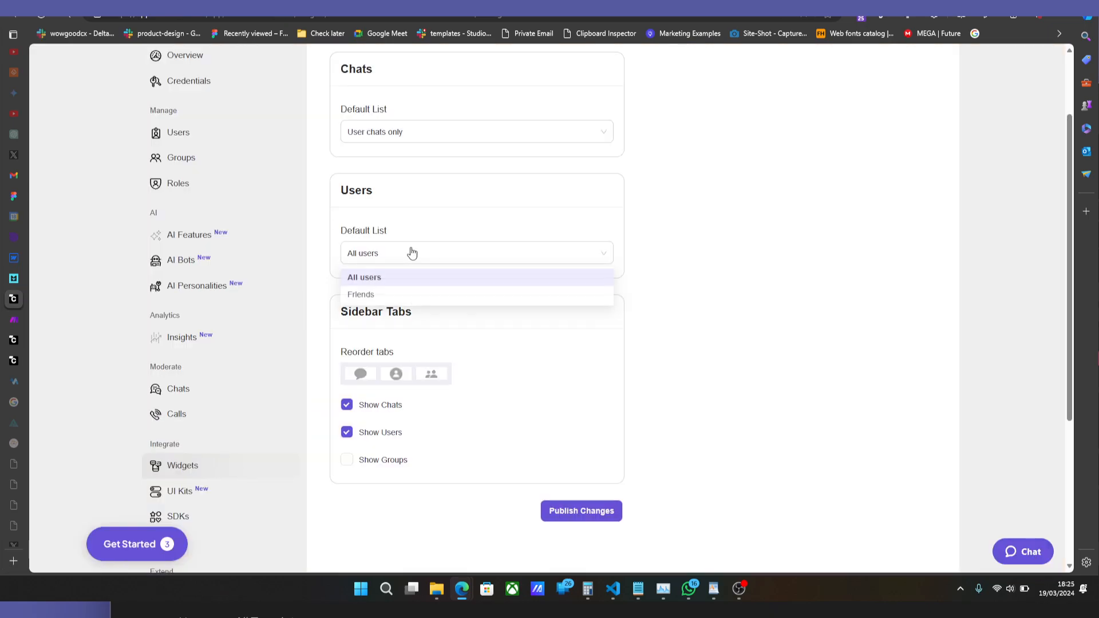
left_click(422, 297)
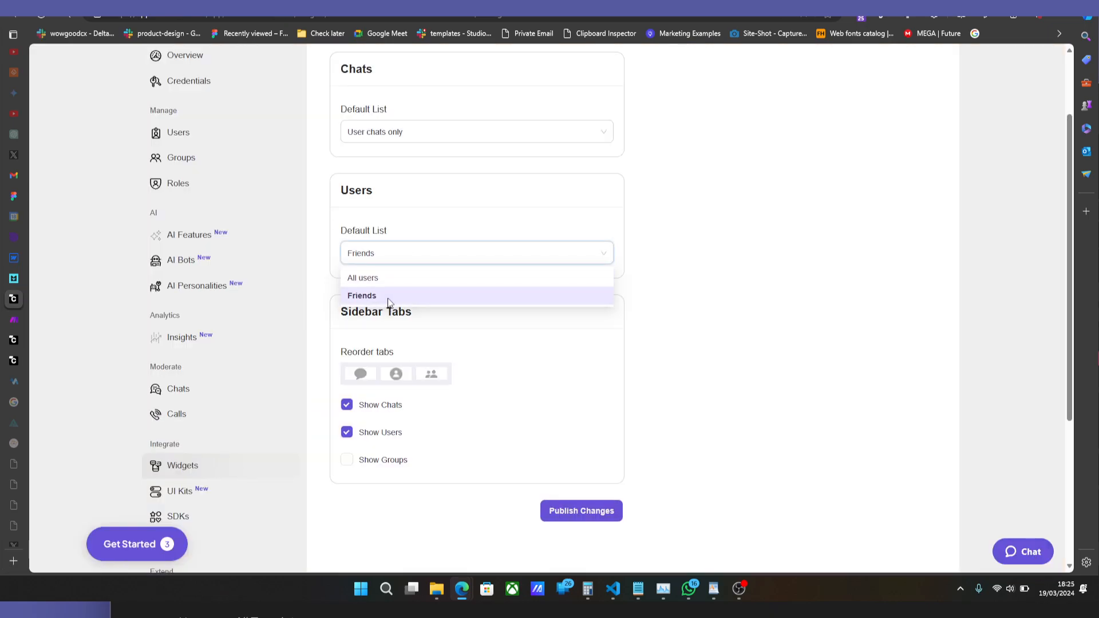
left_click(588, 510)
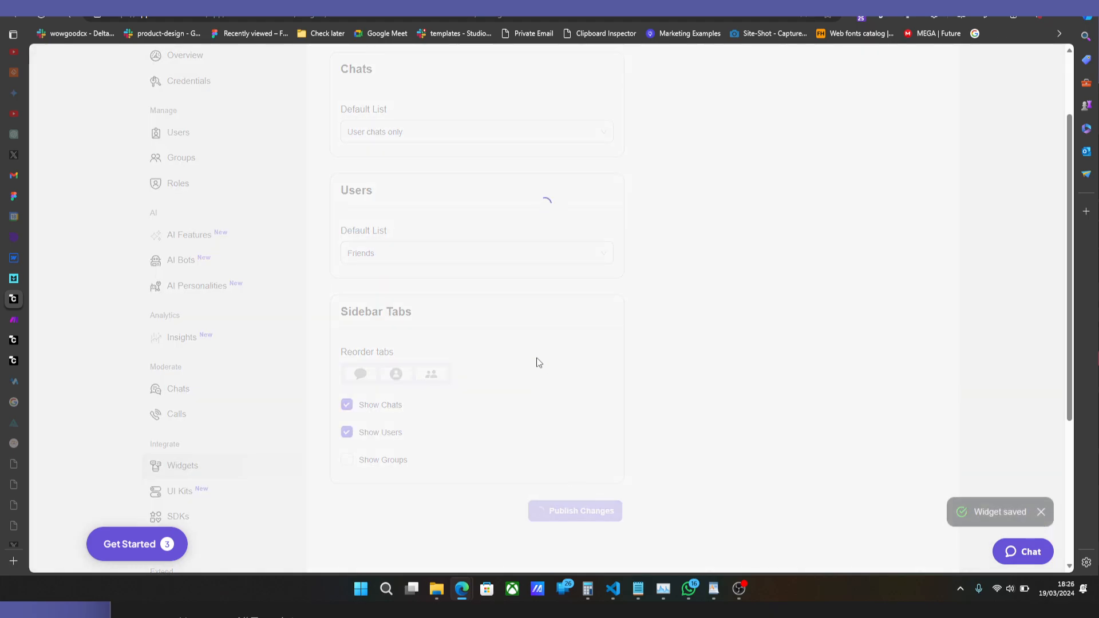
Review the Chats default list options in the sidebar settings, keeping User chats only.
scroll(447, 286, "up", 2)
left_click(410, 229)
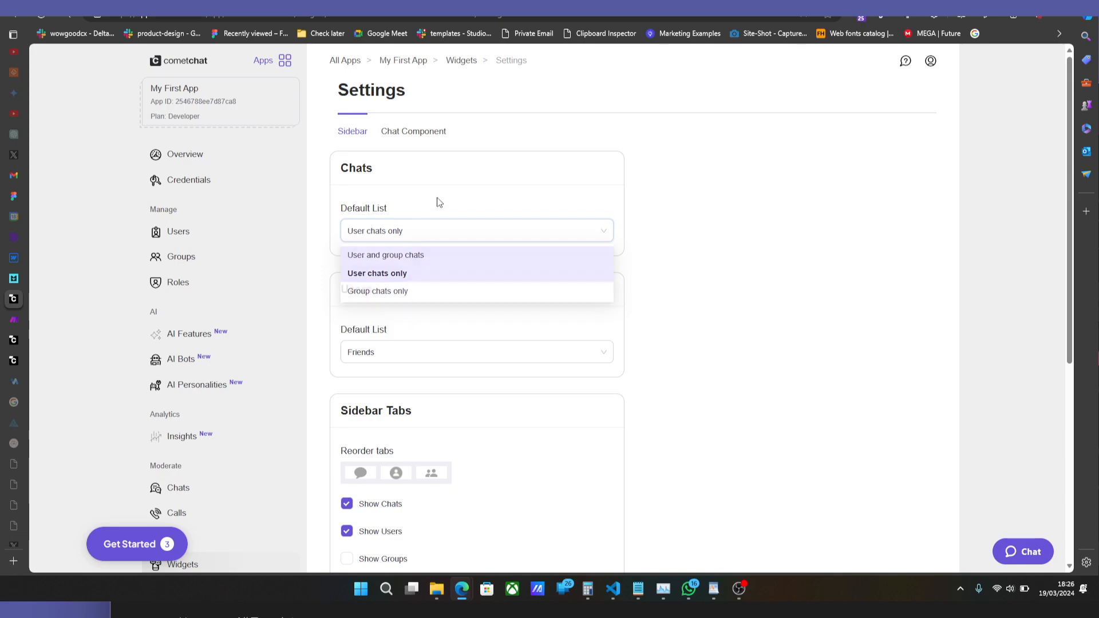
left_click(427, 230)
scroll(441, 297, "down", 4)
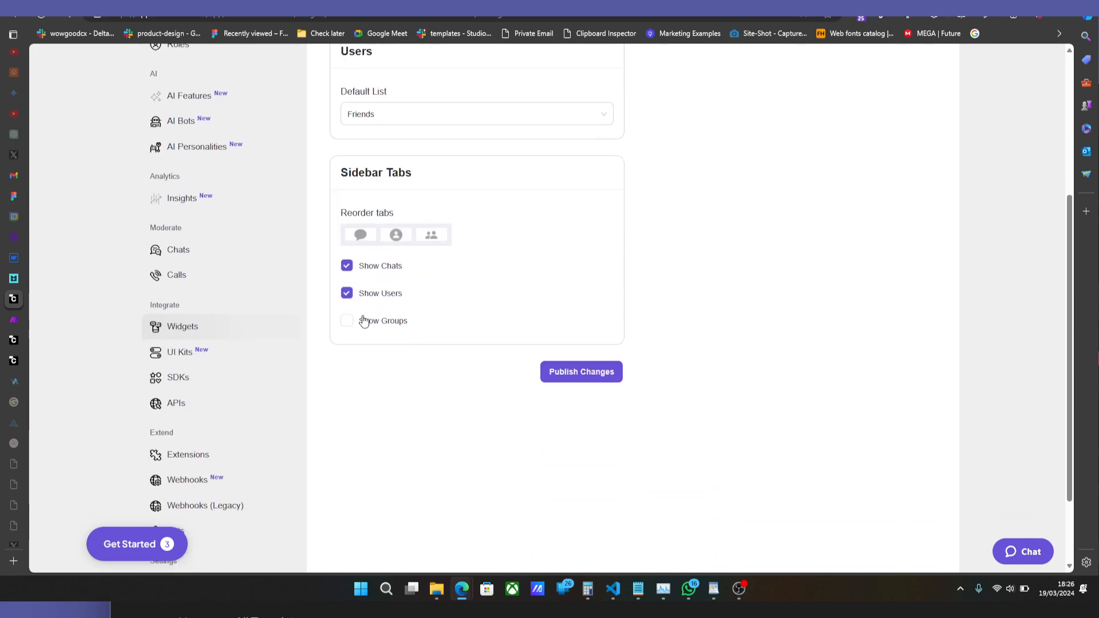
Try the Show Groups sidebar option, leave it disabled, and publish the sidebar settings again.
left_click(365, 324)
left_click(384, 322)
scroll(530, 353, "up", 4)
scroll(581, 444, "down", 4)
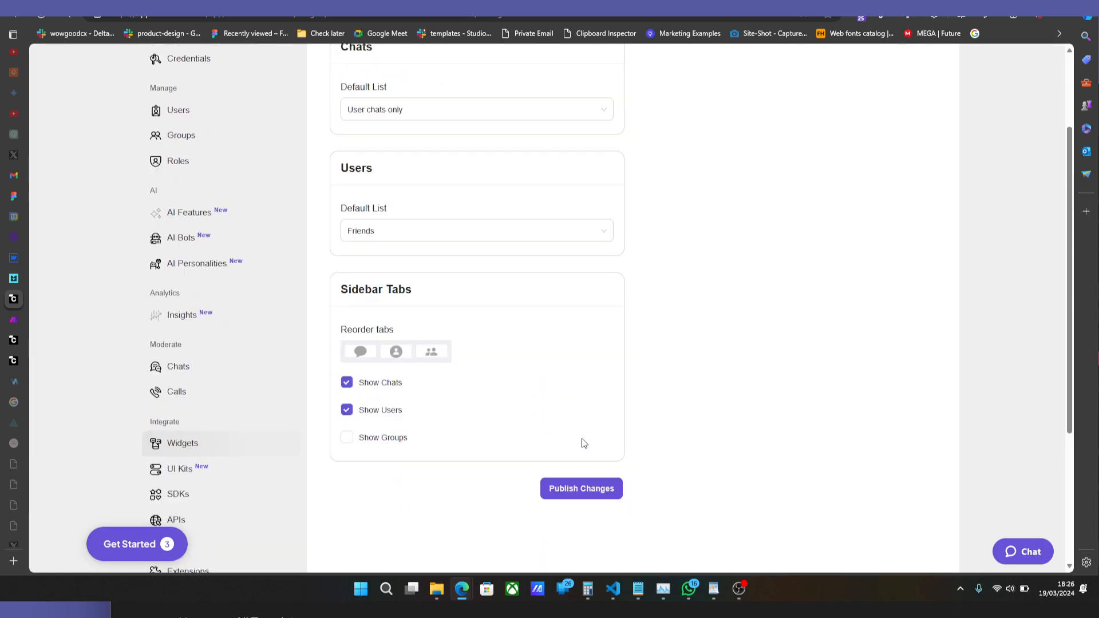
left_click(581, 375)
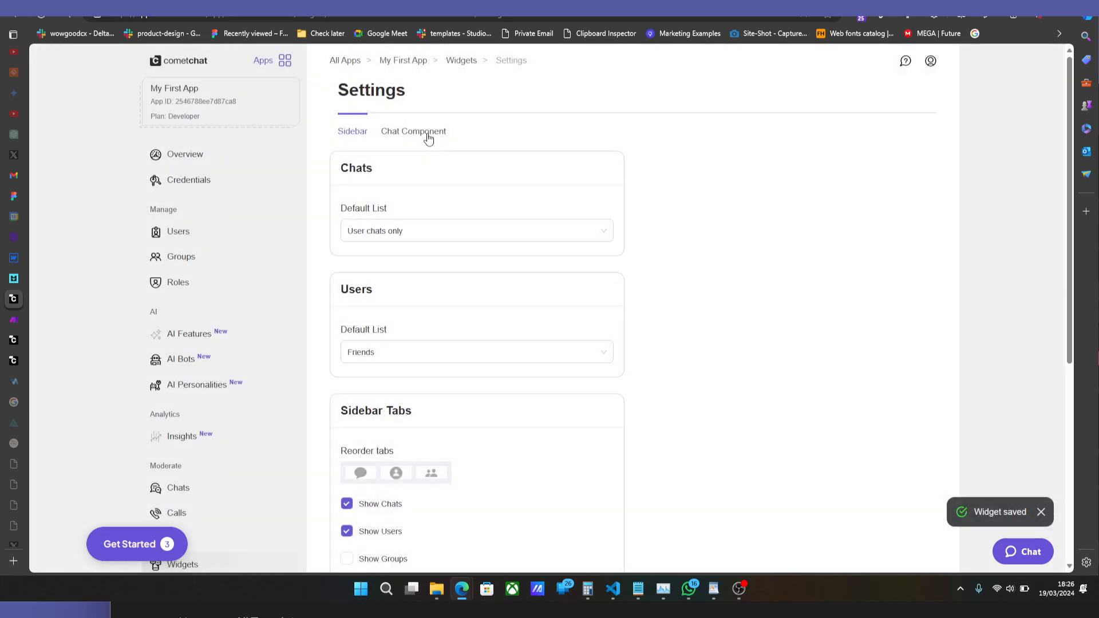
Open the Chat Component settings and review the Core Chat and Voice and Video Calling/Conferencing options.
left_click(428, 138)
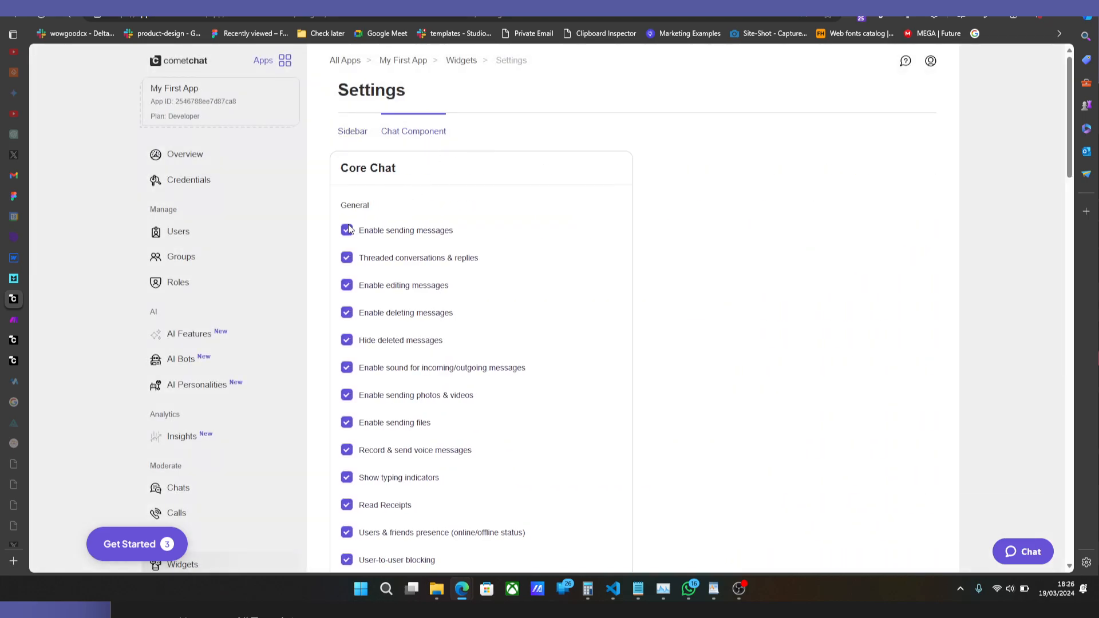
scroll(346, 234, "down", 2)
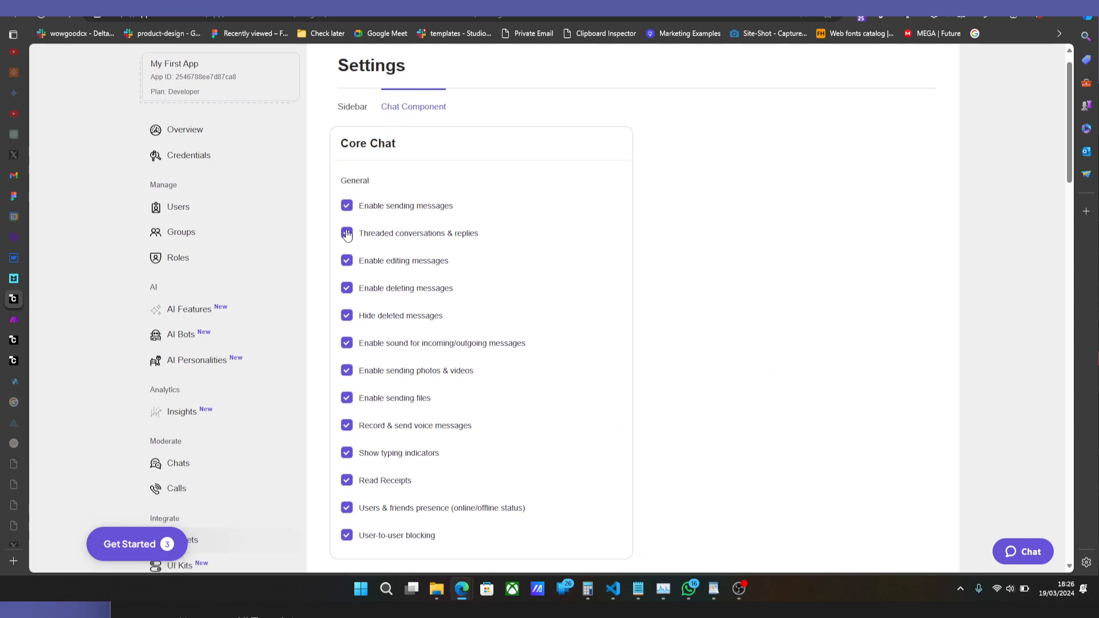
scroll(348, 234, "down", 7)
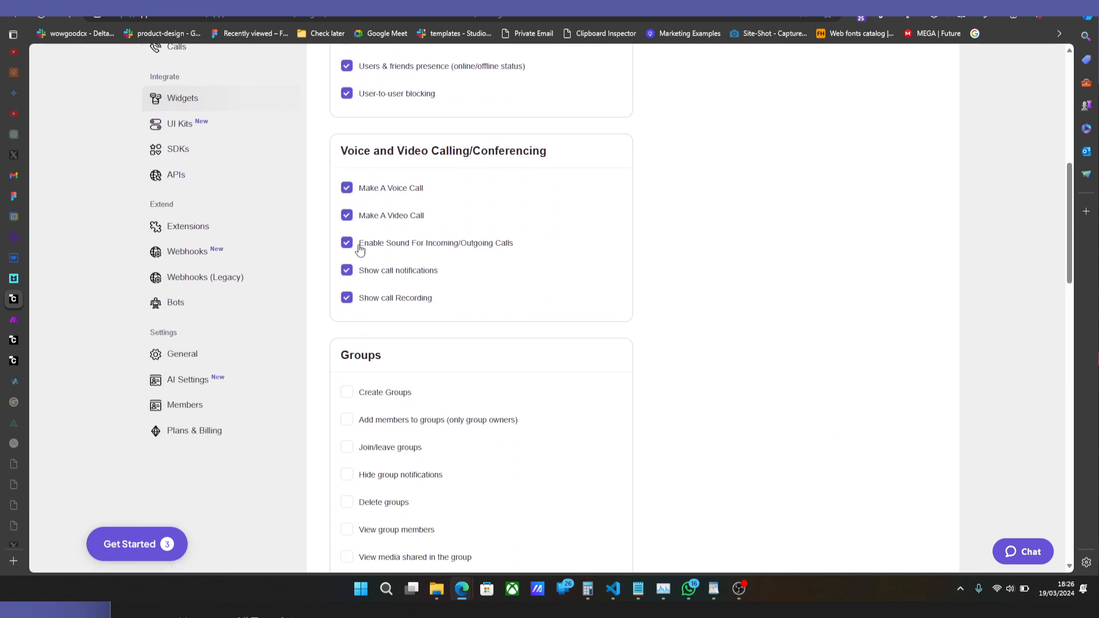
Show the dashboard beside the second account's window, open the first listed user's conversation, and return the second window to its Chats list.
left_click(18, 280)
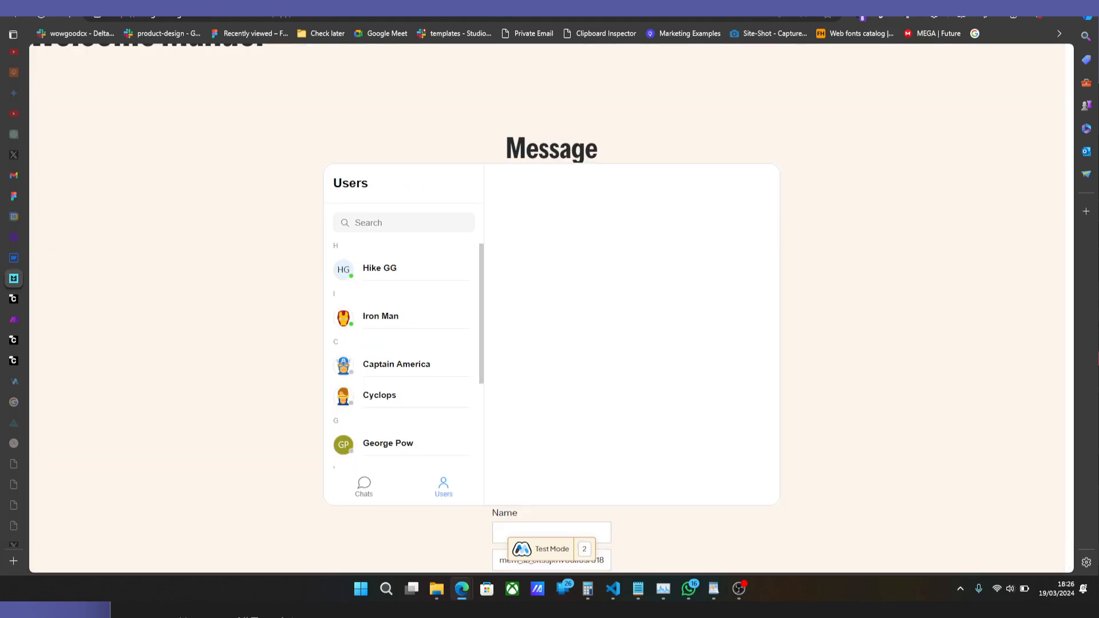
left_click(1059, 1)
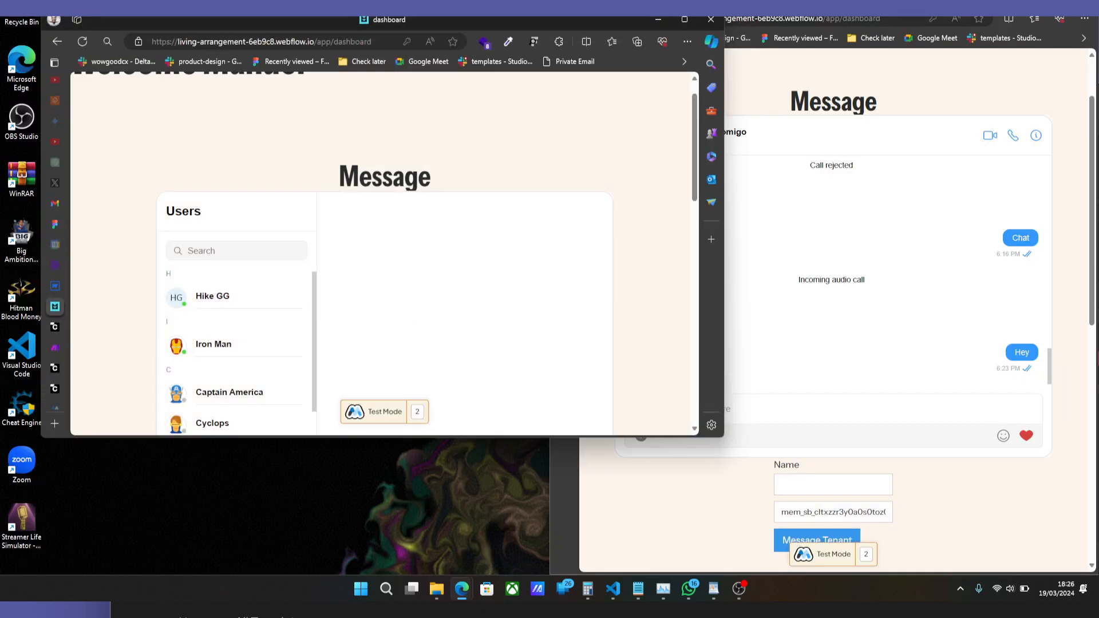
left_click(249, 295)
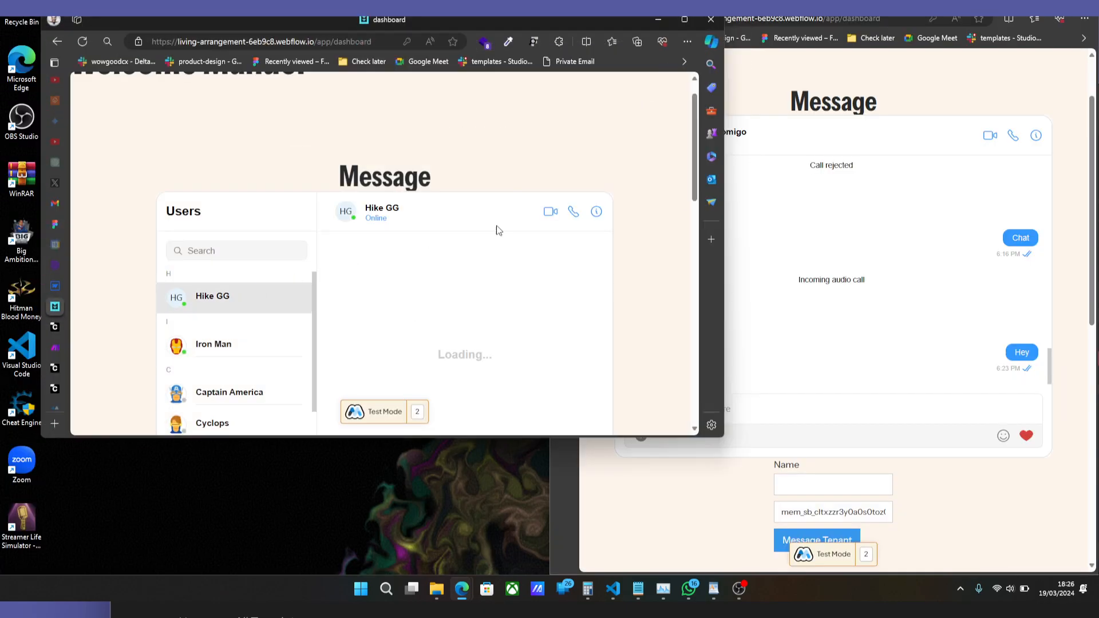
left_click(825, 161)
left_click(633, 136)
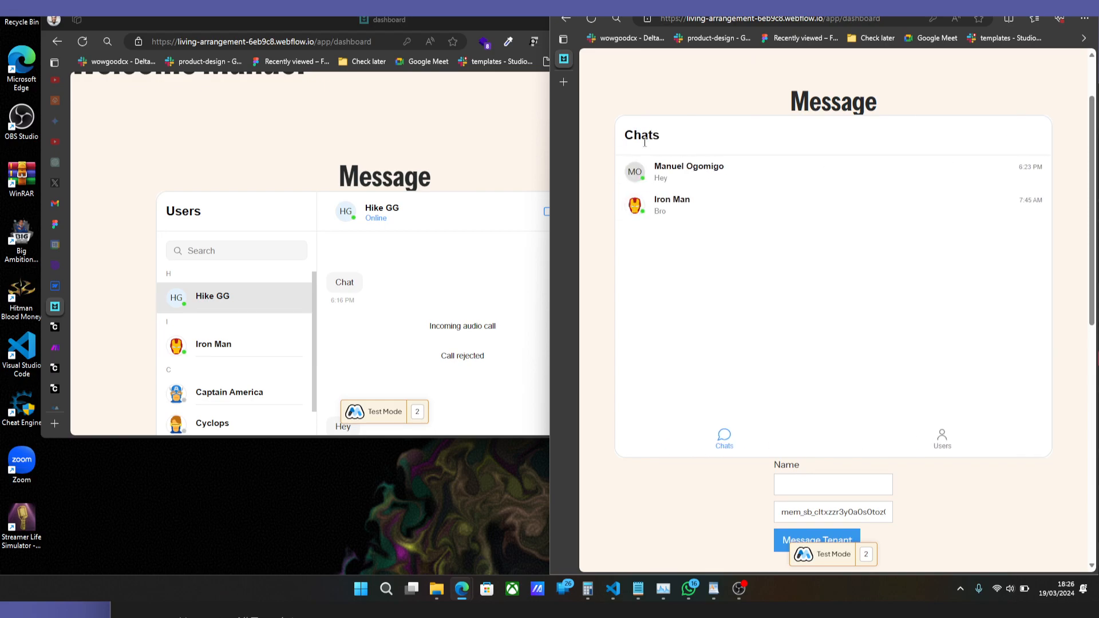
Look through the Users list in the first dashboard window and switch its widget to the Chats list.
scroll(265, 289, "down", 2)
scroll(331, 218, "down", 4)
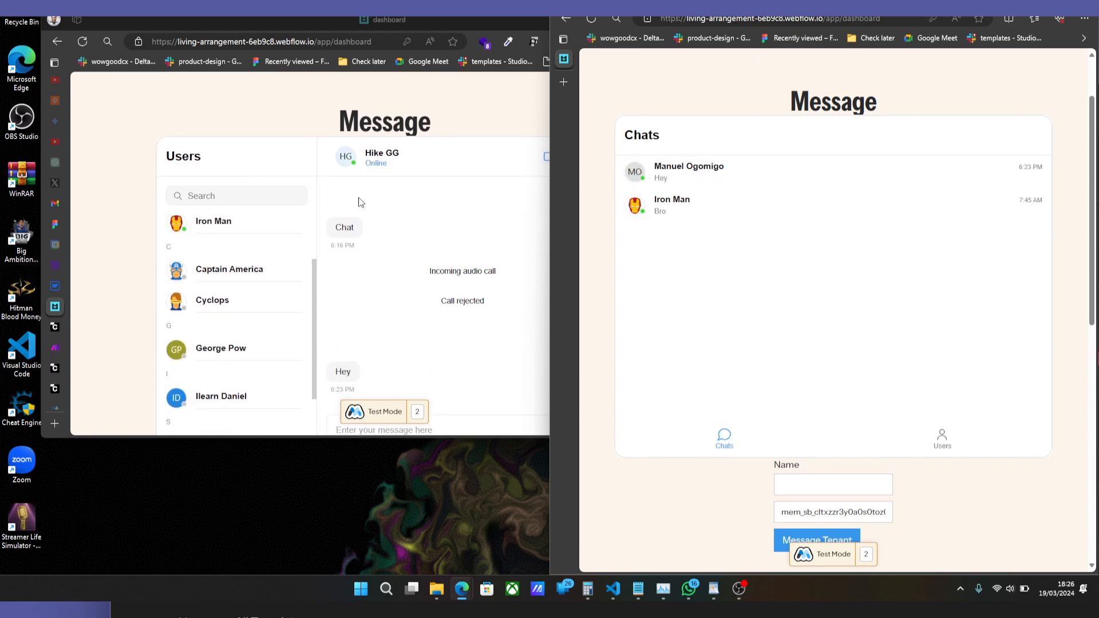
scroll(342, 198, "up", 5)
scroll(342, 195, "down", 2)
scroll(332, 240, "down", 3)
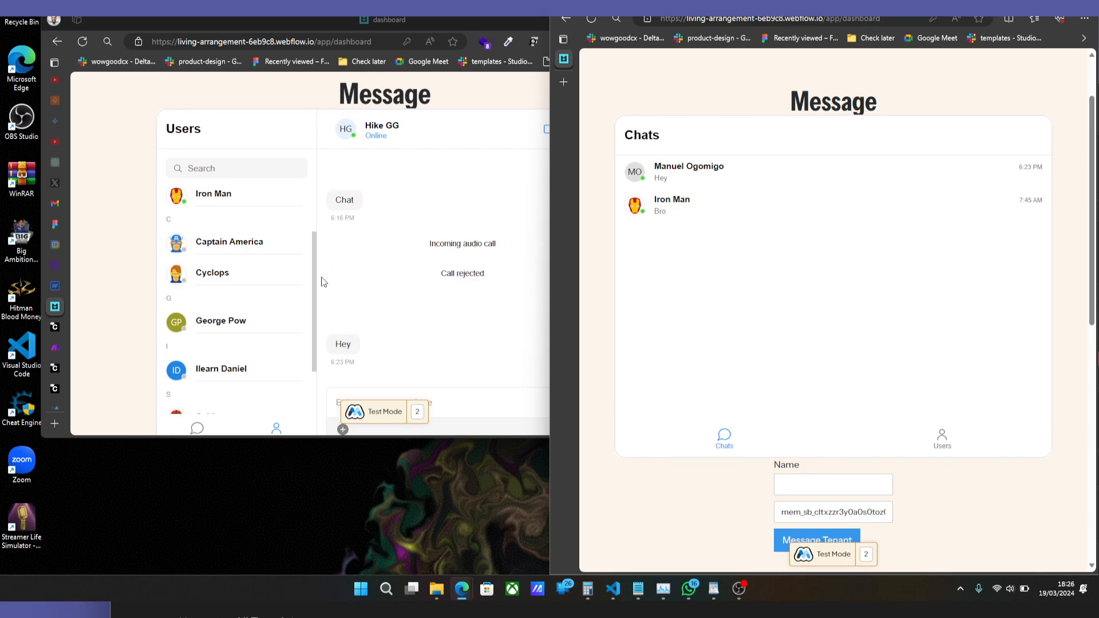
left_click(198, 324)
scroll(376, 269, "up", 2)
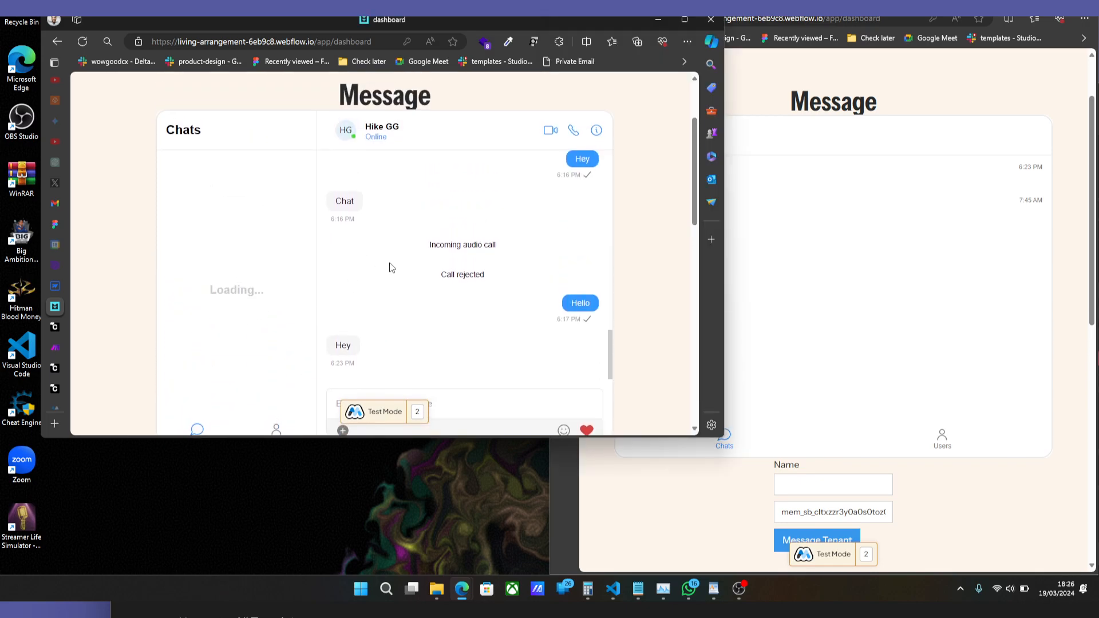
Start a test voice call to the contact in the open conversation and decline it.
left_click(573, 132)
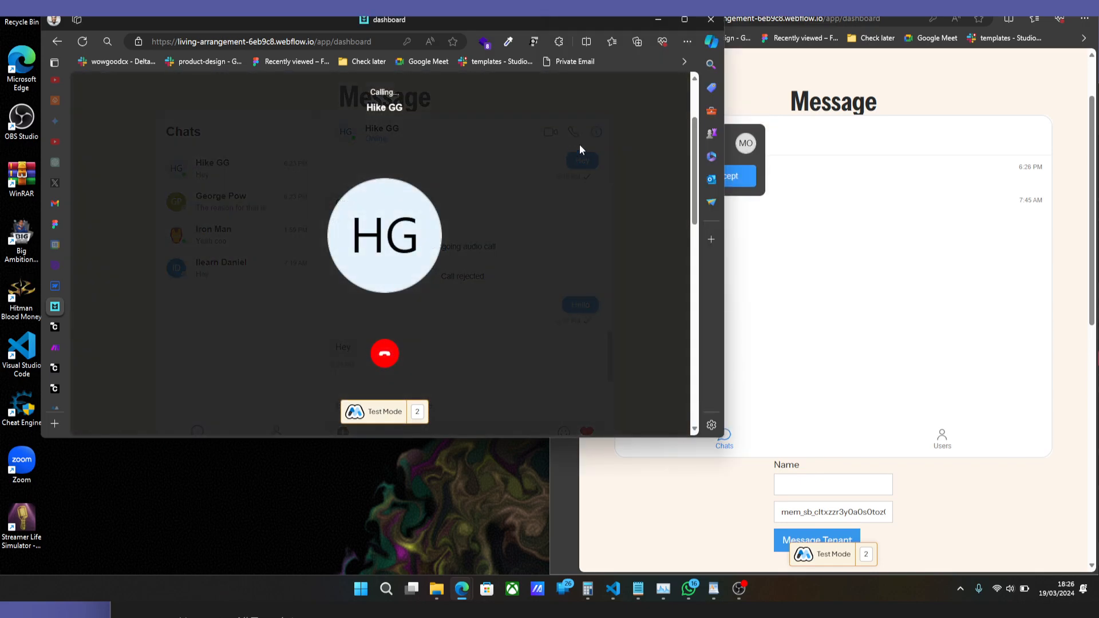
left_click(778, 131)
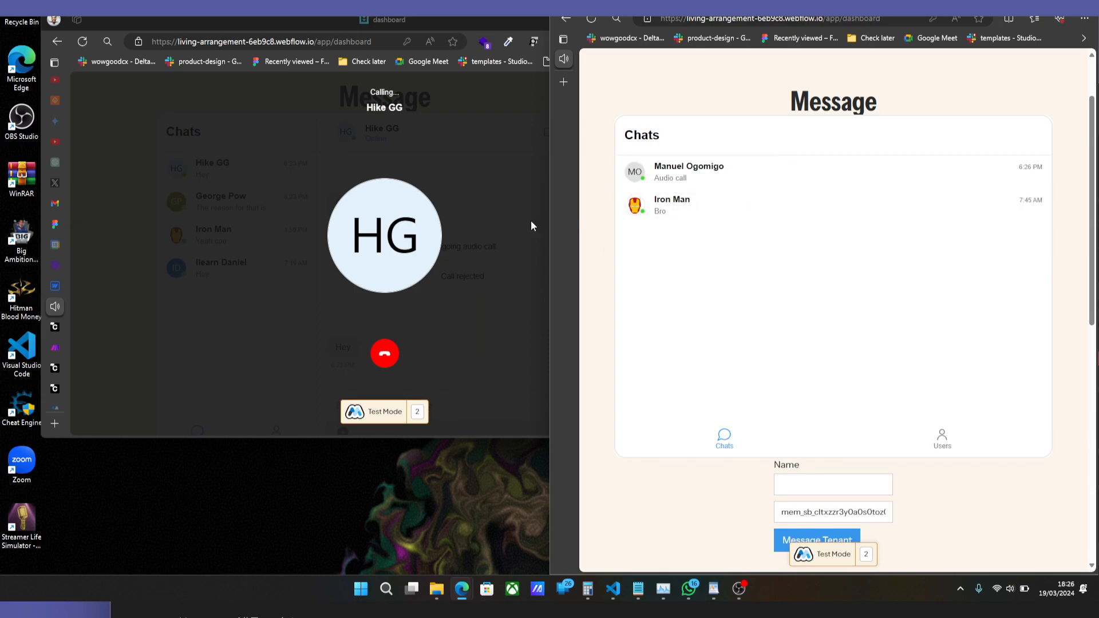
left_click(518, 159)
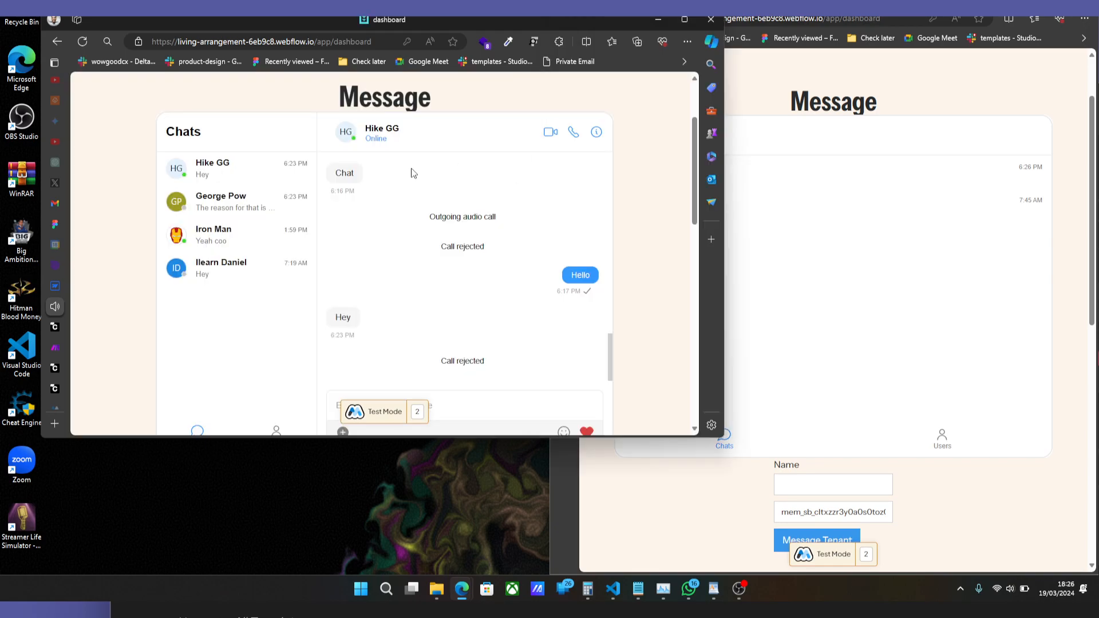
Start a test video call to the same contact, accept it in the second account's window, and end the call there.
left_click(551, 134)
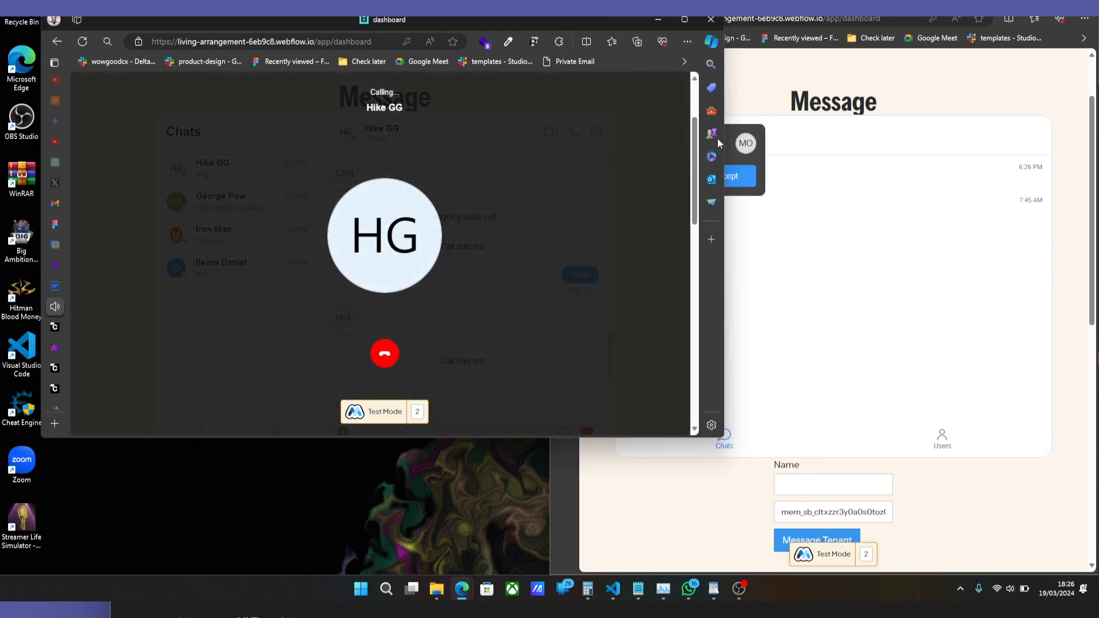
left_click(740, 174)
left_click(735, 178)
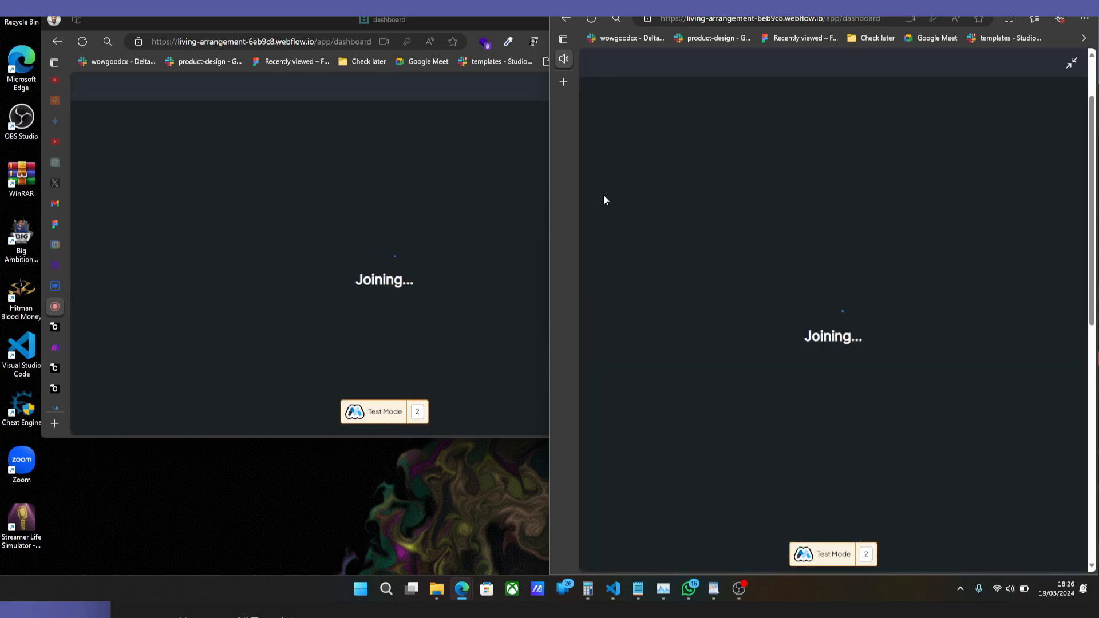
left_click(541, 146)
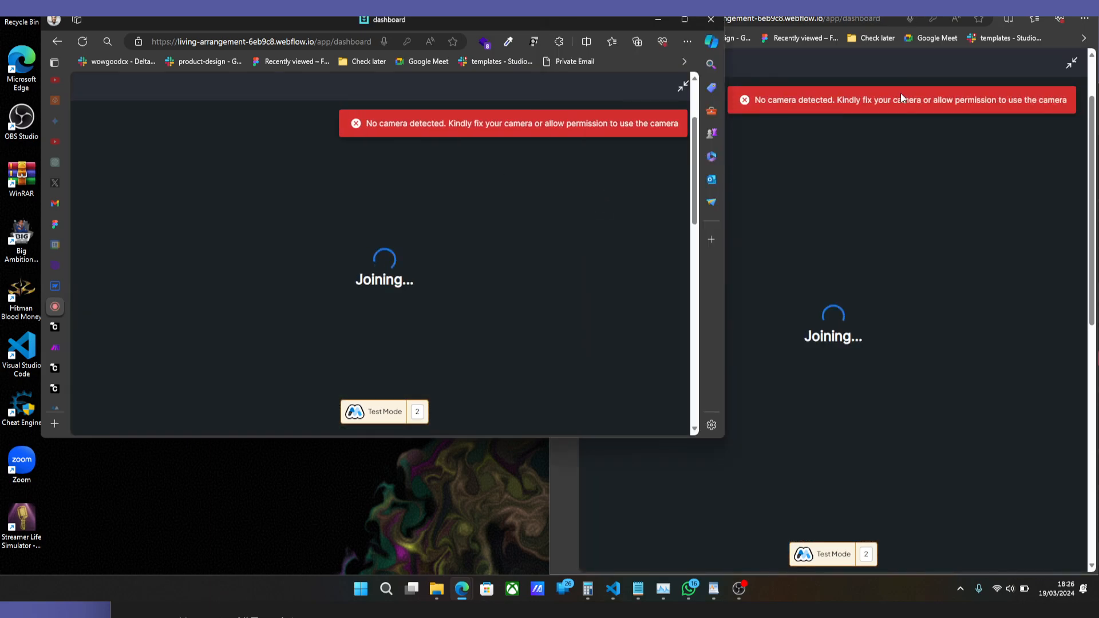
left_click(945, 80)
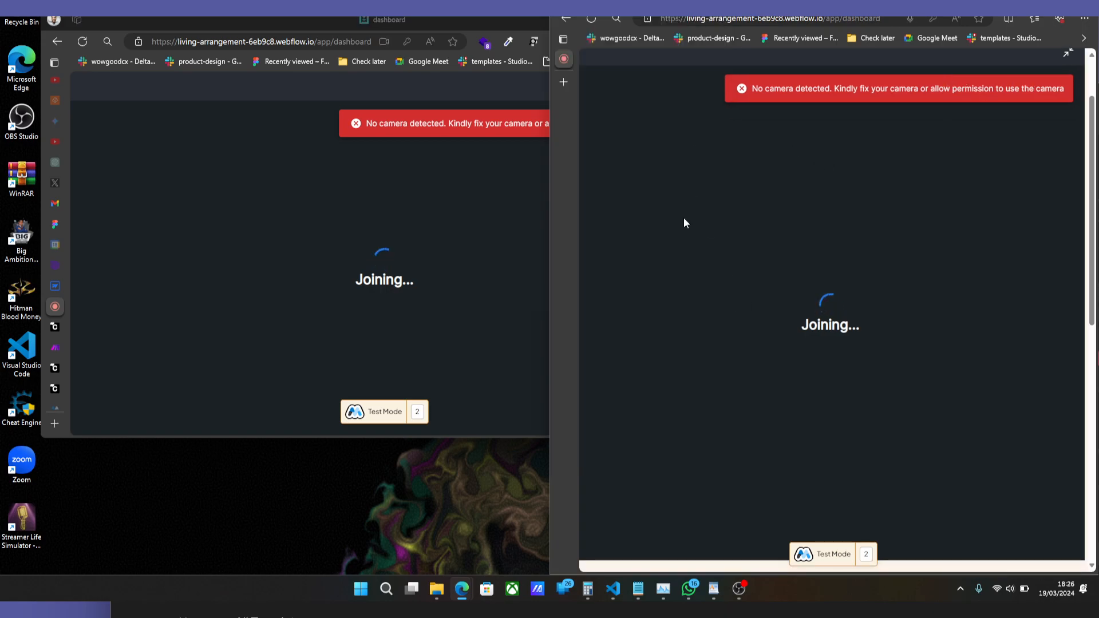
left_click(455, 182)
left_click(887, 242)
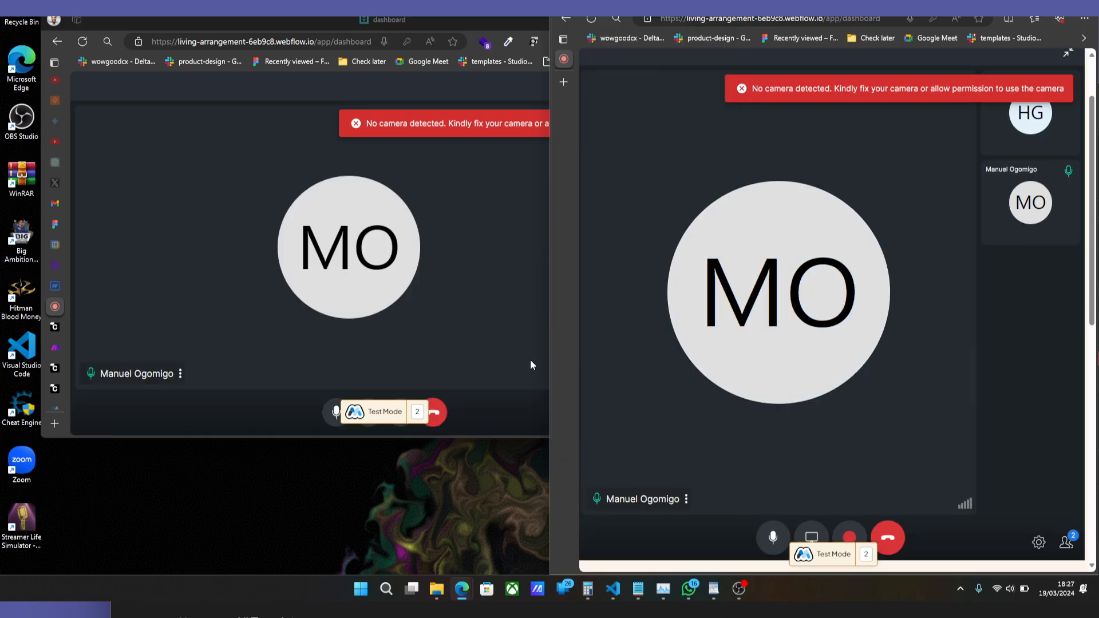
left_click(896, 547)
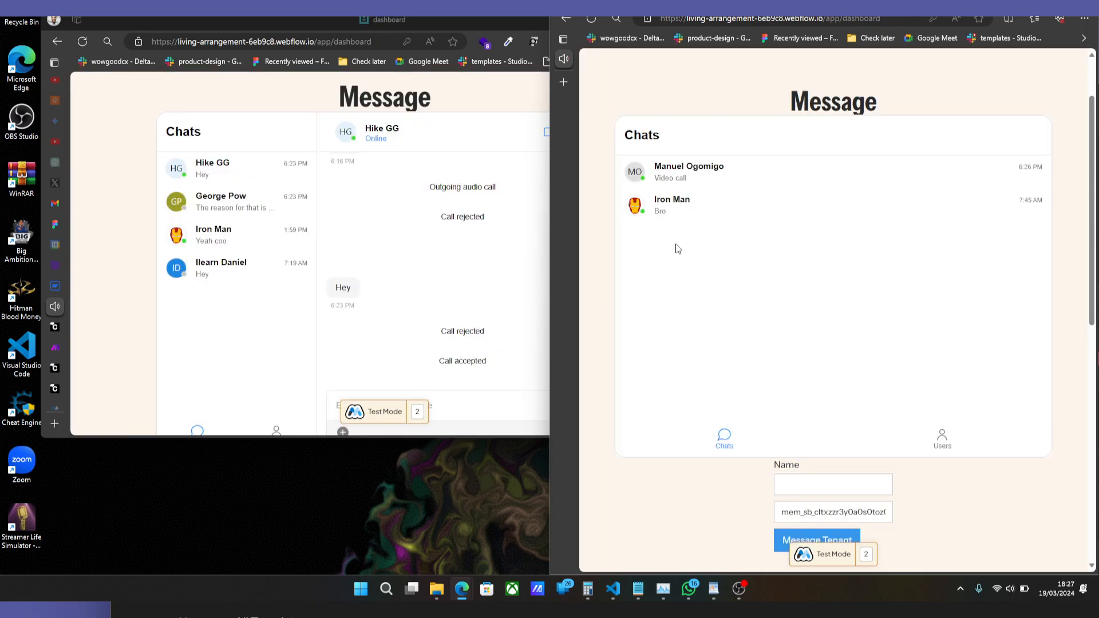
Return to CometChat's Chat Component settings and review the calling and Groups options.
left_click(55, 327)
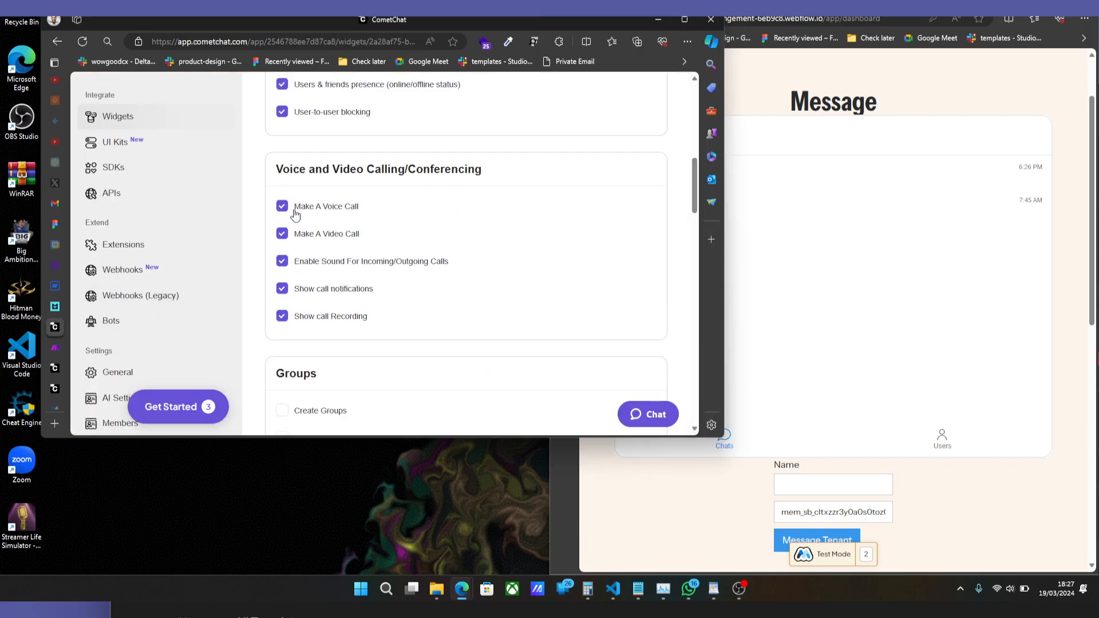
scroll(309, 229, "down", 3)
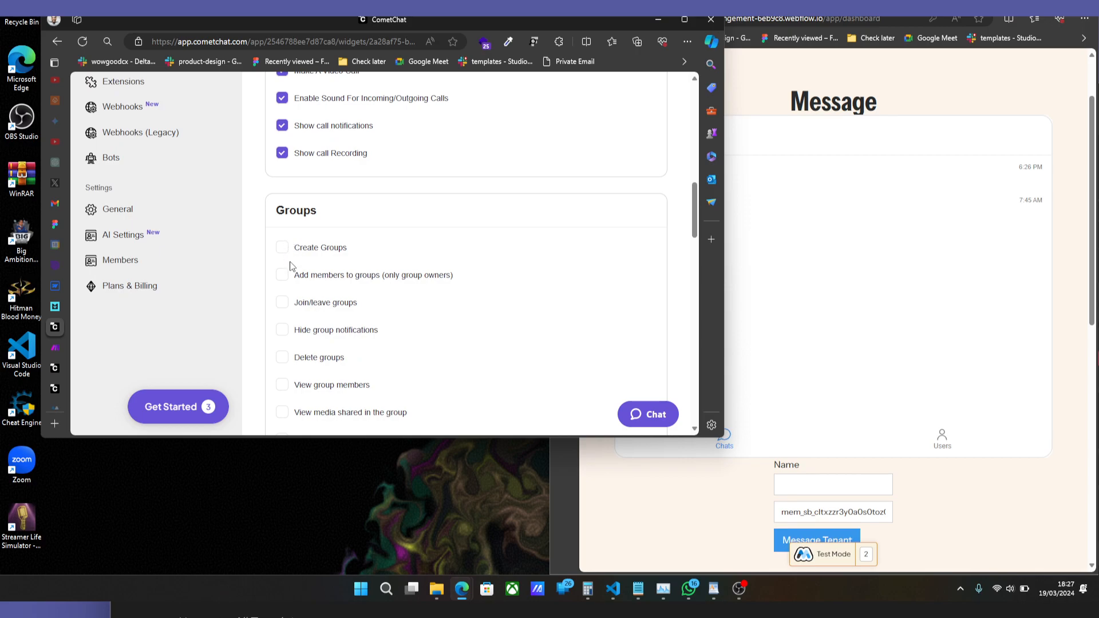
scroll(280, 229, "down", 1)
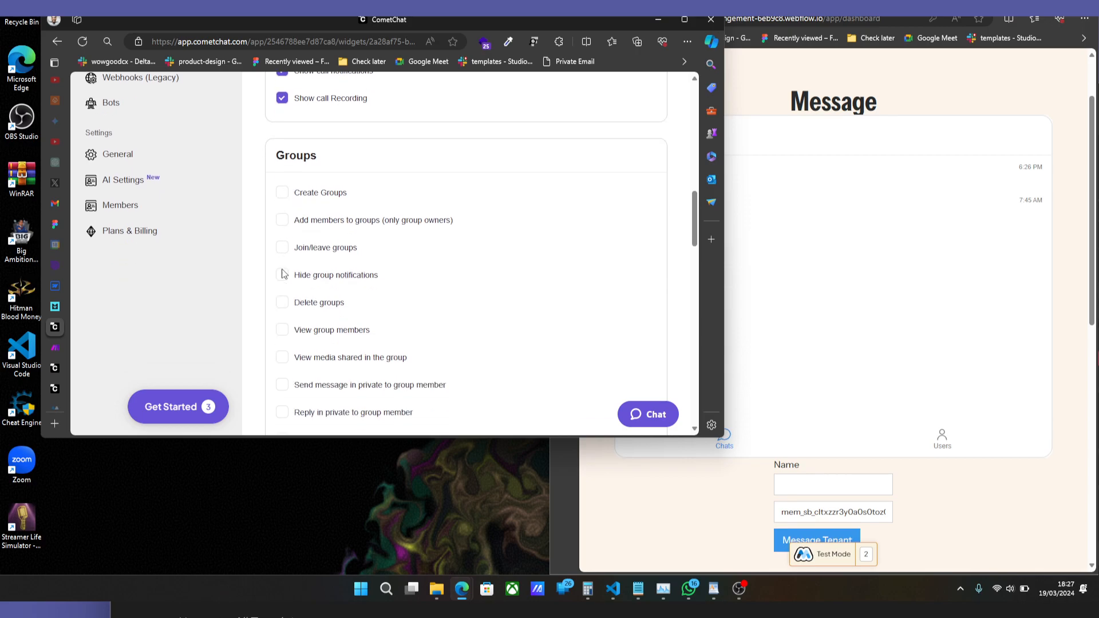
scroll(281, 355, "down", 2)
scroll(282, 383, "up", 3)
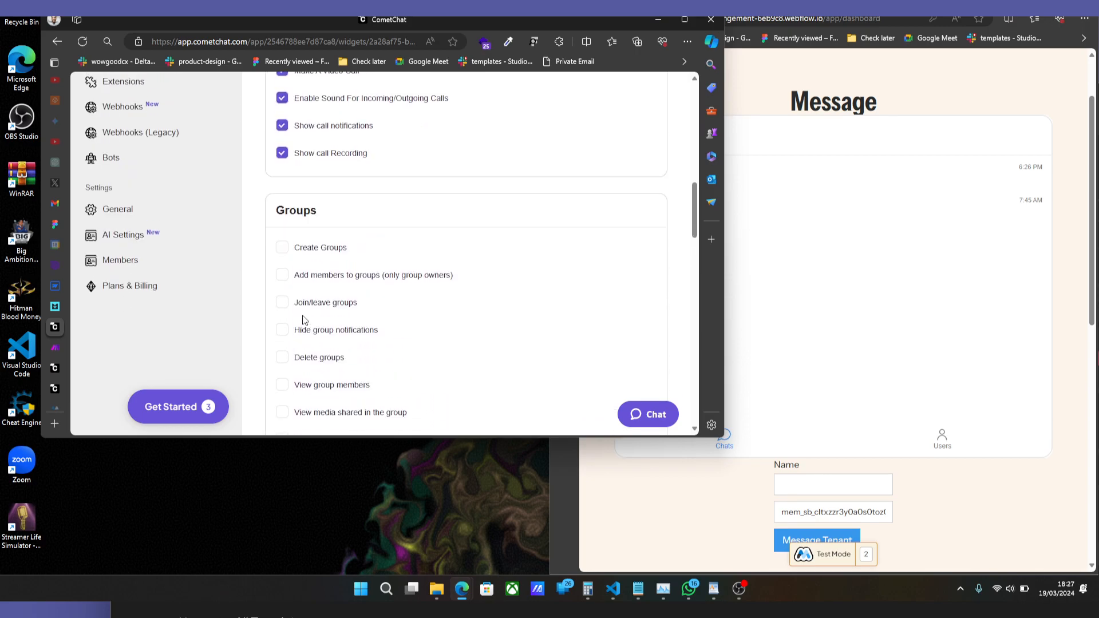
Review the Extensions options in the Chat Component settings, covering User Experience, User Engagement, Collaboration and Moderation.
scroll(315, 309, "down", 4)
scroll(320, 310, "down", 4)
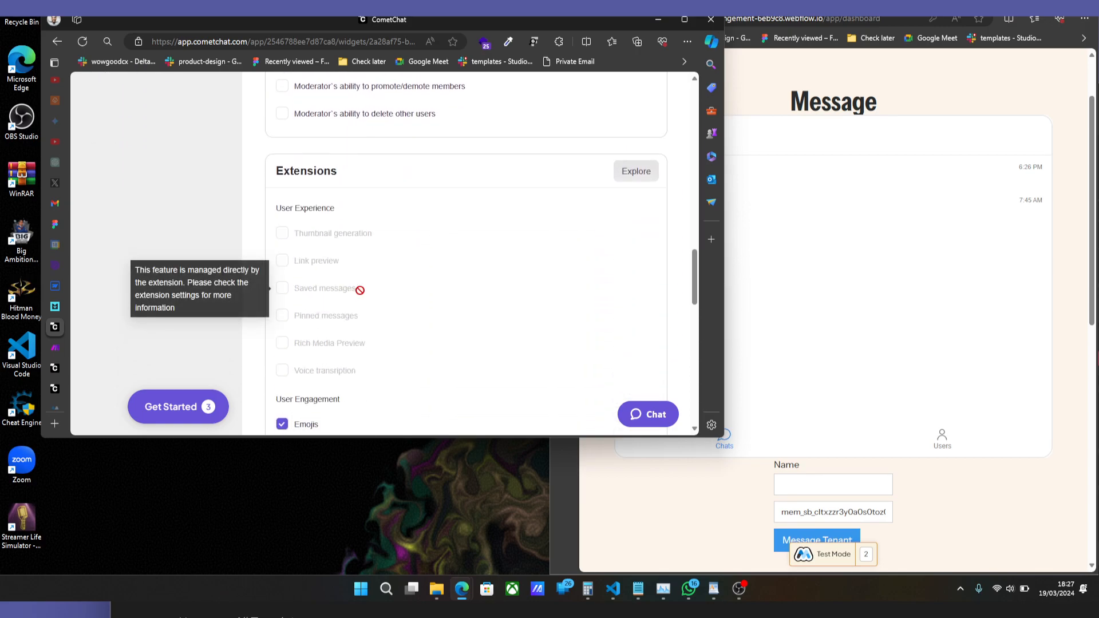
scroll(355, 301, "down", 4)
scroll(364, 296, "up", 1)
scroll(365, 293, "up", 1)
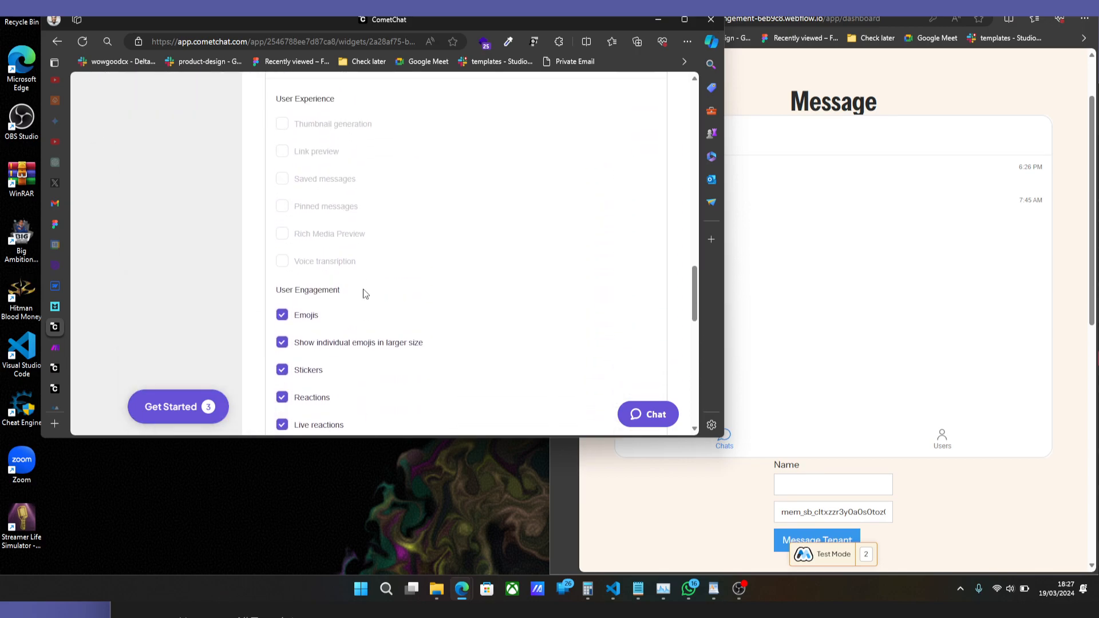
scroll(418, 288, "up", 1)
scroll(436, 292, "down", 5)
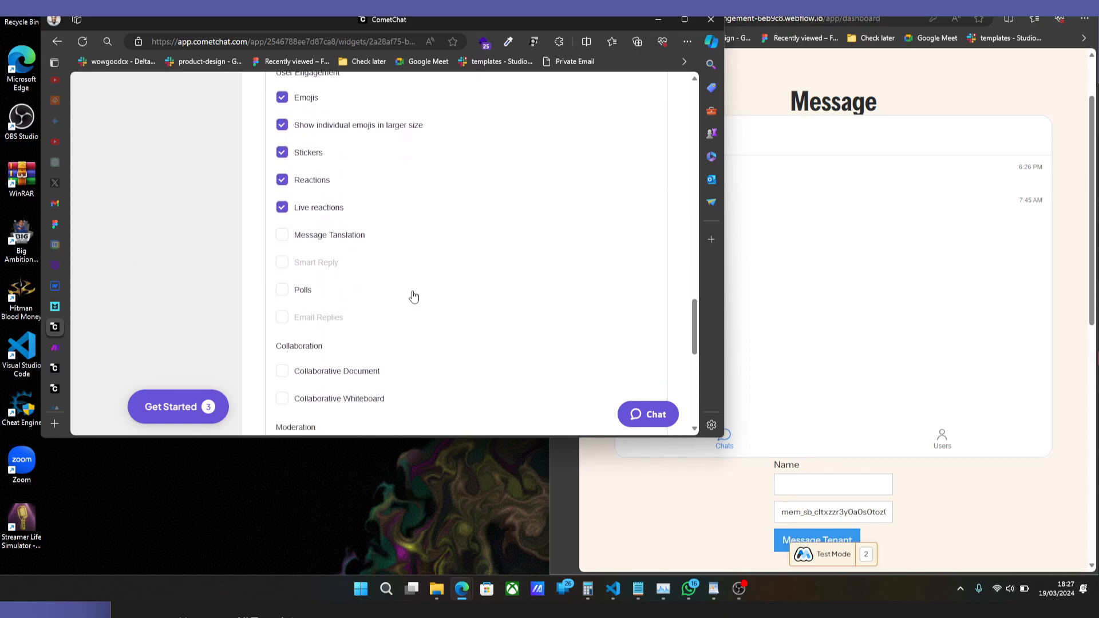
scroll(351, 286, "down", 4)
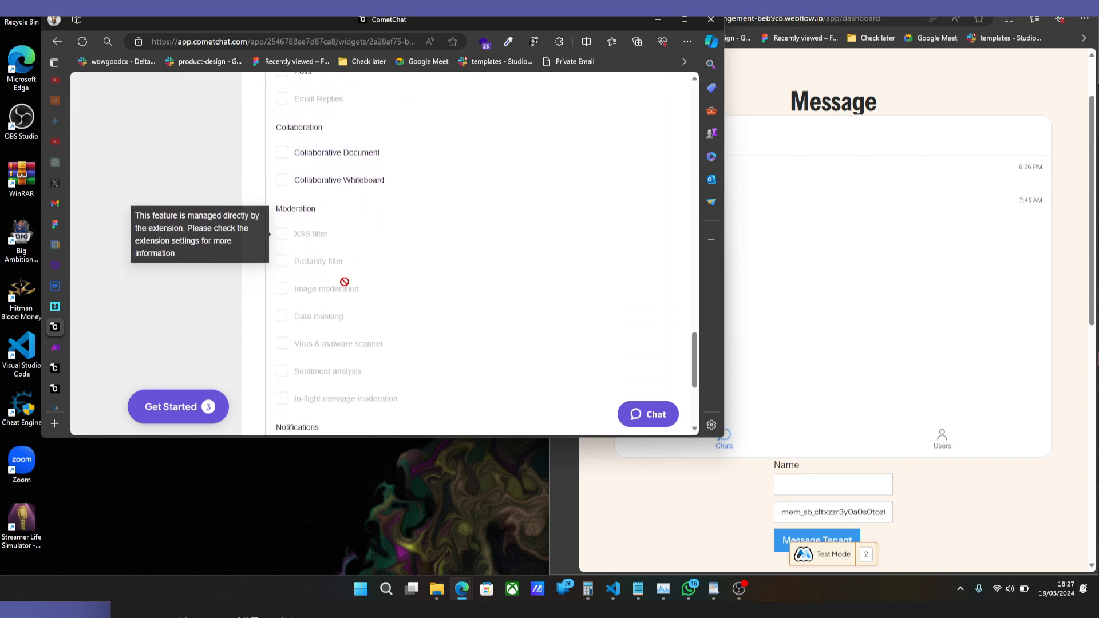
Try enabling the Collaborative Document, Collaborative Whiteboard and Polls extensions, and clear them again.
left_click(281, 154)
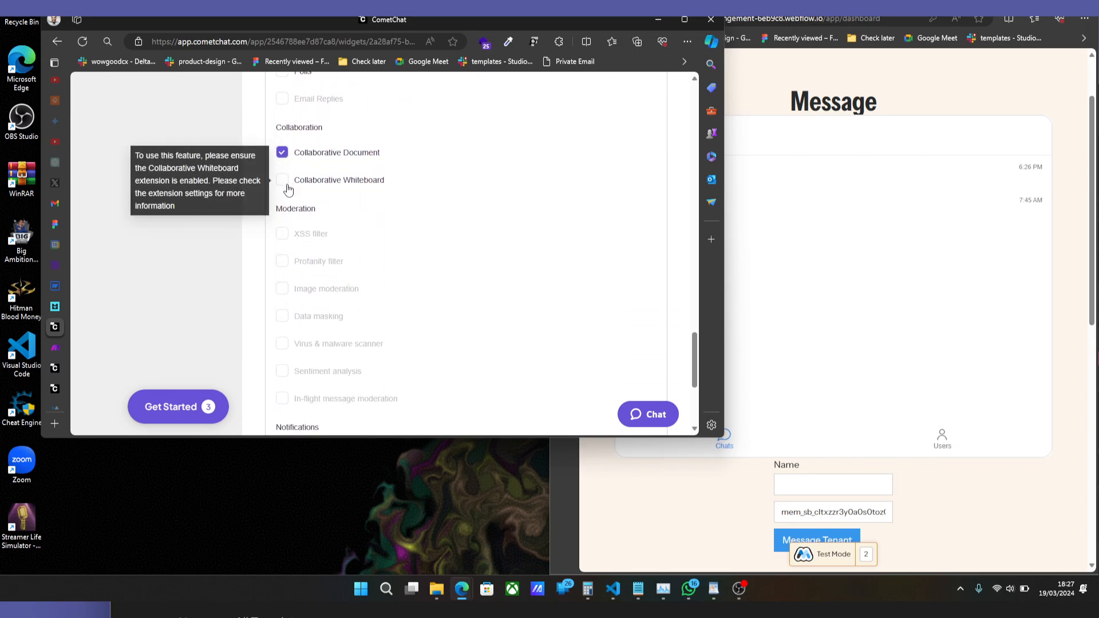
scroll(368, 223, "down", 4)
scroll(363, 263, "up", 7)
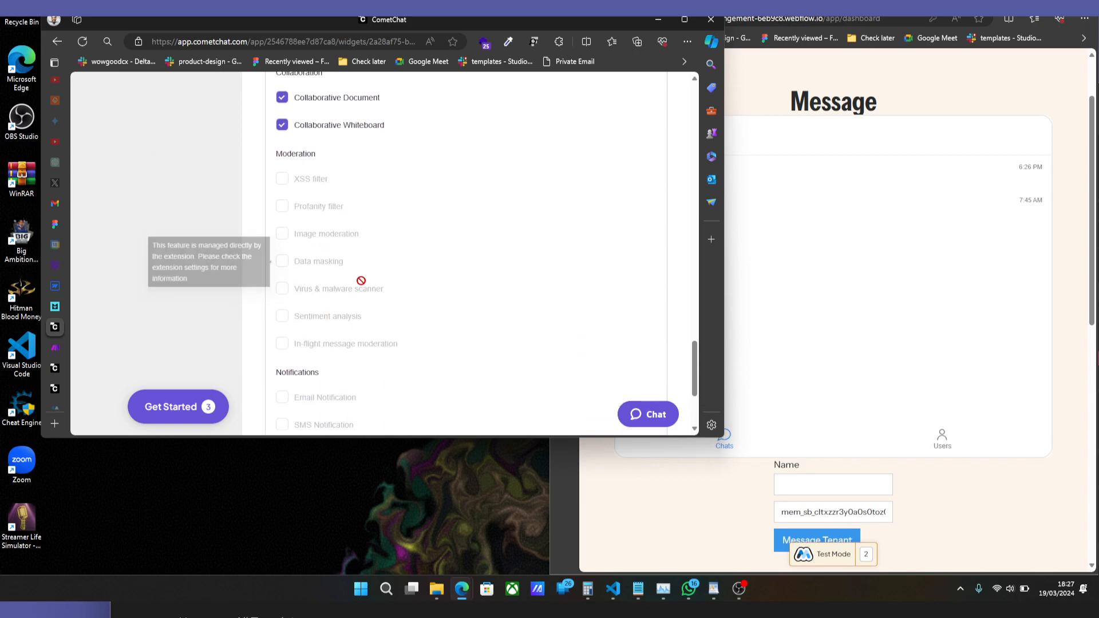
scroll(364, 285, "up", 2)
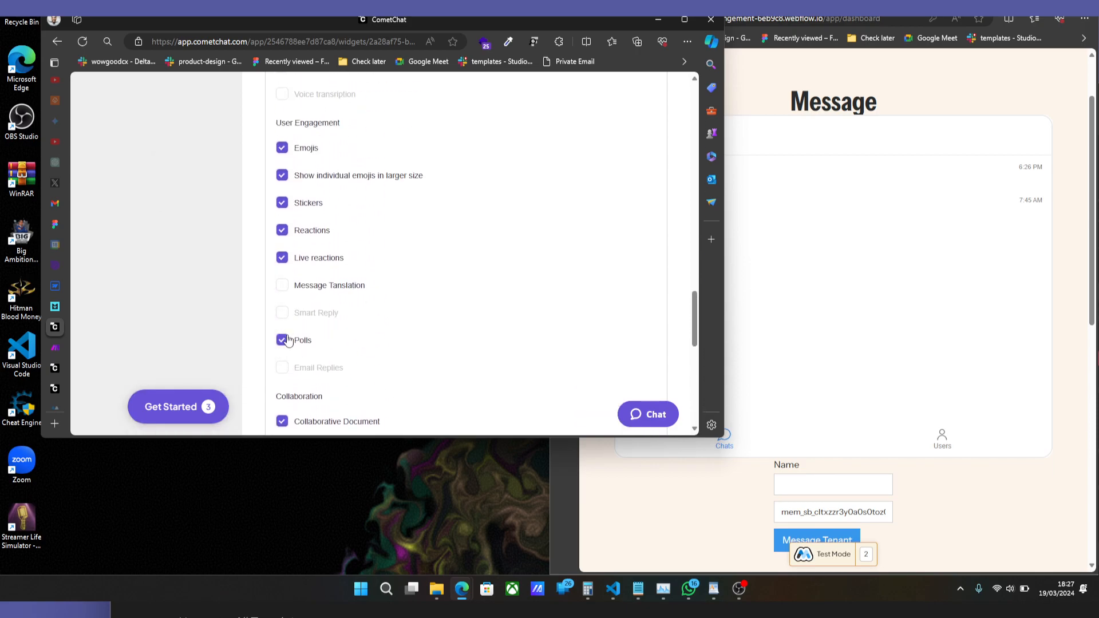
scroll(289, 342, "down", 3)
left_click(281, 258)
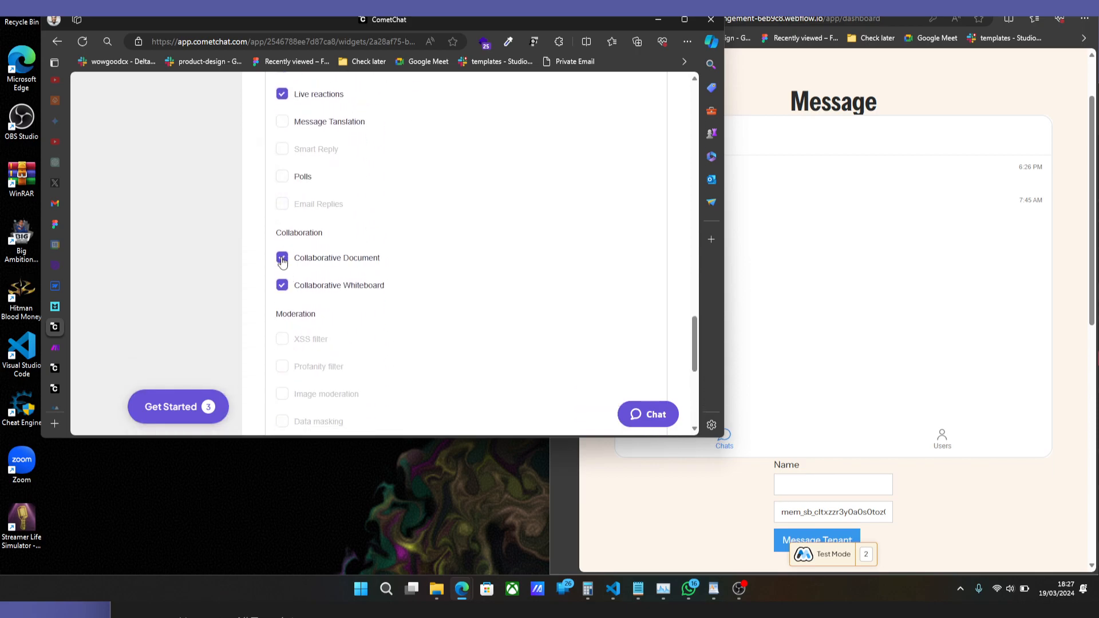
left_click(283, 288)
Look back over the Chat Component options and return to the widget's Sidebar settings.
scroll(417, 300, "down", 4)
scroll(608, 360, "up", 6)
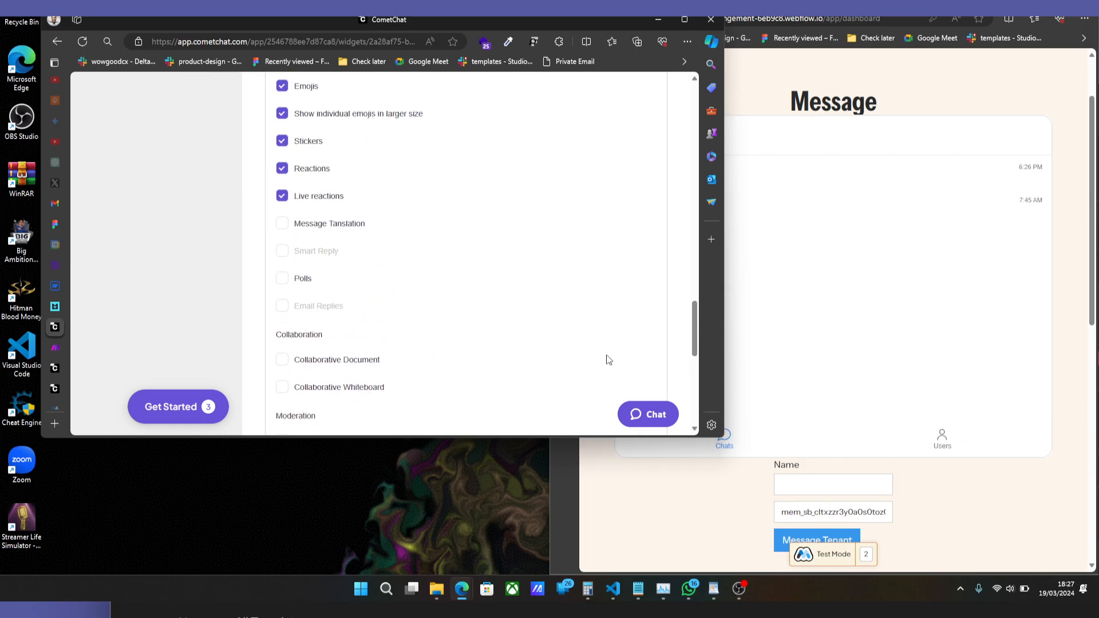
scroll(548, 304, "up", 15)
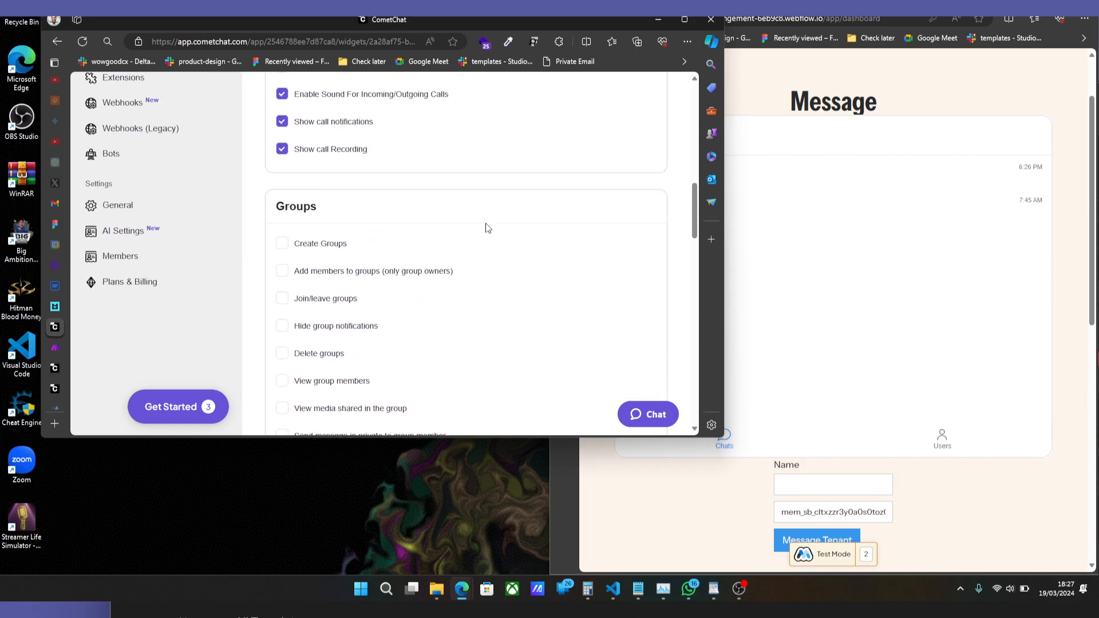
scroll(401, 189, "up", 5)
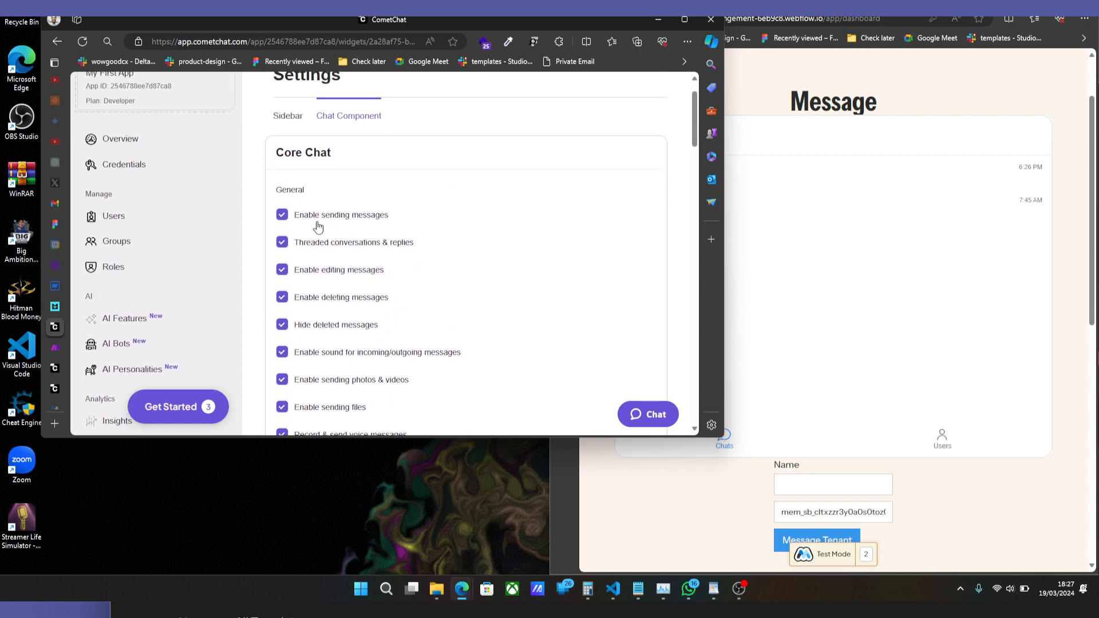
left_click(288, 160)
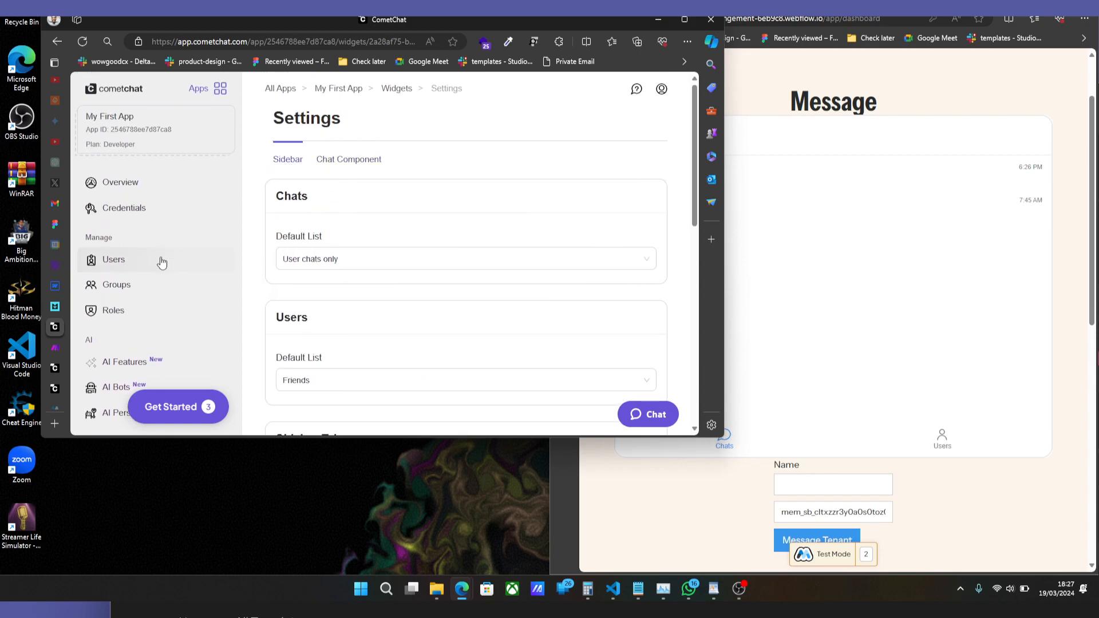
Switch to Webflow and examine the CometChat widget script in the dashboard page's head code.
left_click(54, 289)
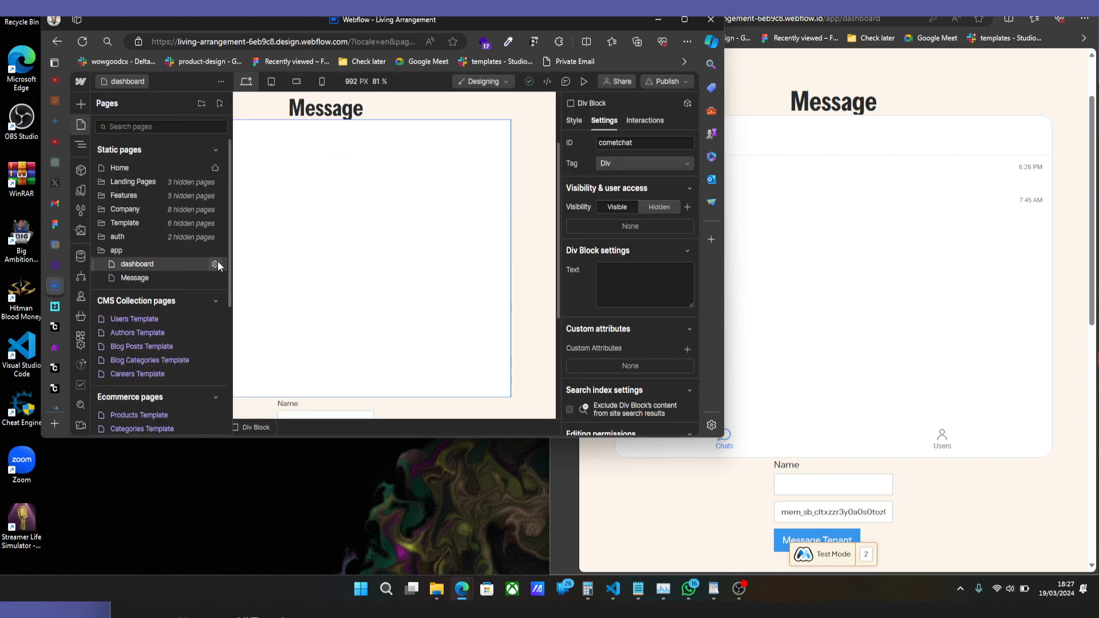
scroll(360, 272, "down", 15)
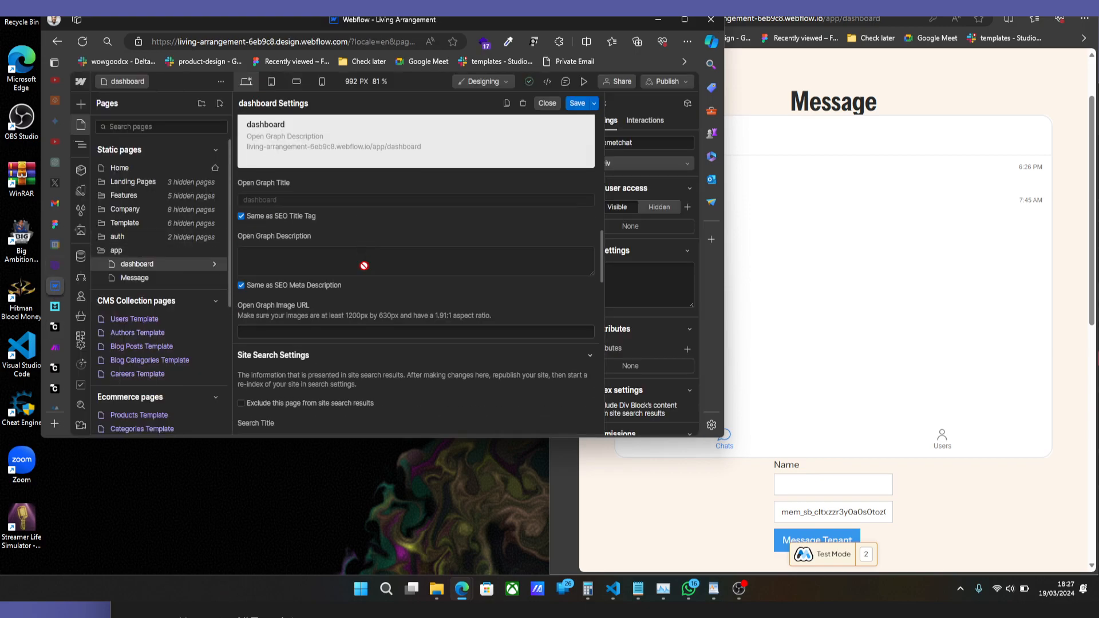
scroll(364, 265, "down", 5)
left_click_drag(372, 259, 208, 113)
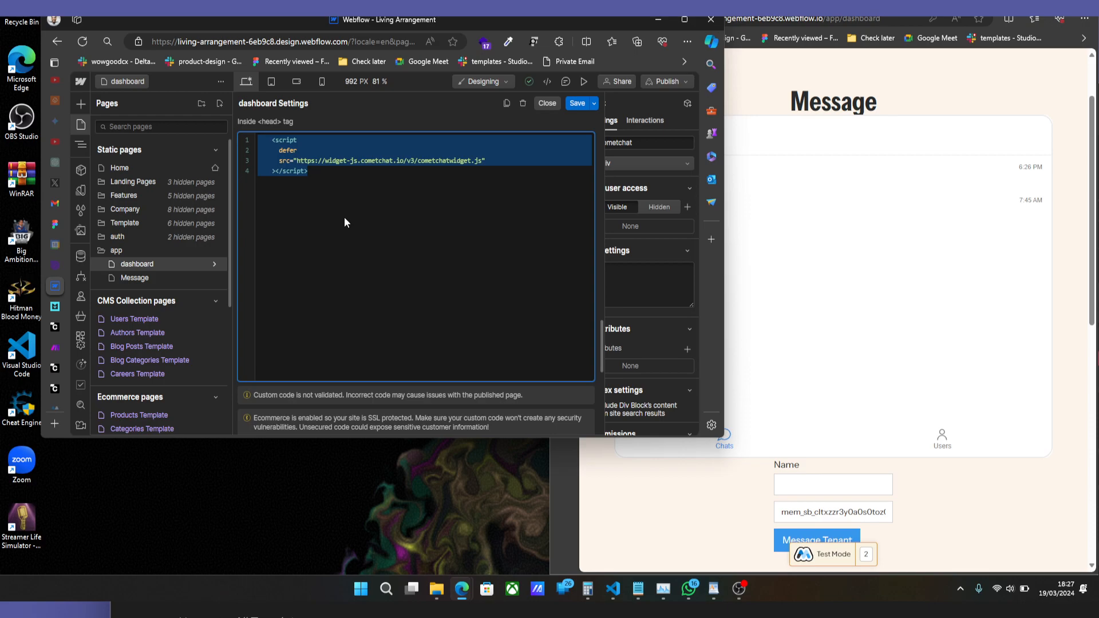
Enlarge the Webflow window and examine the logout function in the dashboard page's code before the closing body tag.
scroll(331, 294, "down", 4)
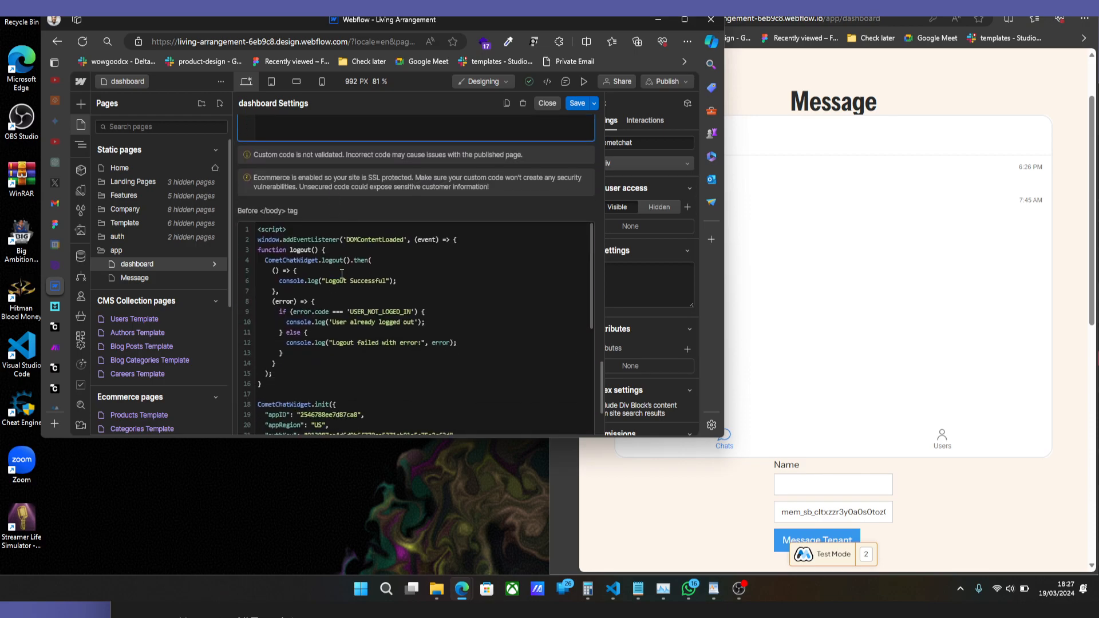
scroll(332, 229, "down", 2)
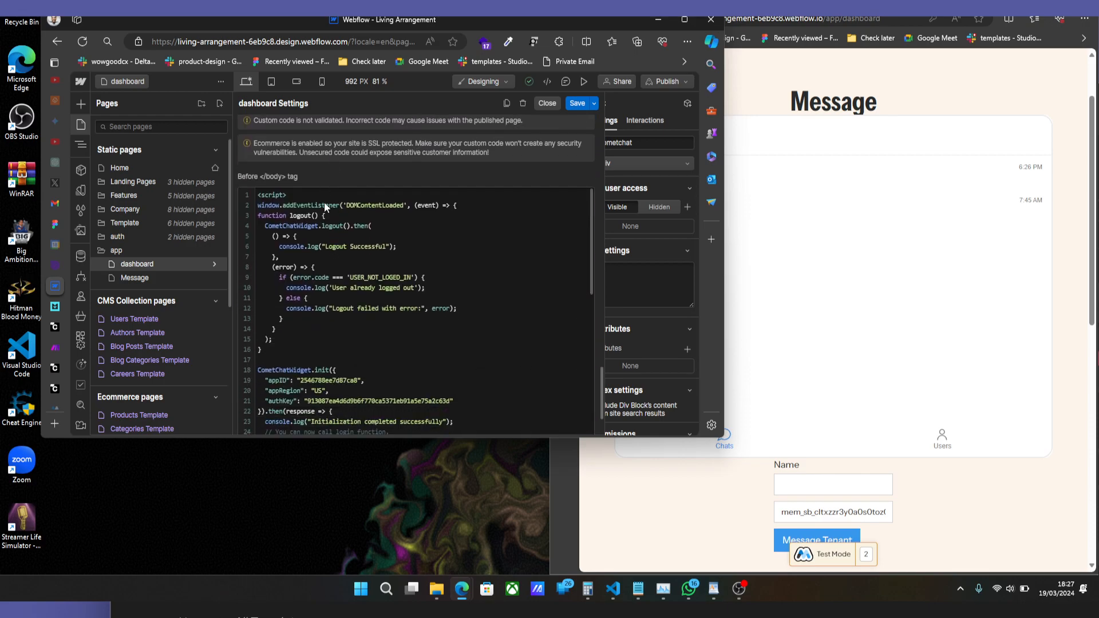
double_click(581, 29)
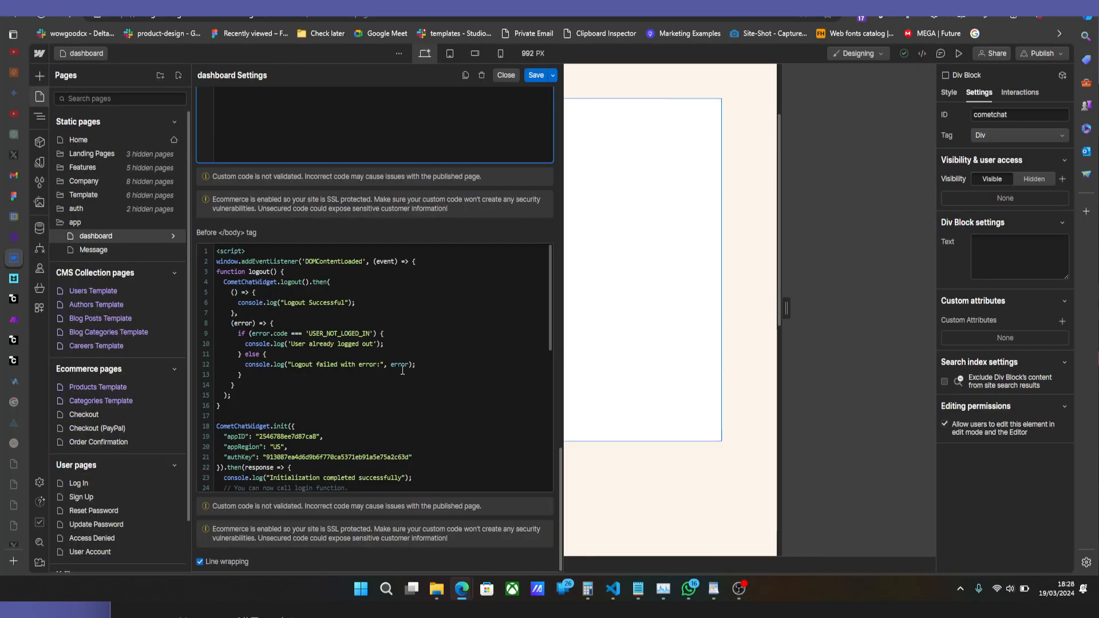
left_click(326, 319)
left_click_drag(238, 404, 211, 272)
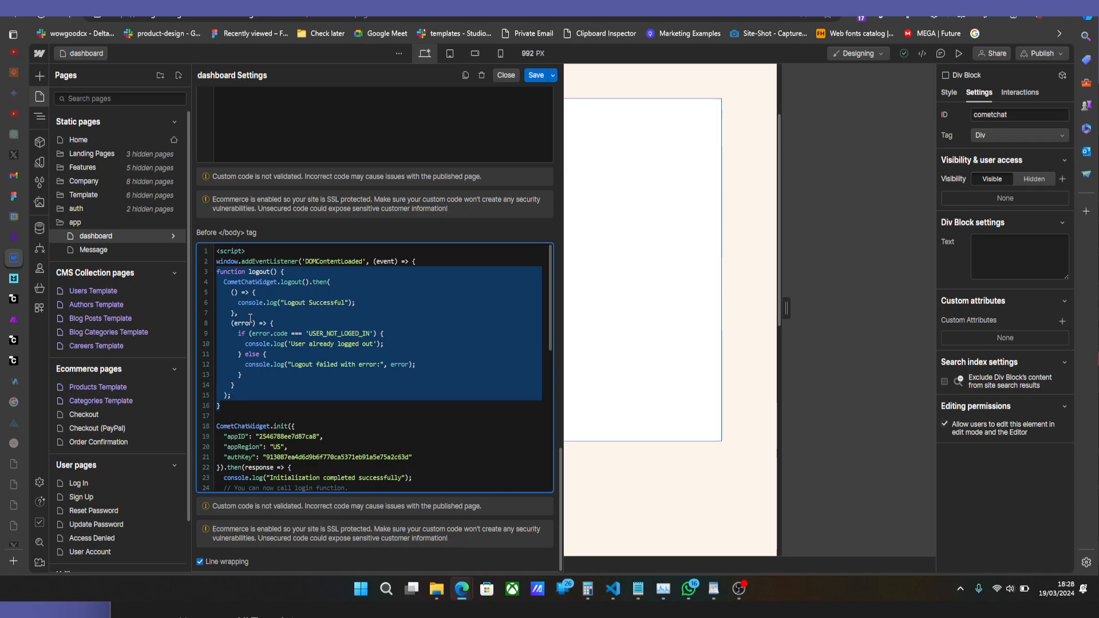
Examine the appID, appRegion and authKey in the CometChatWidget.init code, checking CometChat's Credentials page for their source.
scroll(250, 317, "down", 2)
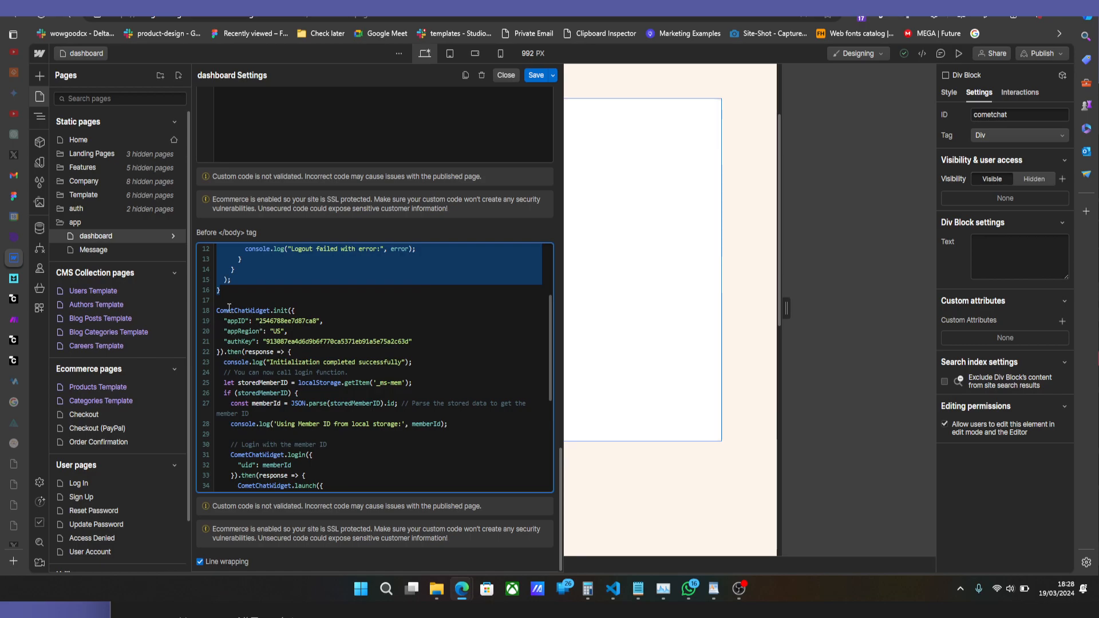
double_click(284, 321)
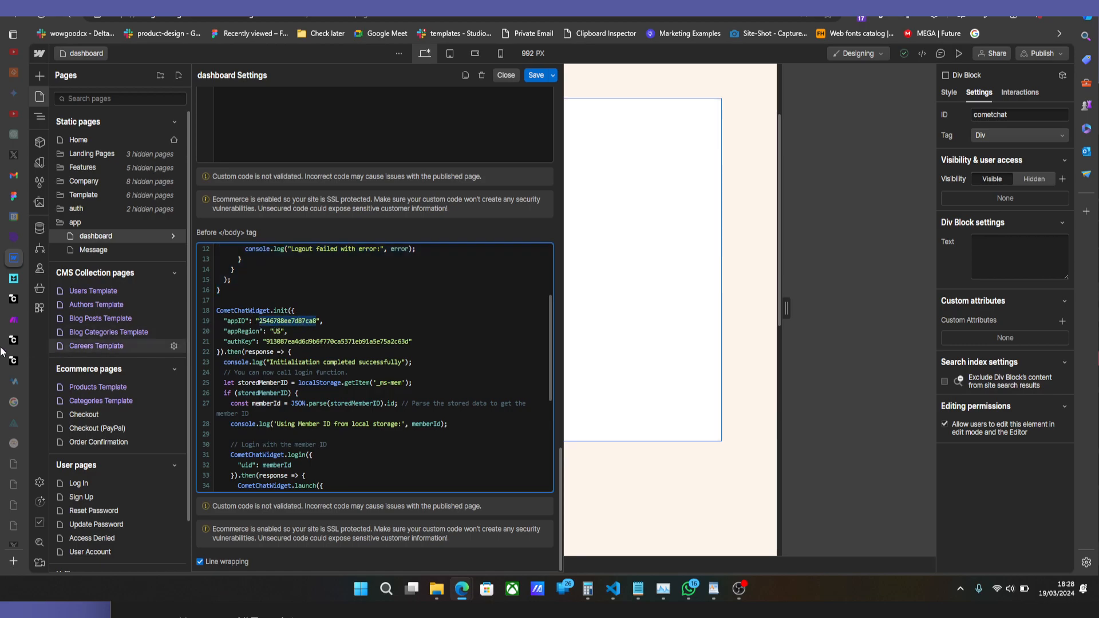
left_click(19, 303)
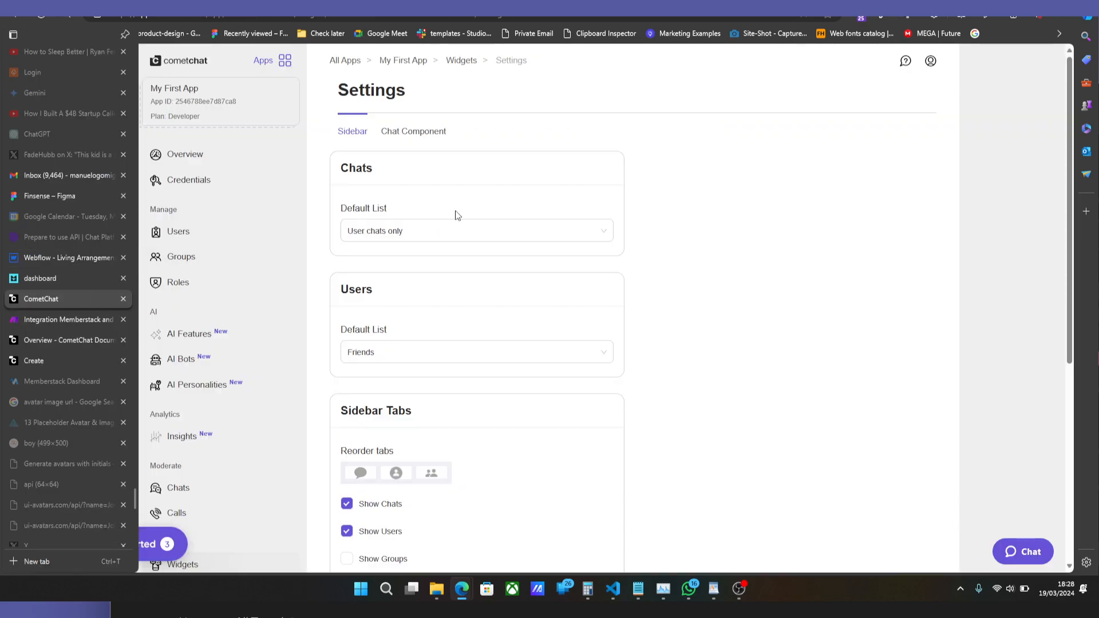
left_click(203, 181)
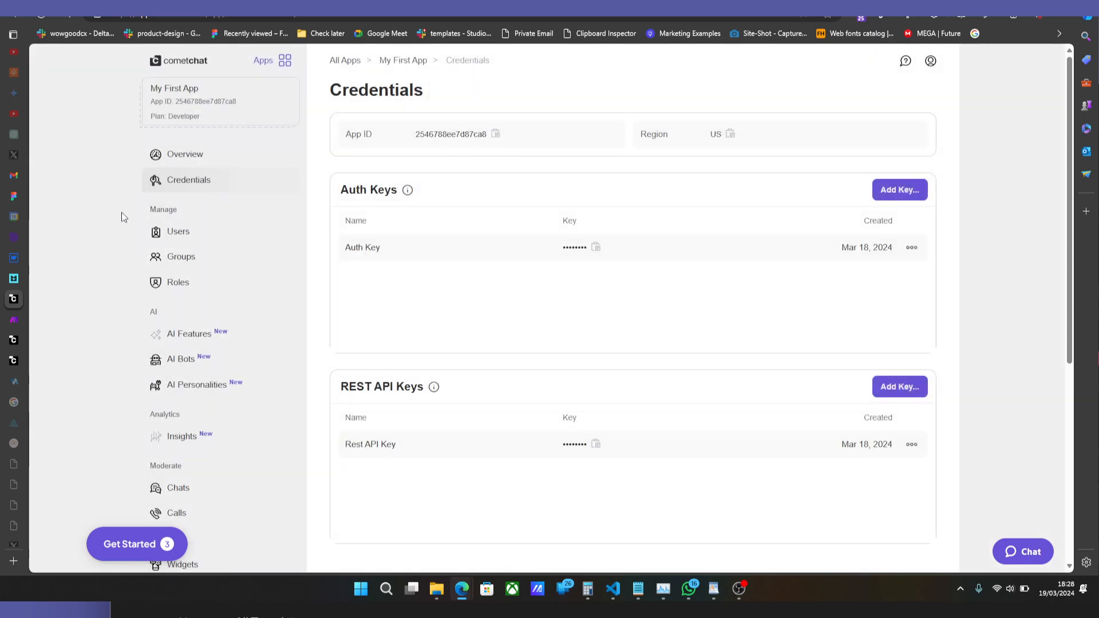
left_click(18, 259)
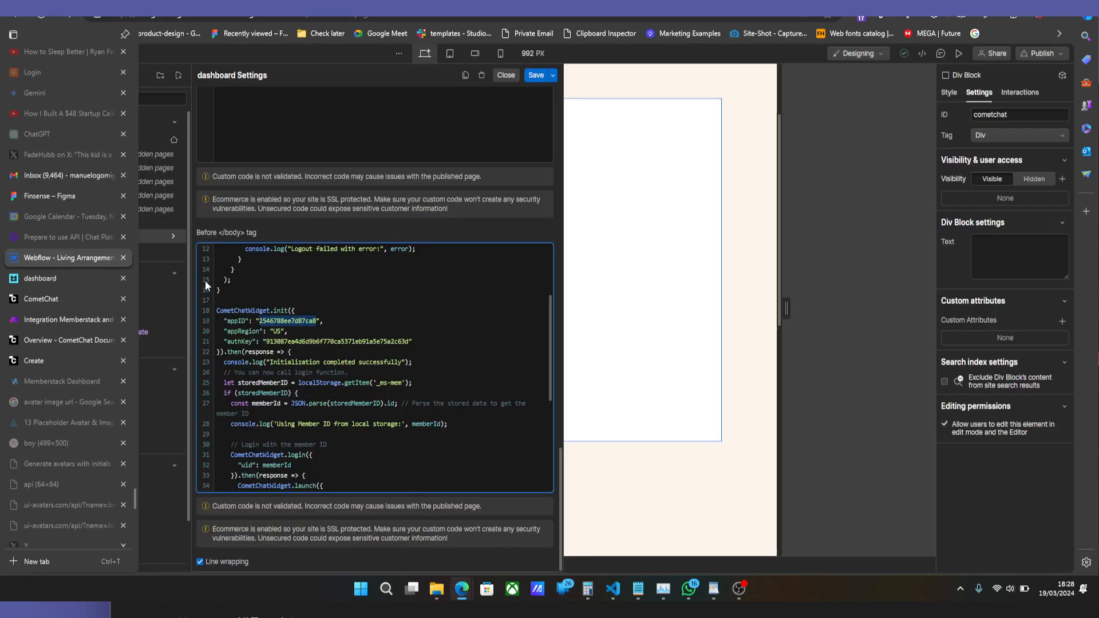
double_click(281, 328)
double_click(288, 342)
Highlight the widgetID value in the CometChatWidget.launch code.
scroll(311, 337, "down", 3)
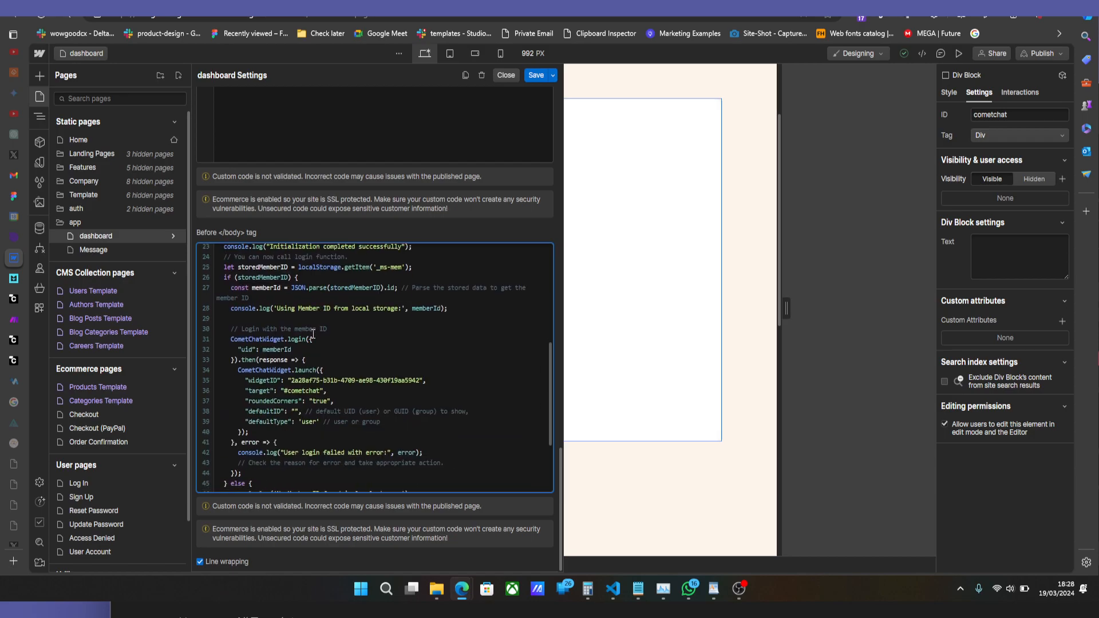
double_click(299, 381)
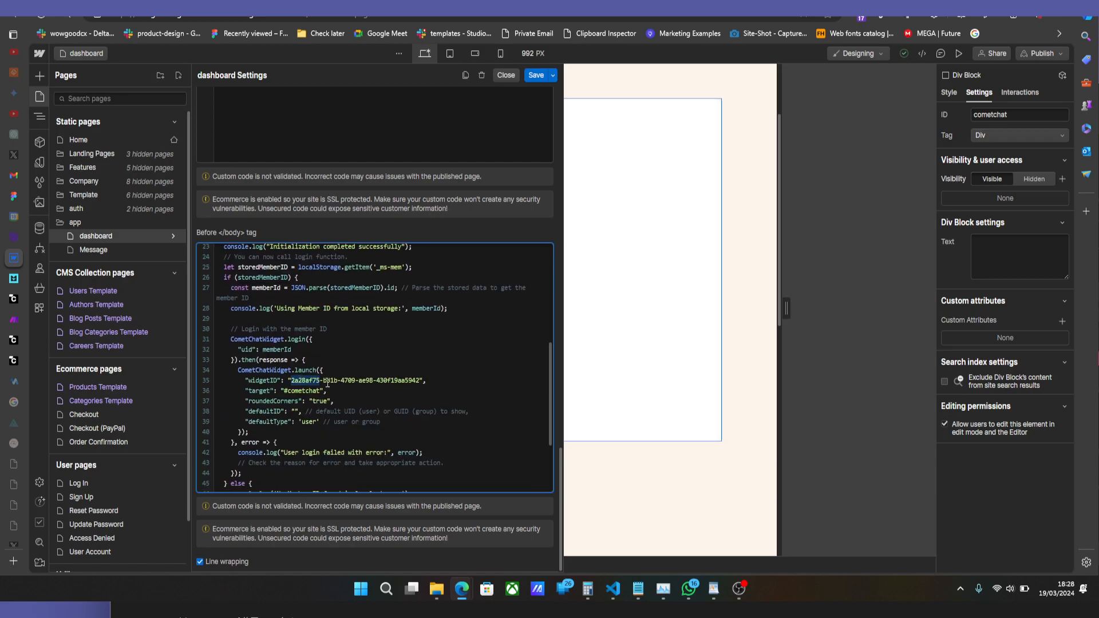
left_click(418, 381)
left_click_drag(421, 381, 293, 377)
Open the My first chat widget in CometChat and copy its Widget ID.
mouse_move(25, 314)
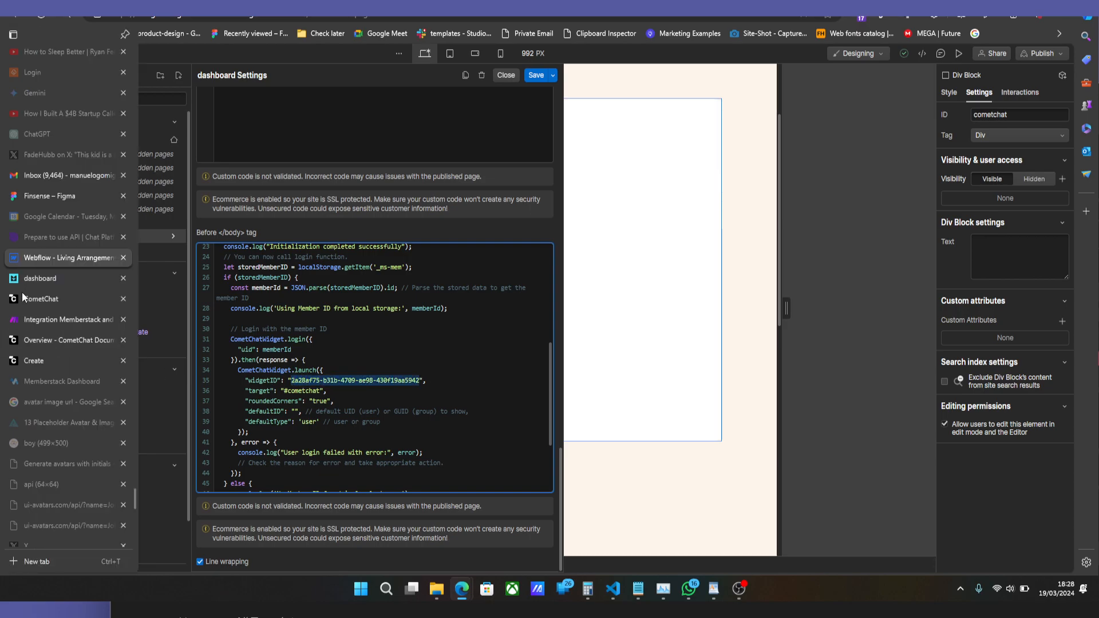
left_click(29, 280)
left_click(29, 296)
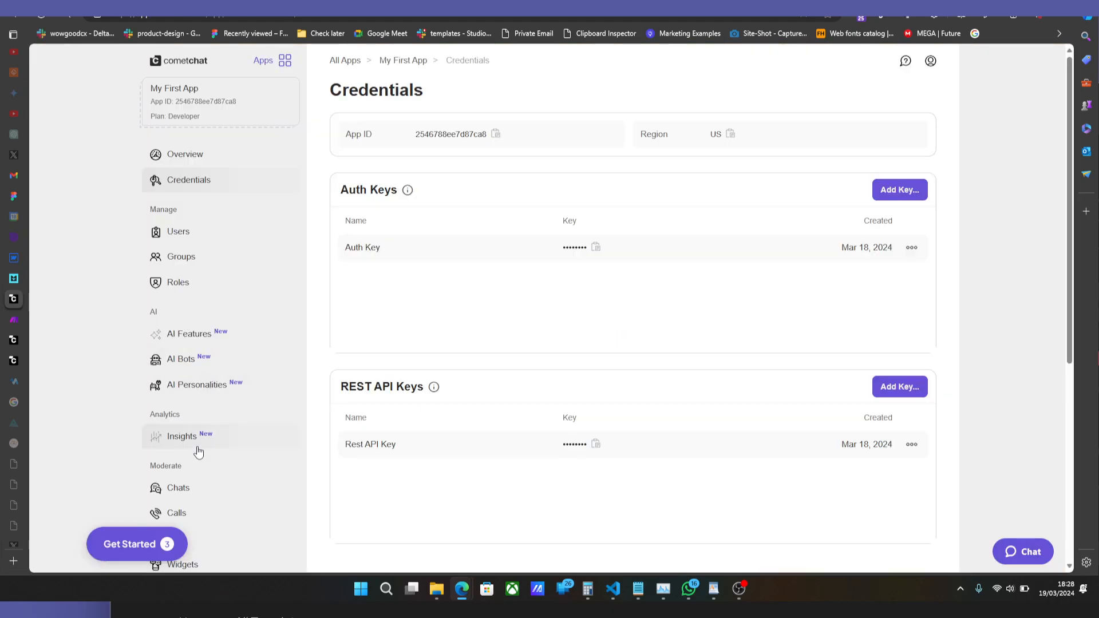
scroll(194, 452, "down", 3)
left_click(196, 405)
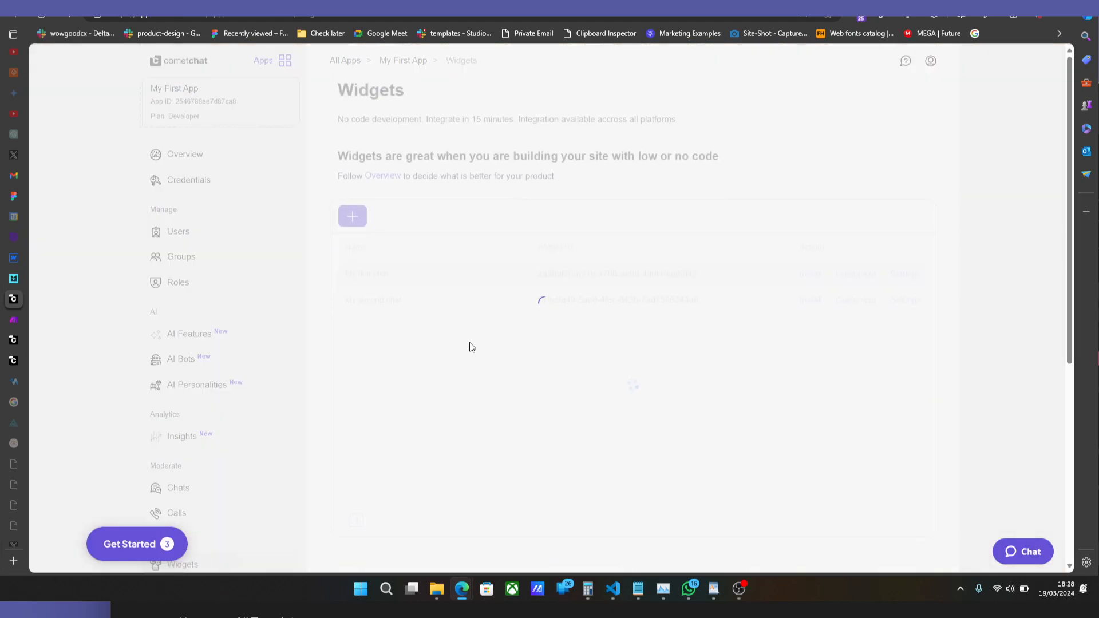
left_click(623, 281)
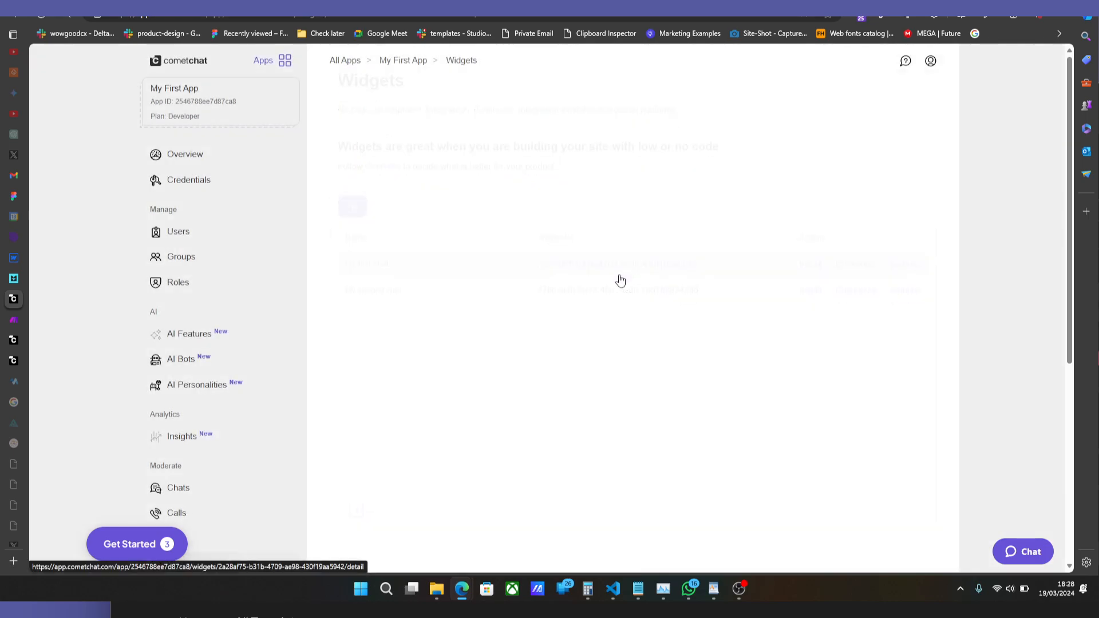
left_click(573, 182)
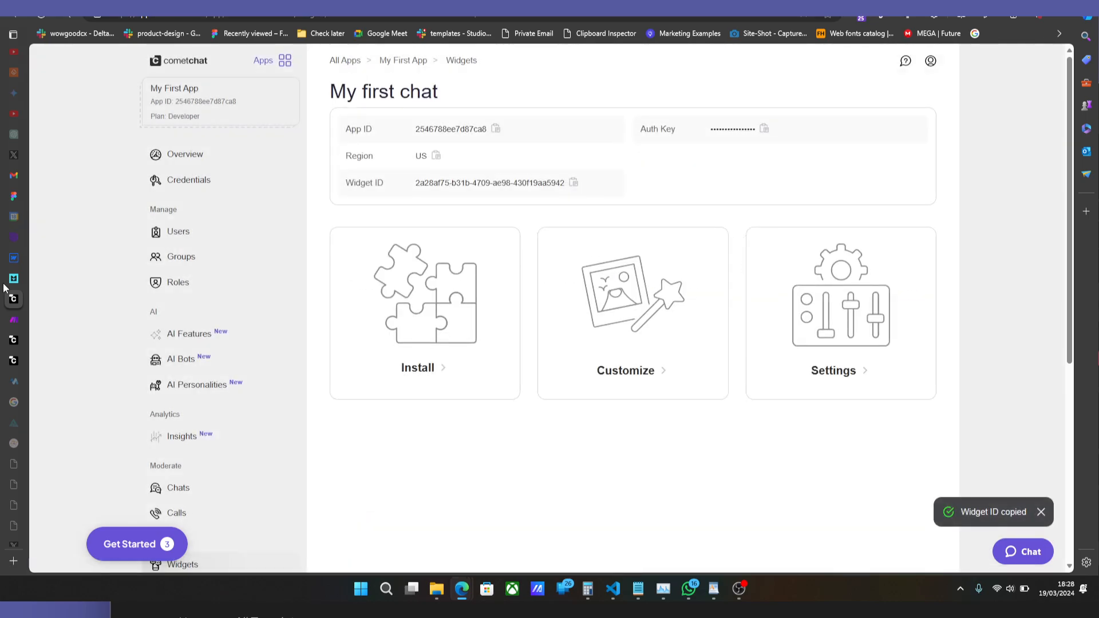
Return to Webflow and check the launch code's #cometchat target against the ID of the chat Div Block.
left_click(9, 261)
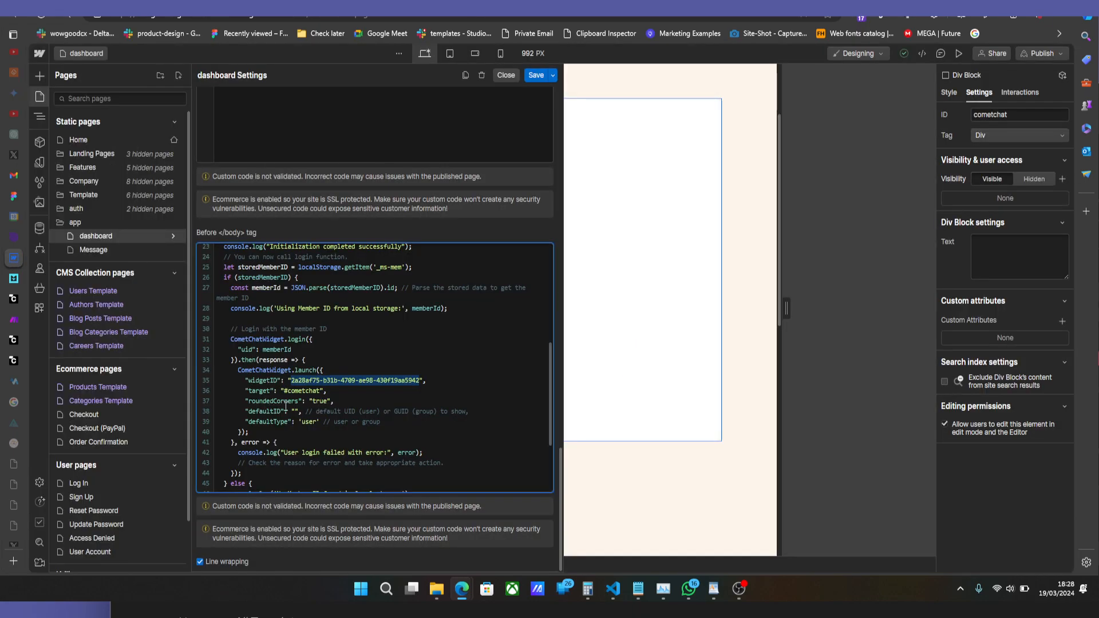
double_click(292, 392)
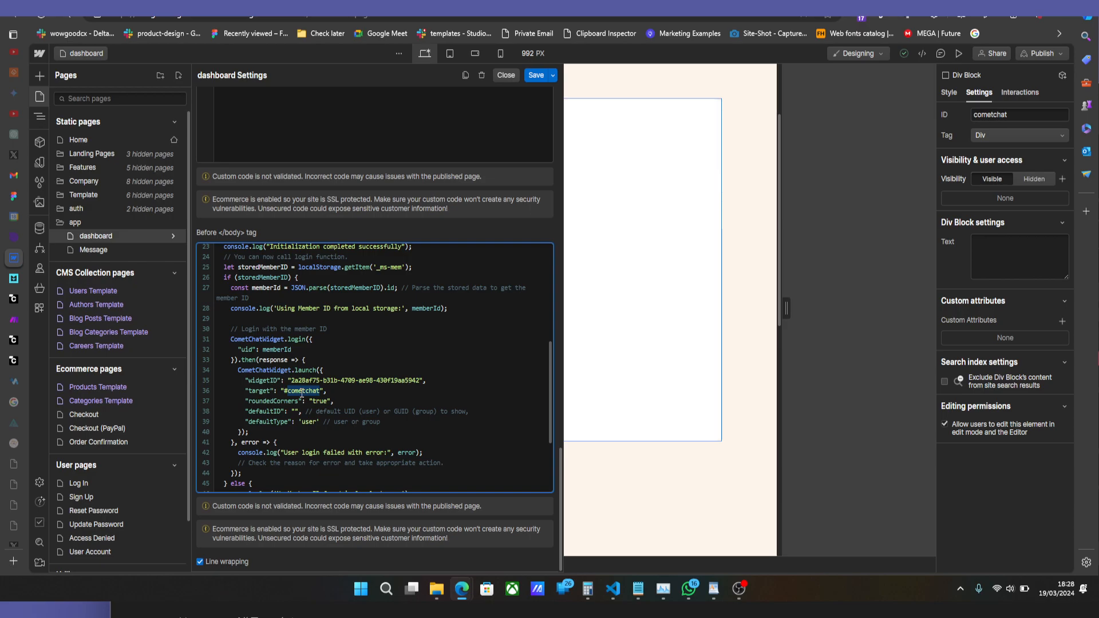
scroll(320, 372, "down", 1)
left_click(591, 349)
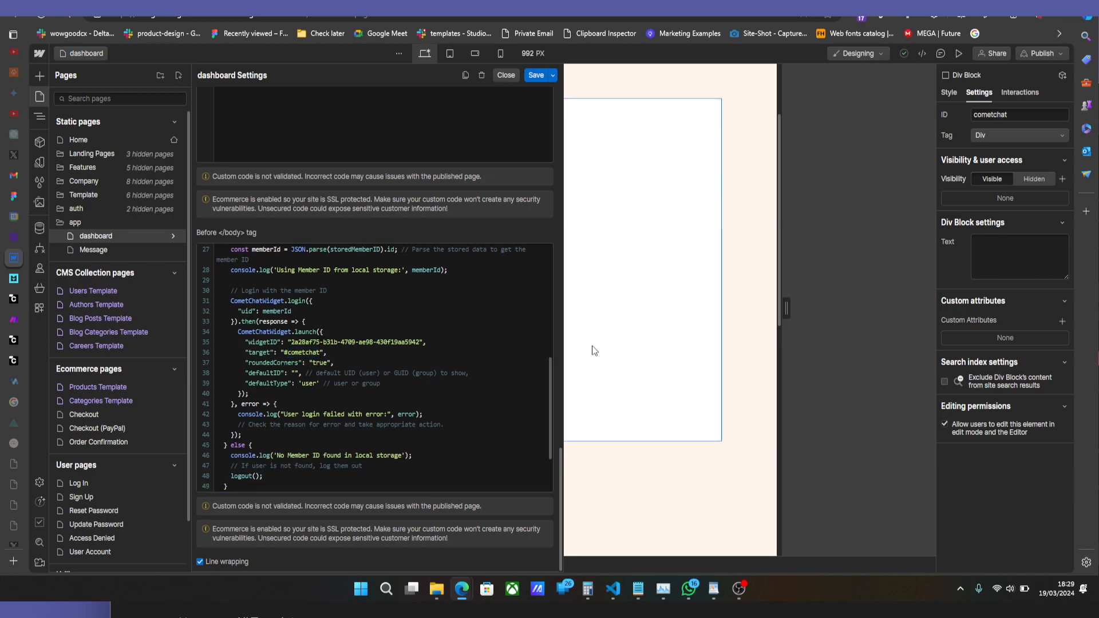
double_click(1033, 113)
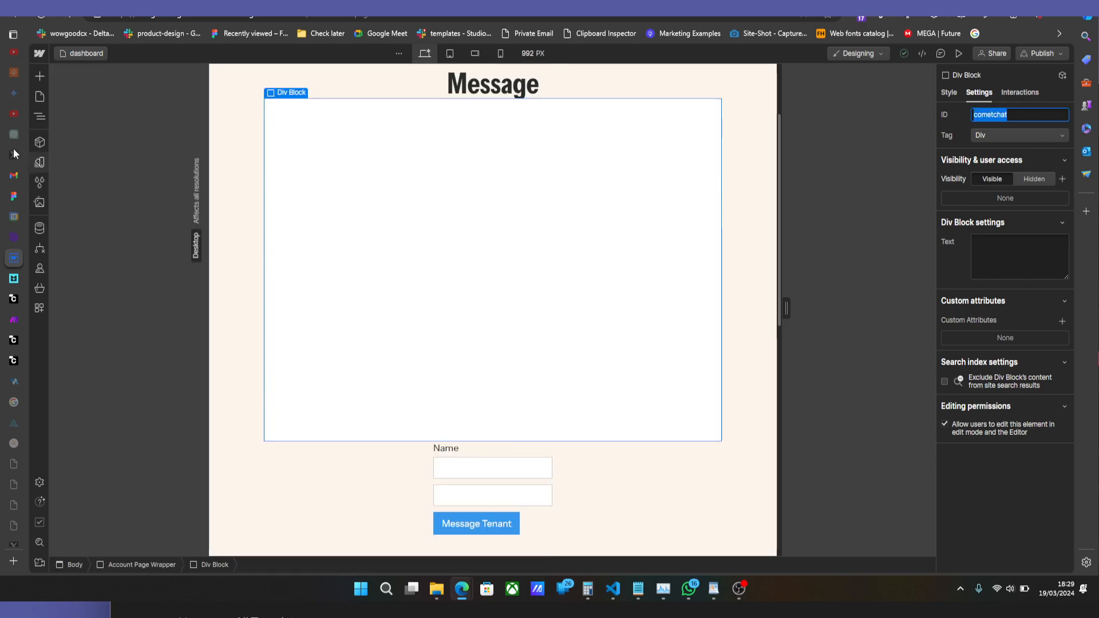
Reopen the dashboard page's settings and review the member login and widget launch code.
left_click(40, 90)
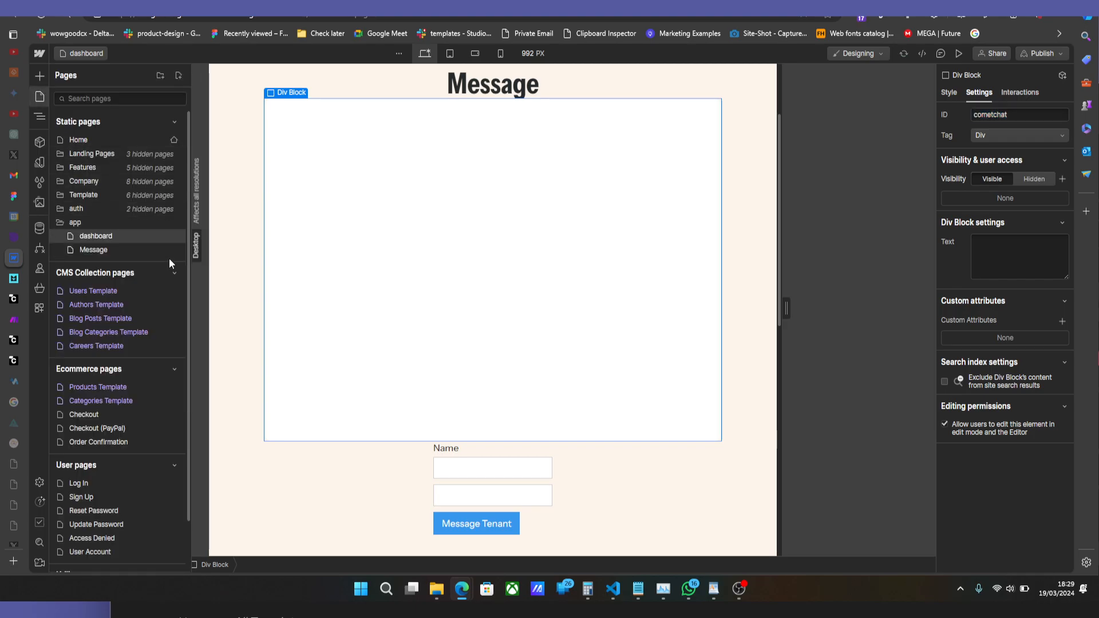
left_click(174, 236)
scroll(298, 435, "down", 5)
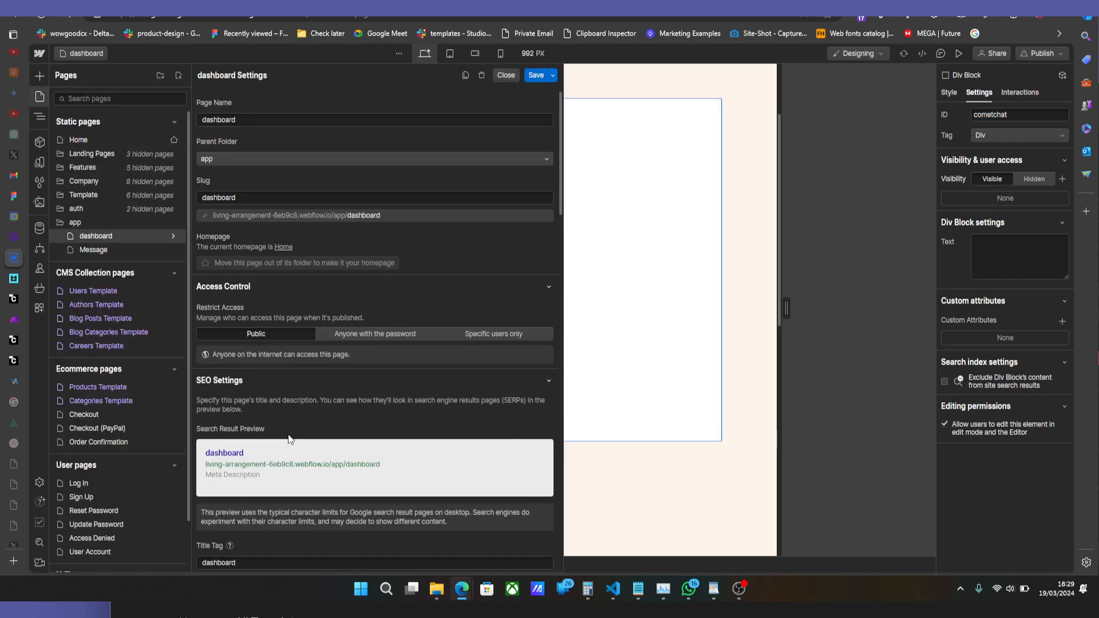
scroll(306, 455, "down", 15)
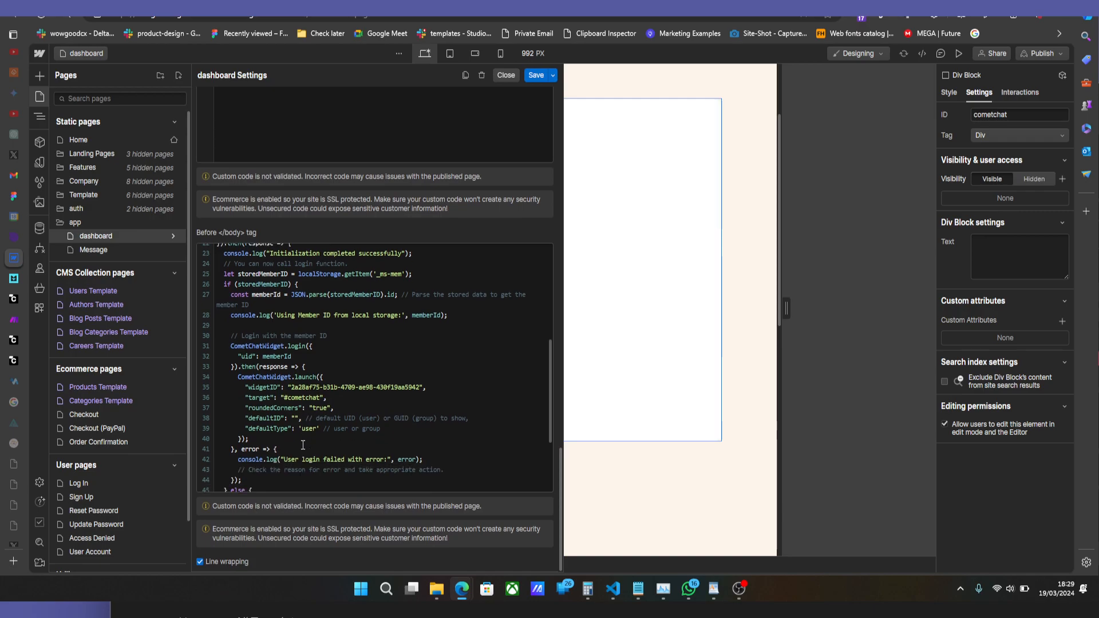
scroll(303, 445, "down", 3)
scroll(290, 429, "up", 5)
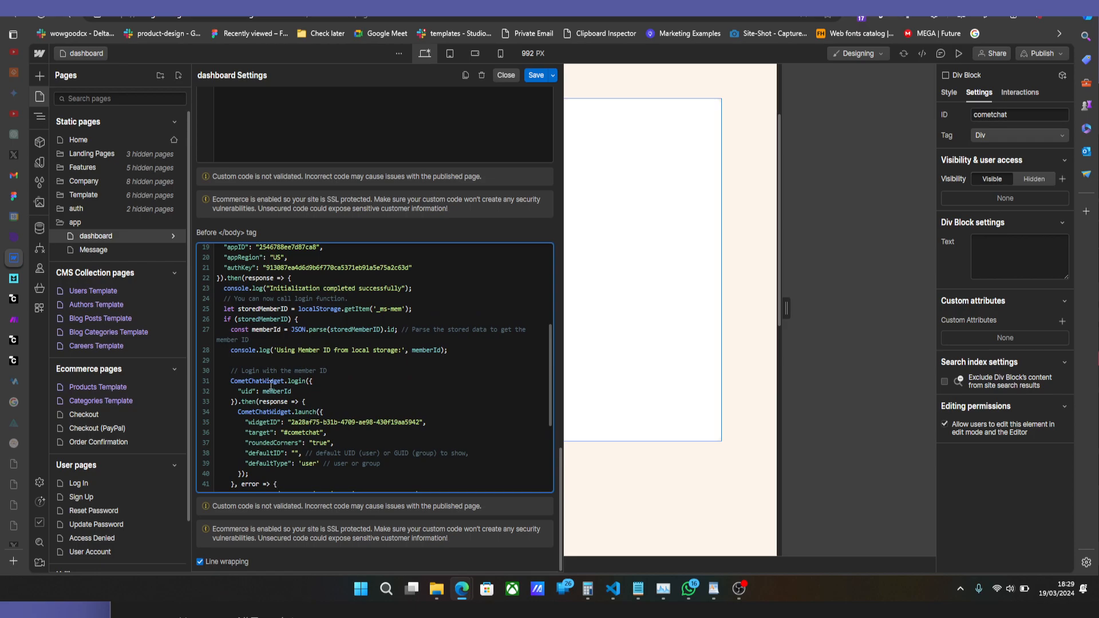
Switch to the Memberstack and CometChat scenario in Make and examine the HTTP module's JSON request content.
left_click(40, 321)
left_click(524, 293)
scroll(681, 418, "down", 5)
scroll(684, 420, "down", 2)
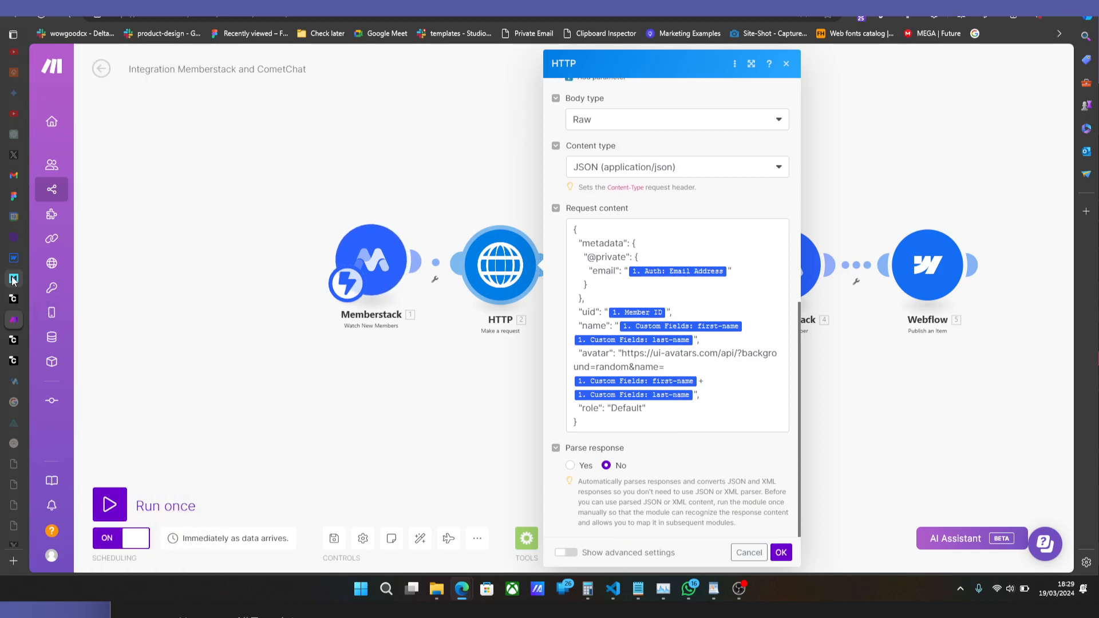
Return to the Webflow dashboard page settings, review how the code reads the stored member ID for the CometChat login, and close the settings.
left_click(18, 277)
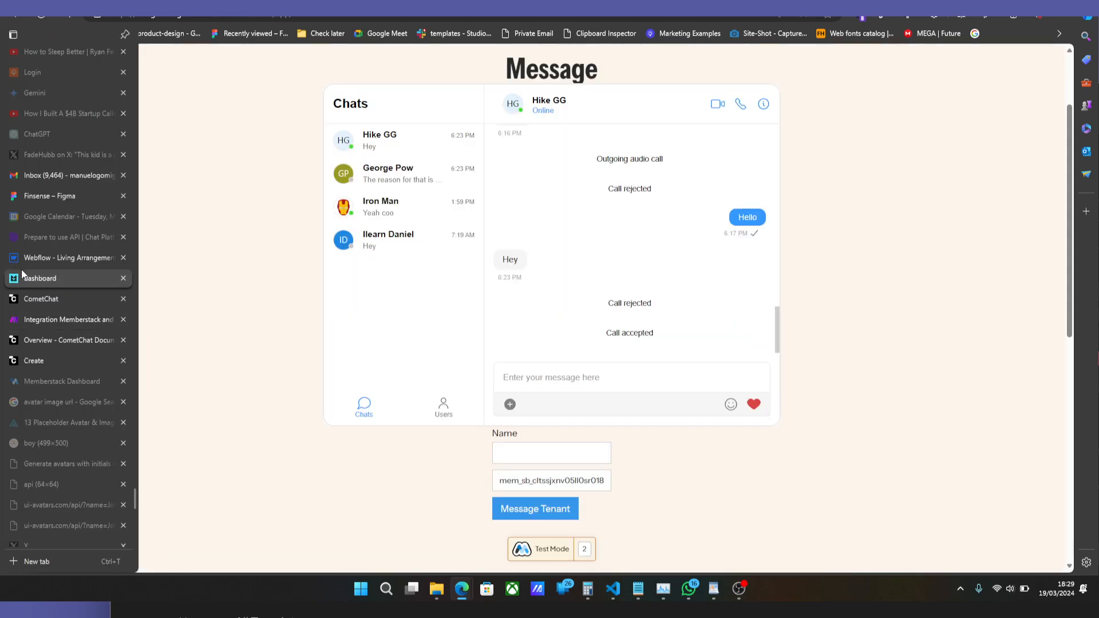
left_click(20, 261)
scroll(338, 399, "down", 2)
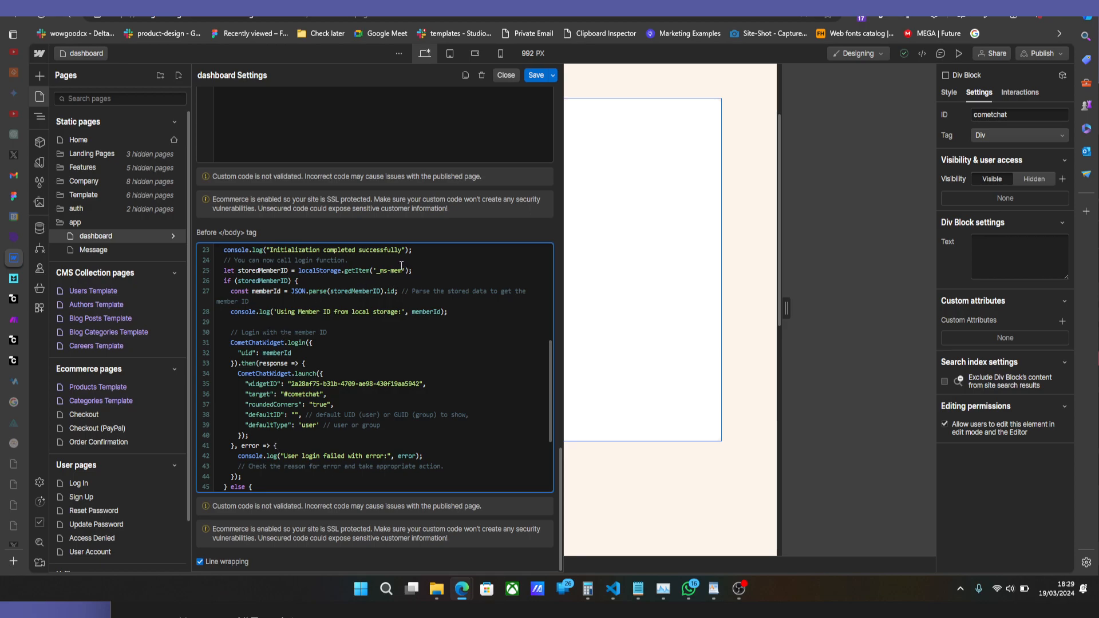
left_click_drag(401, 274, 385, 275)
double_click(276, 354)
left_click(506, 75)
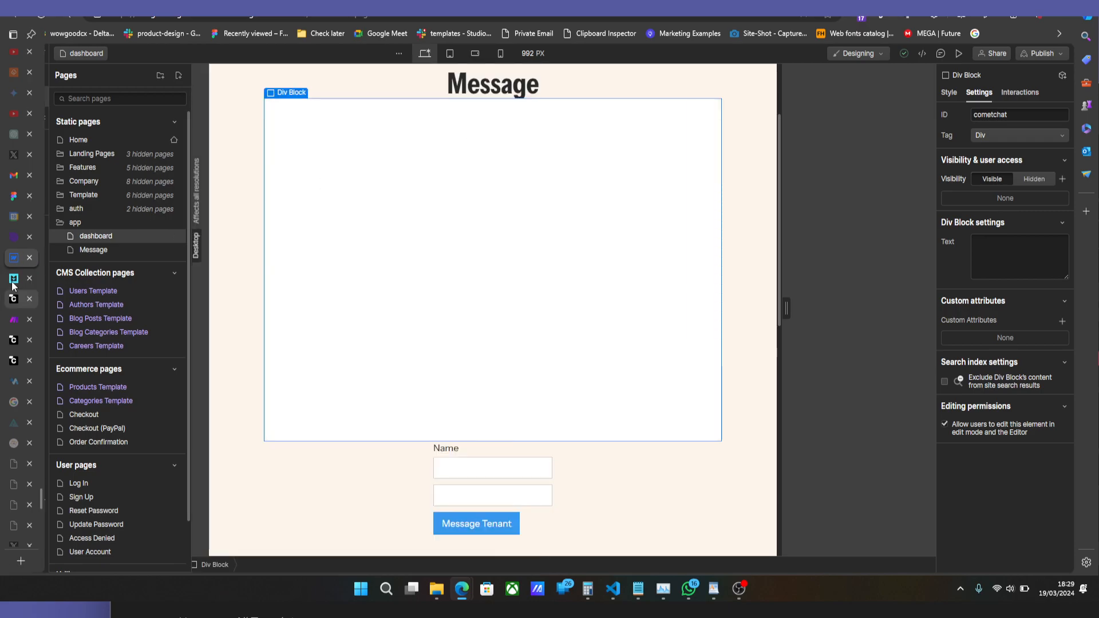
Switch to the live dashboard page, open the first conversation in the chat widget and send the message "Hey".
left_click(29, 275)
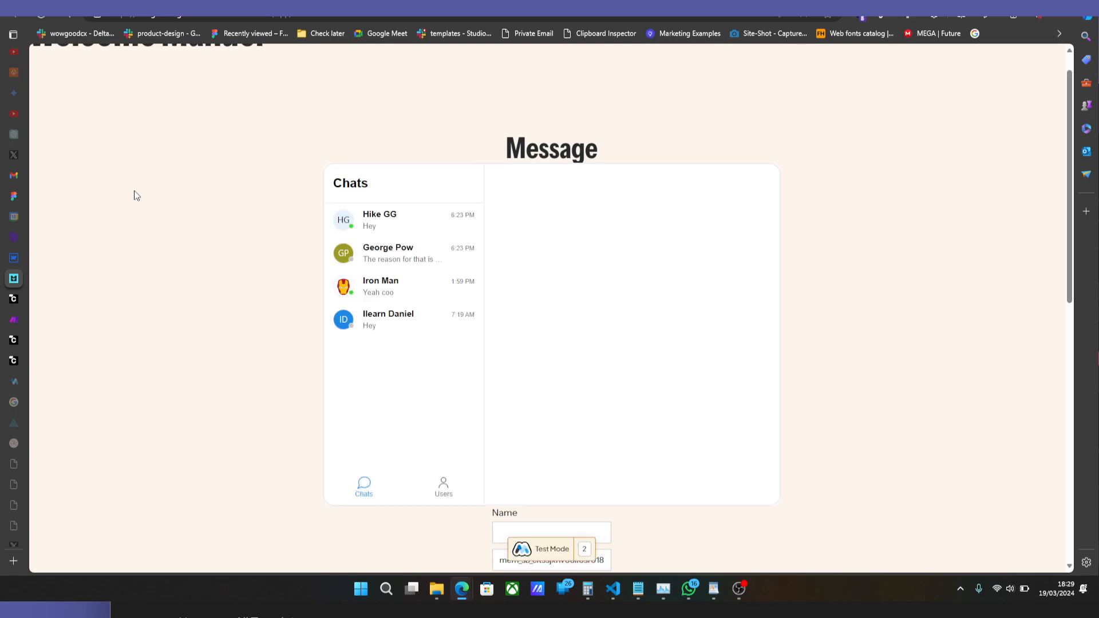
left_click(369, 230)
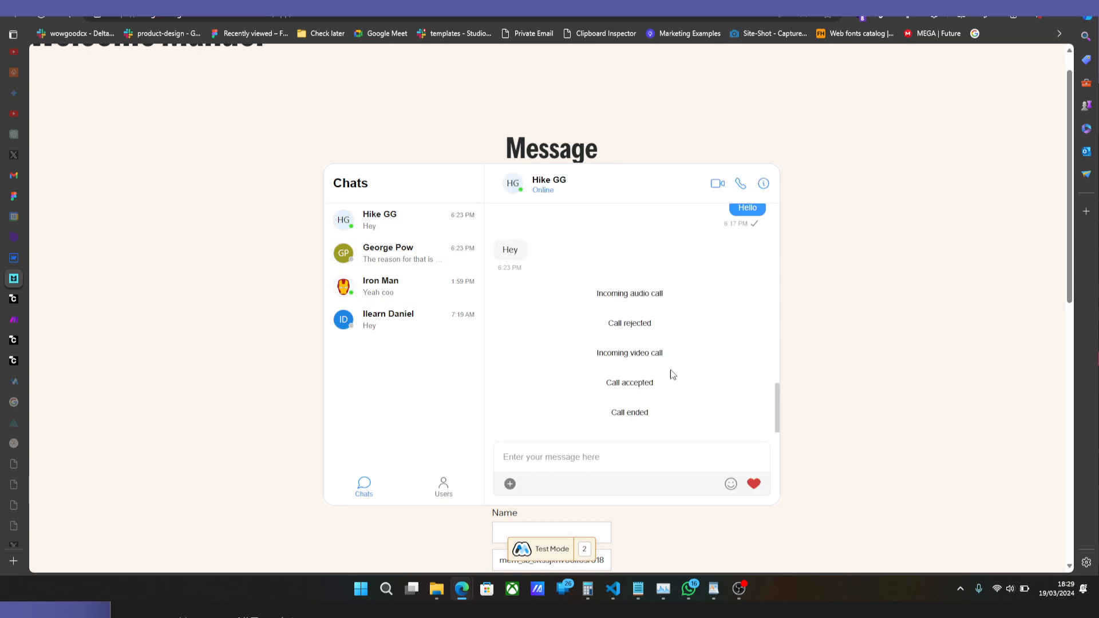
type("Hey")
key("Return")
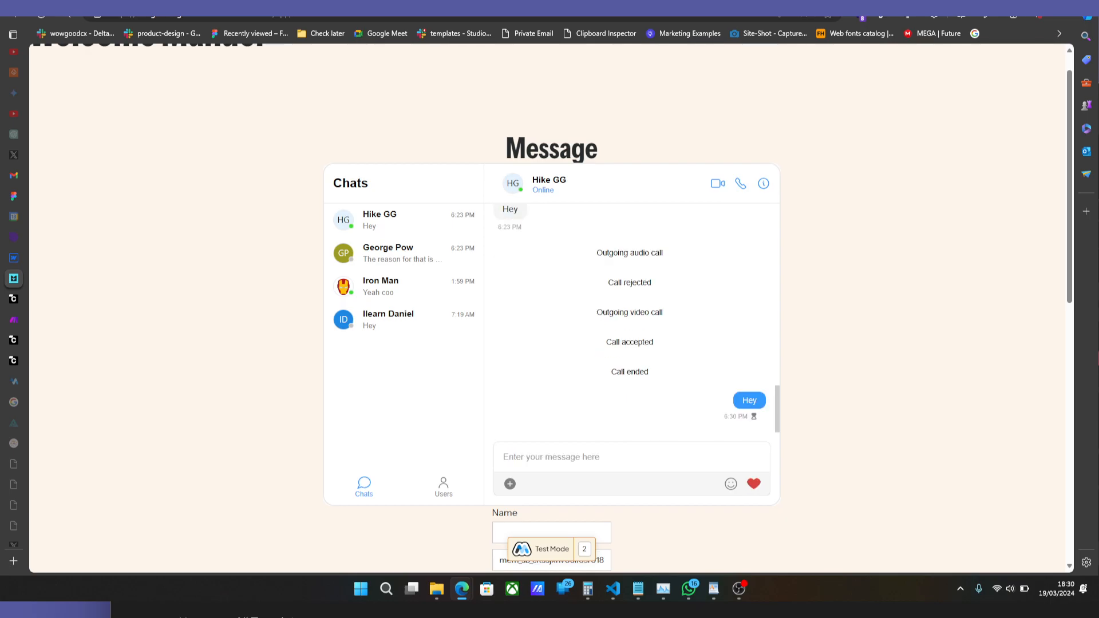
Open the sender's conversation in the second member's browser window, and return to the first window at full size.
left_click(1059, 2)
left_click(888, 207)
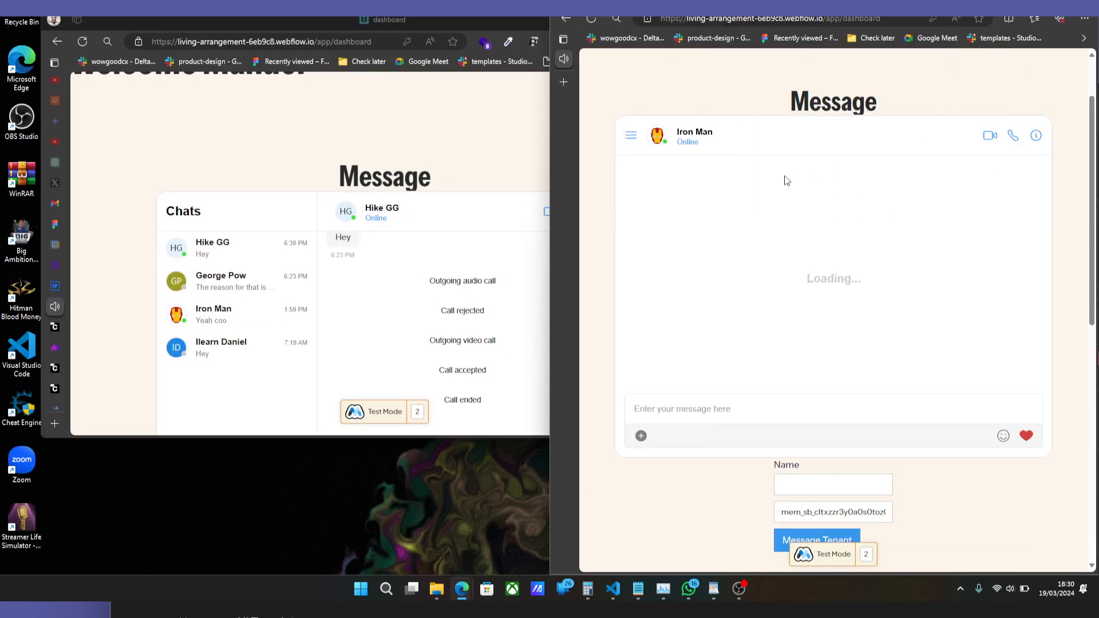
left_click(631, 135)
left_click(696, 184)
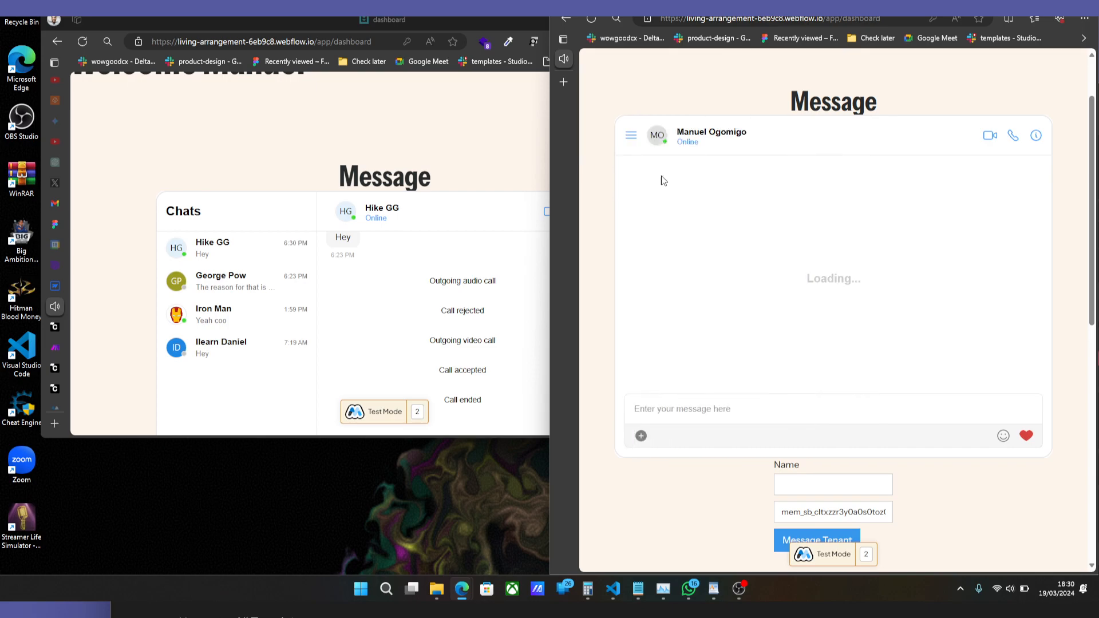
left_click(455, 108)
double_click(487, 18)
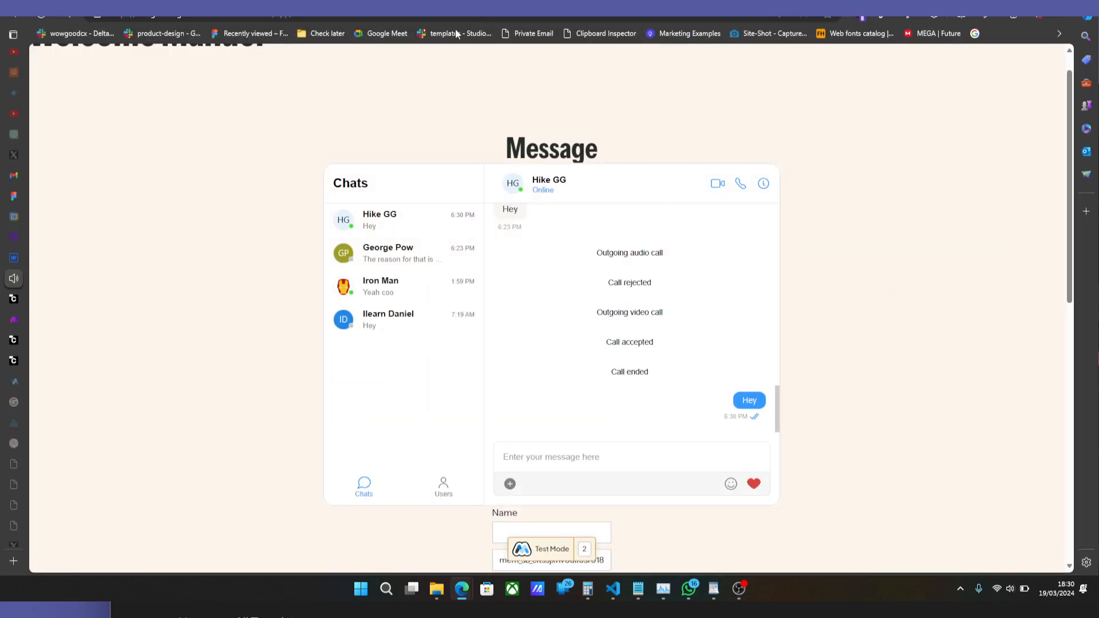
Open the Extensions page in CometChat and enable the Save Message and Thumbnail Generation extensions.
mouse_move(24, 218)
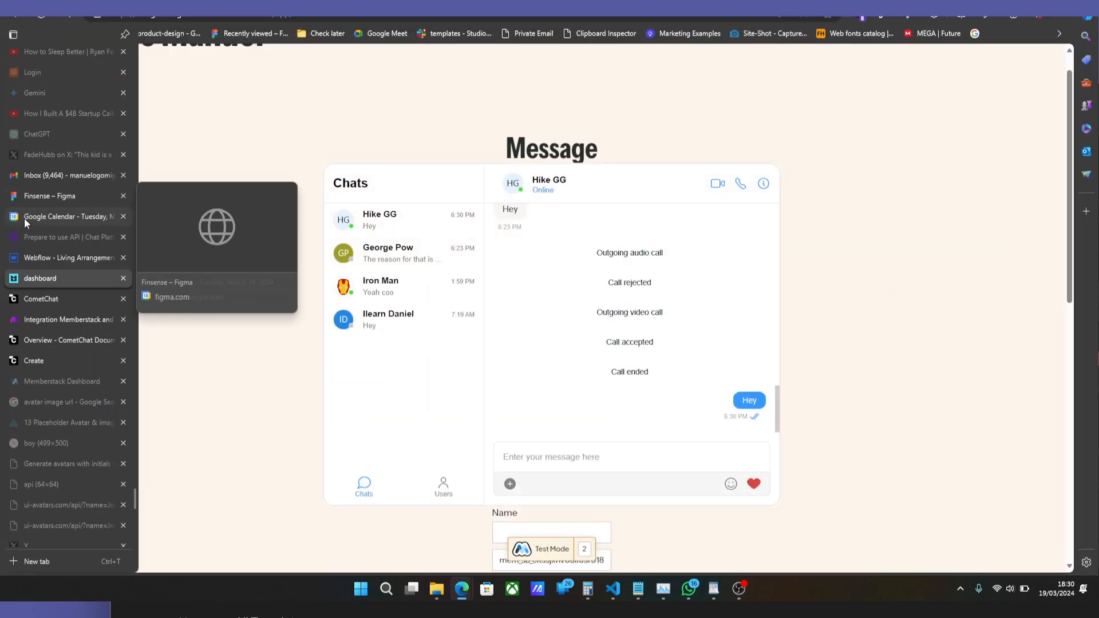
left_click(60, 304)
scroll(219, 390, "down", 5)
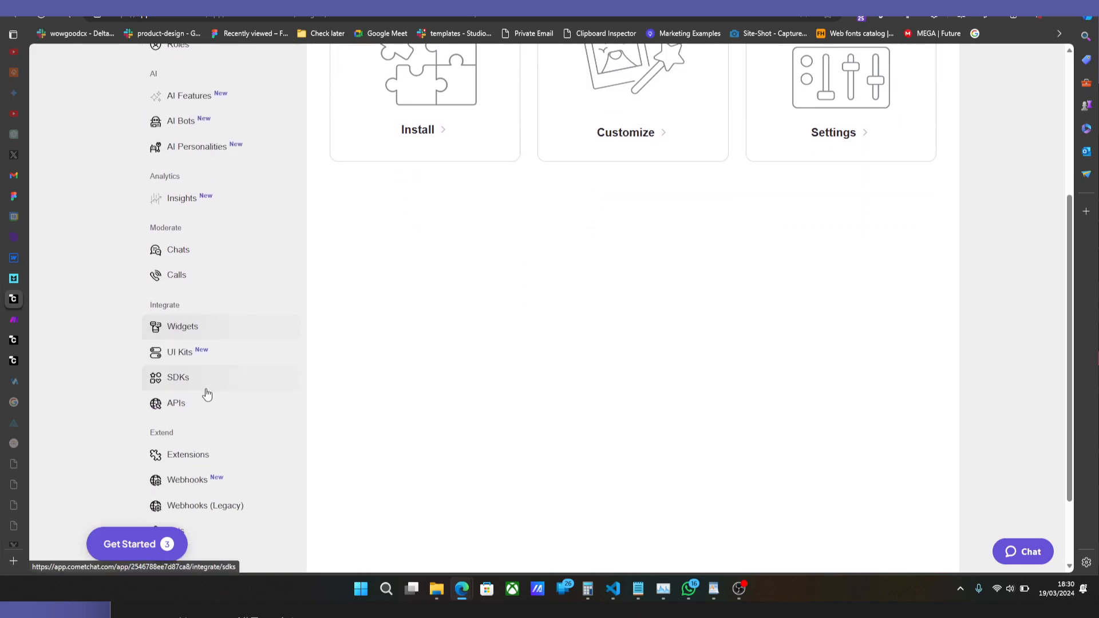
left_click(201, 367)
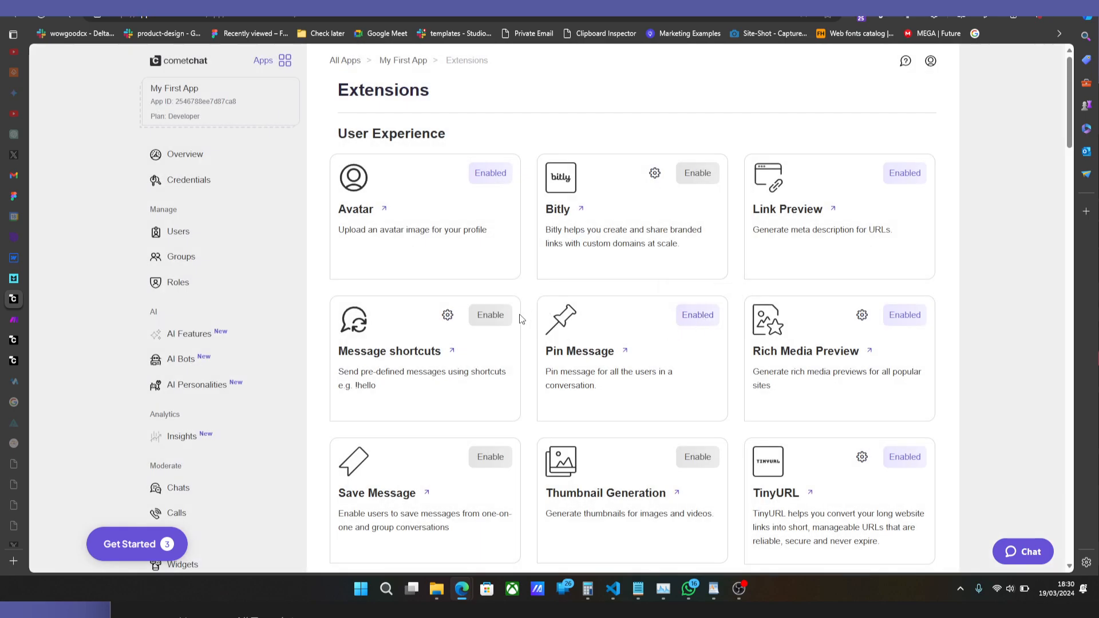
scroll(493, 315, "down", 3)
left_click(491, 299)
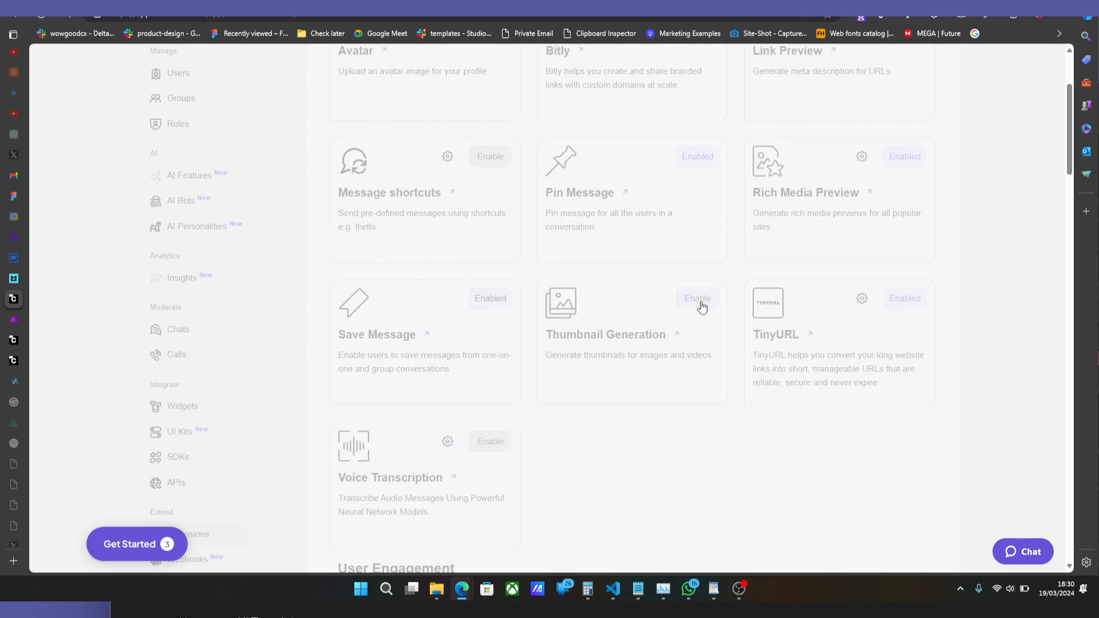
left_click(702, 308)
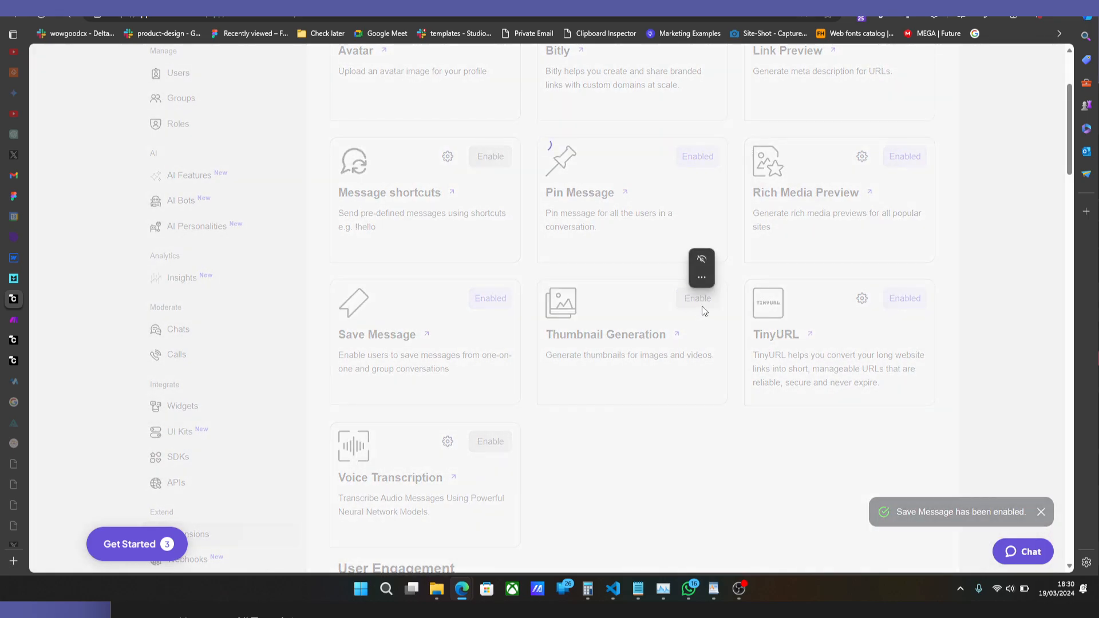
Switch the Thumbnail Generation extension off and back on.
scroll(736, 318, "up", 2)
scroll(736, 318, "up", 1)
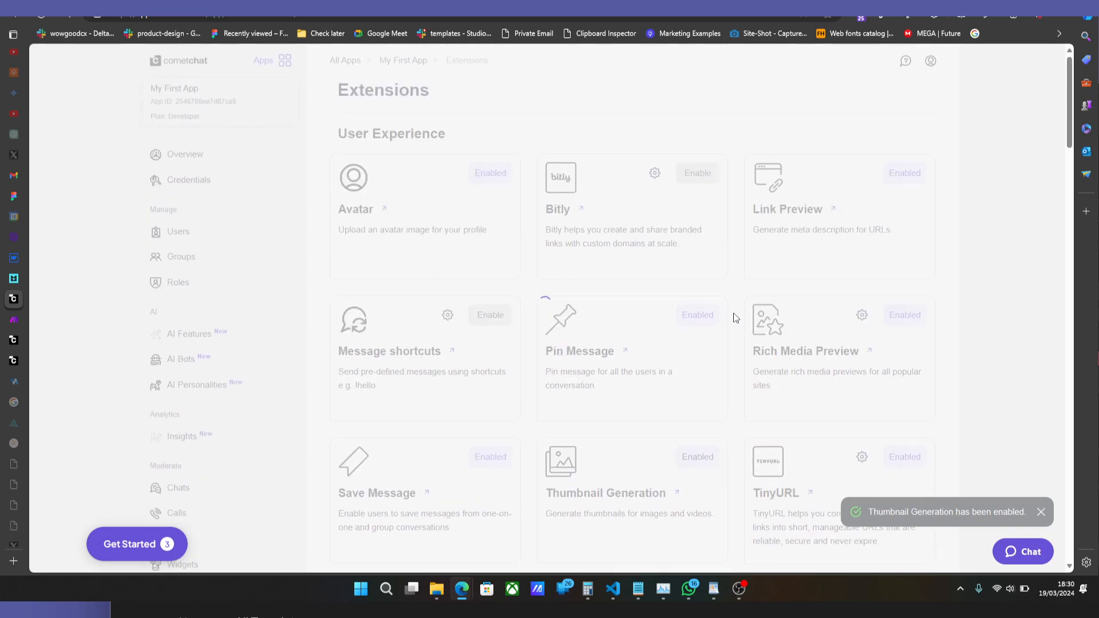
left_click(706, 453)
Browse the available extensions, open the Email Notification settings and switch on Enable Webhook to examine the webhook options.
scroll(734, 197, "down", 10)
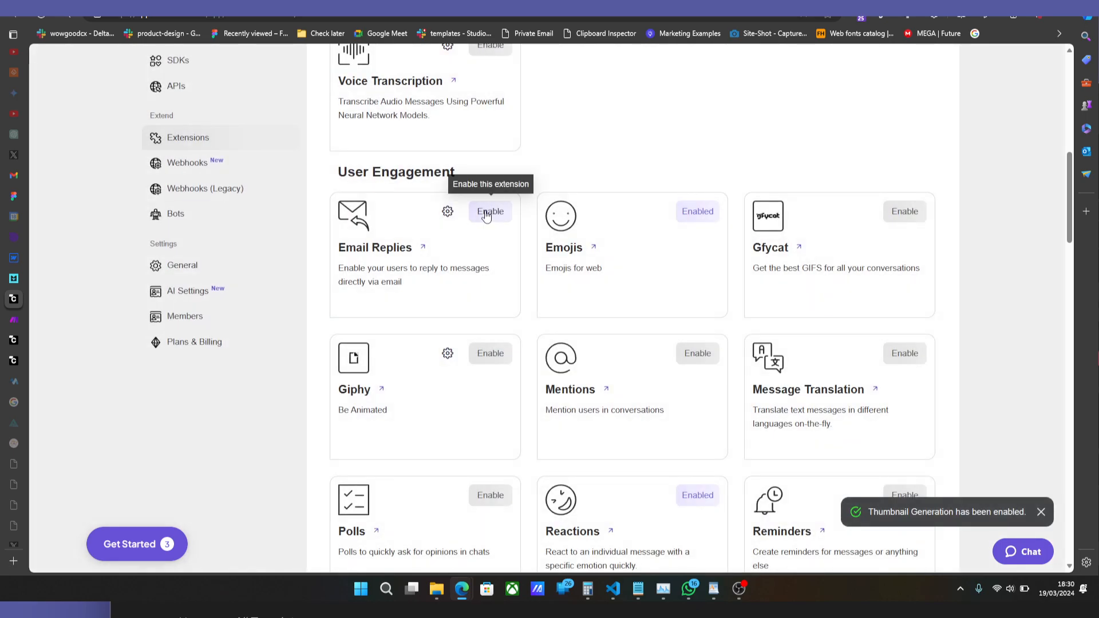
scroll(473, 250, "down", 20)
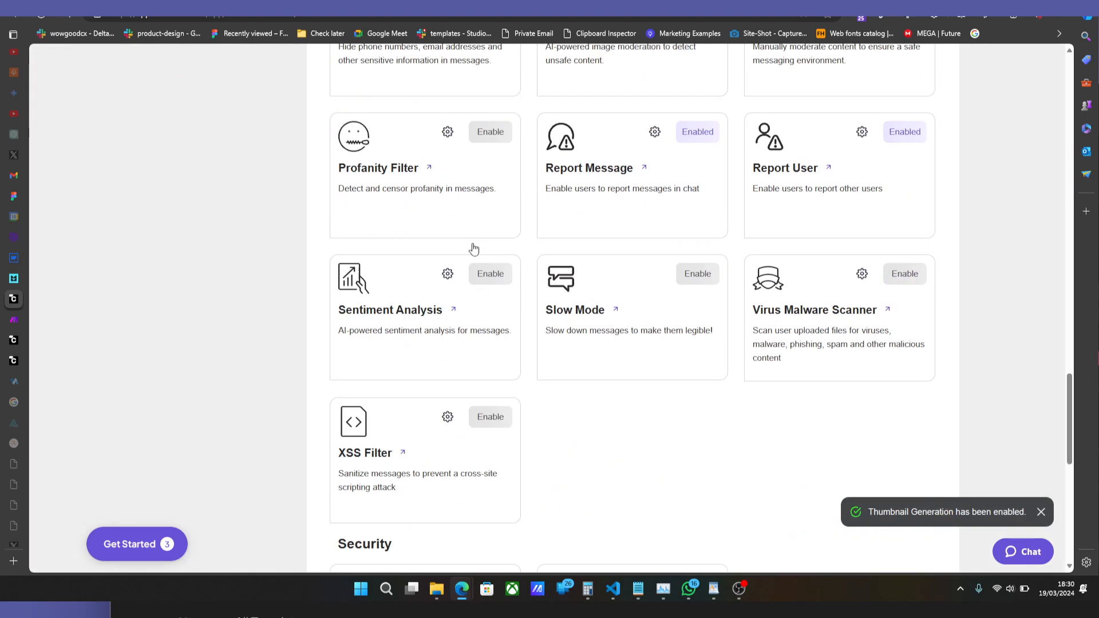
scroll(473, 249, "down", 10)
scroll(475, 249, "up", 5)
scroll(475, 249, "up", 11)
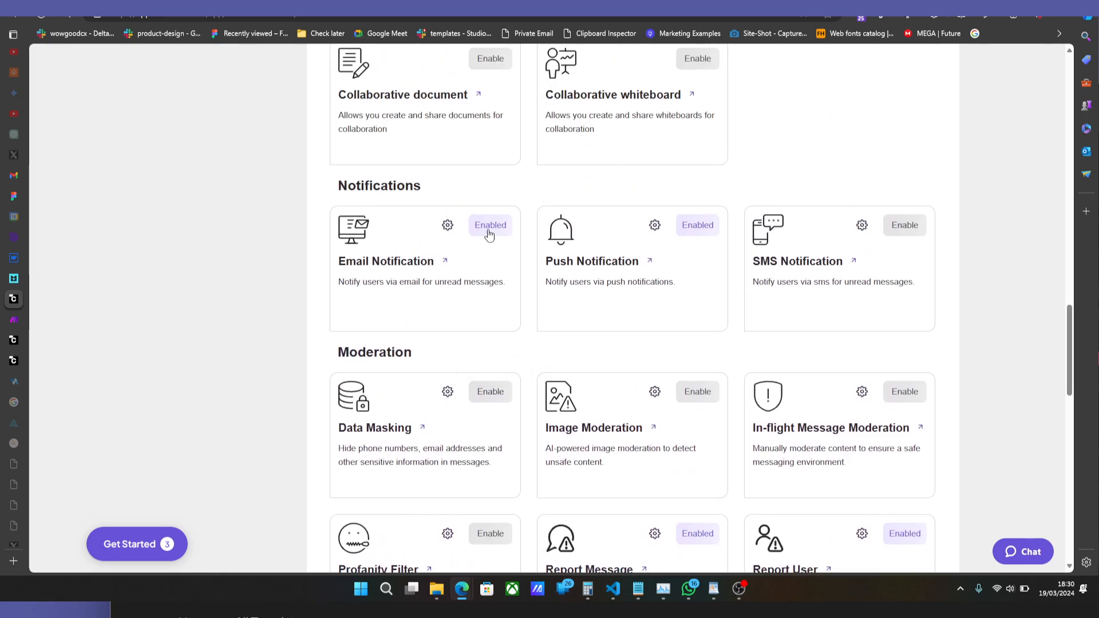
left_click(451, 226)
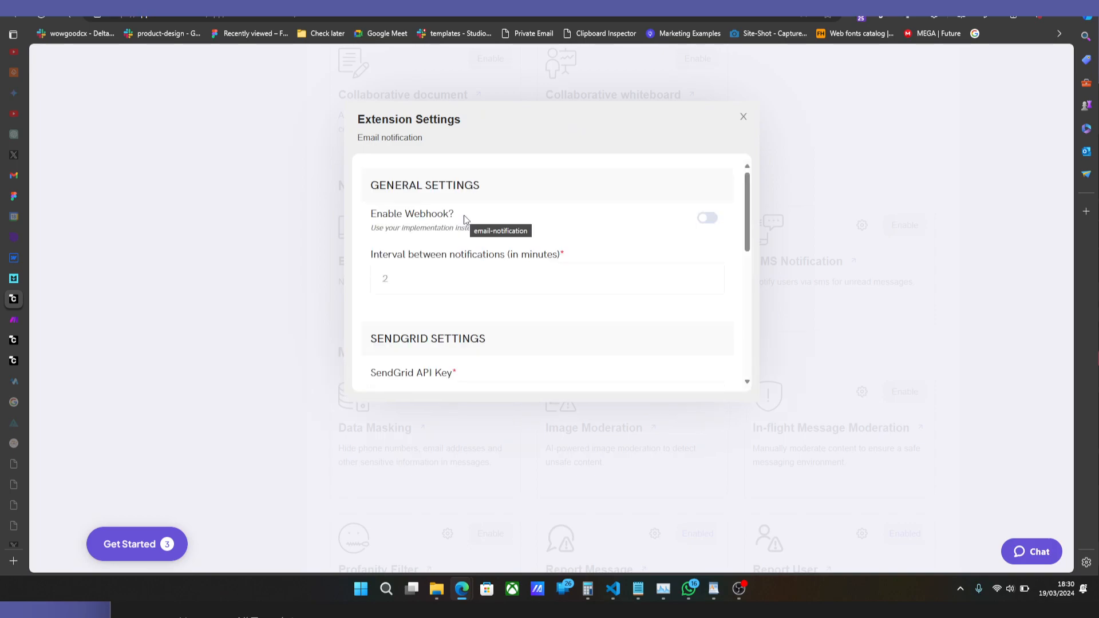
left_click(709, 226)
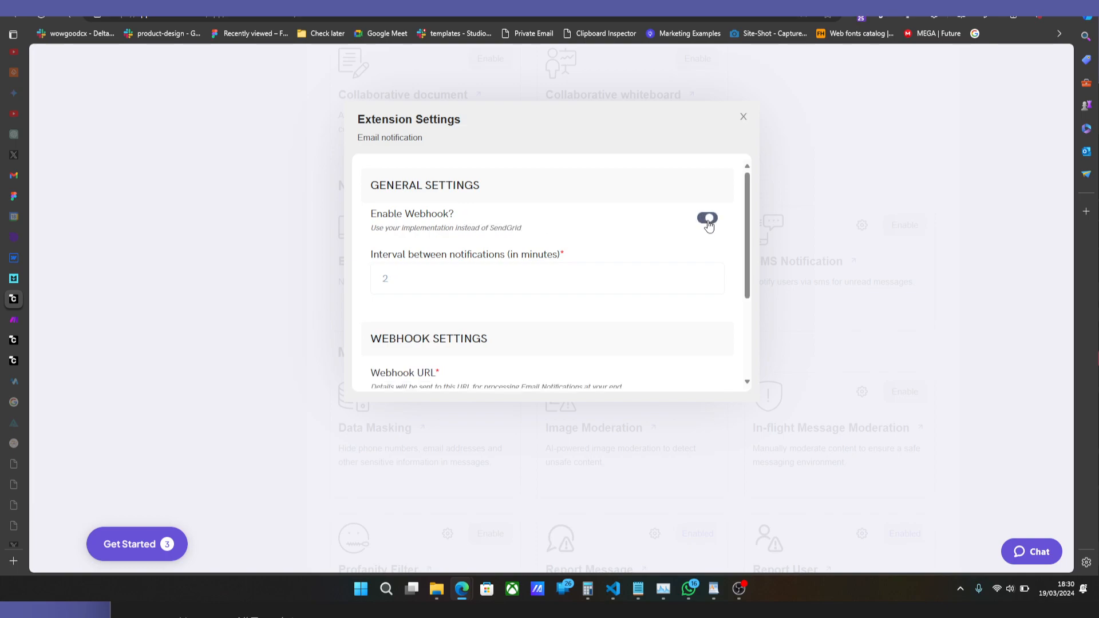
scroll(584, 283, "down", 1)
left_click(428, 337)
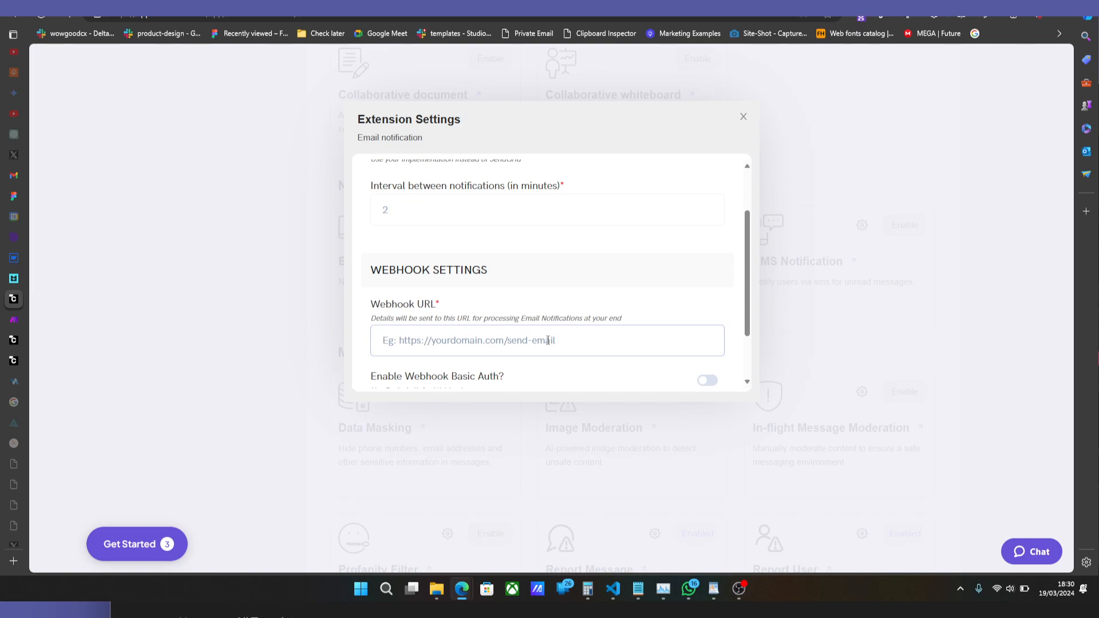
scroll(548, 340, "down", 1)
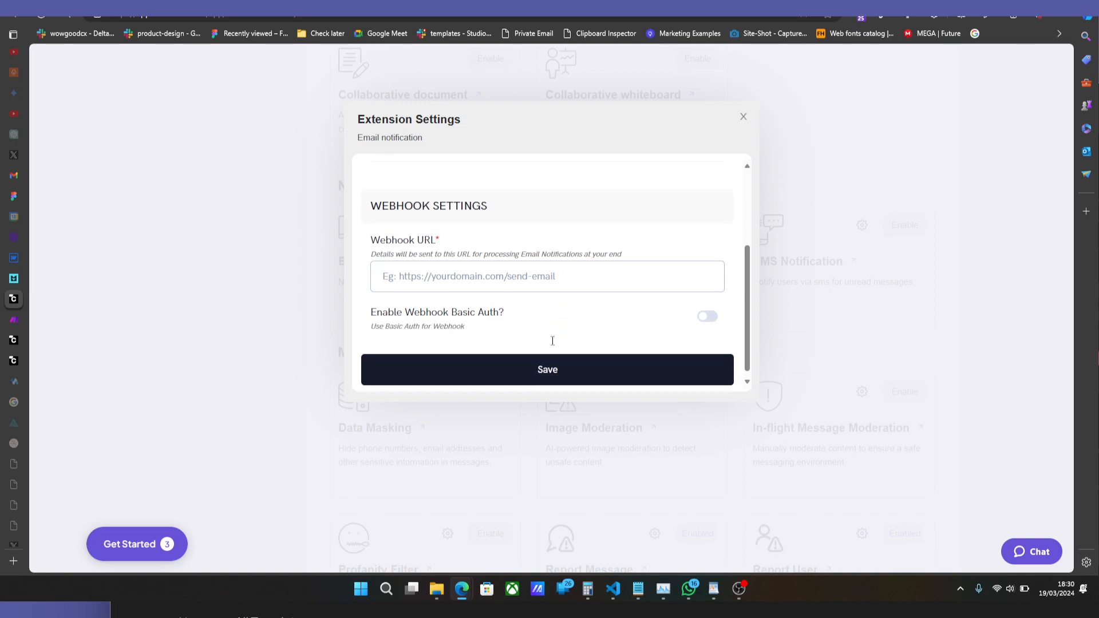
scroll(548, 303, "up", 2)
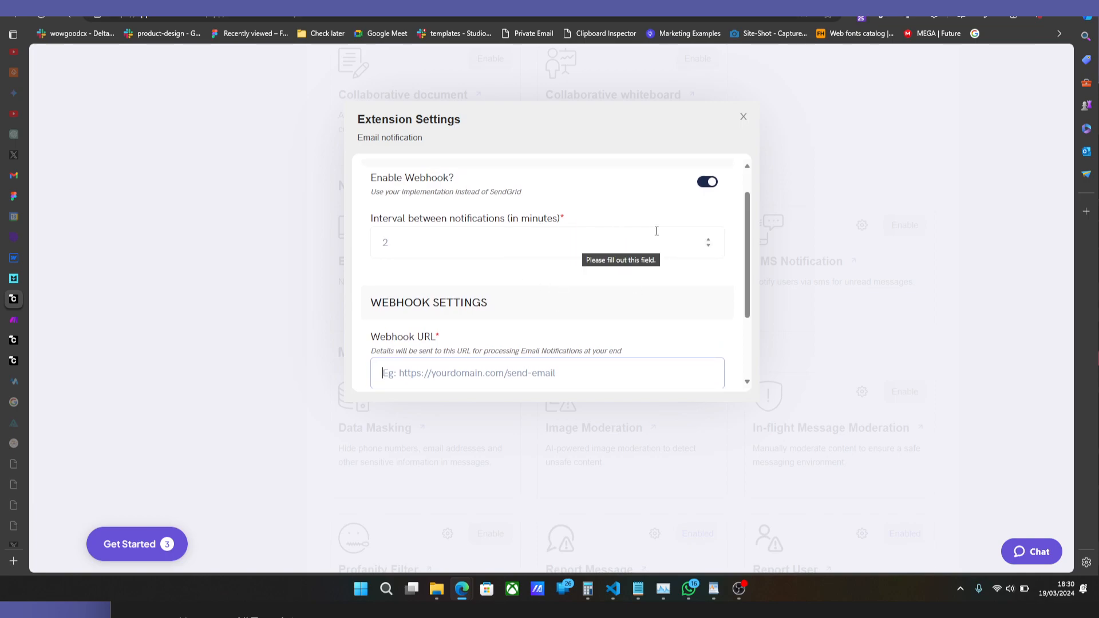
Switch off Enable Webhook, examine the SendGrid key, template, unsubscribe group and sender fields, and close the settings without saving.
left_click(708, 182)
scroll(458, 304, "down", 1)
left_click(418, 280)
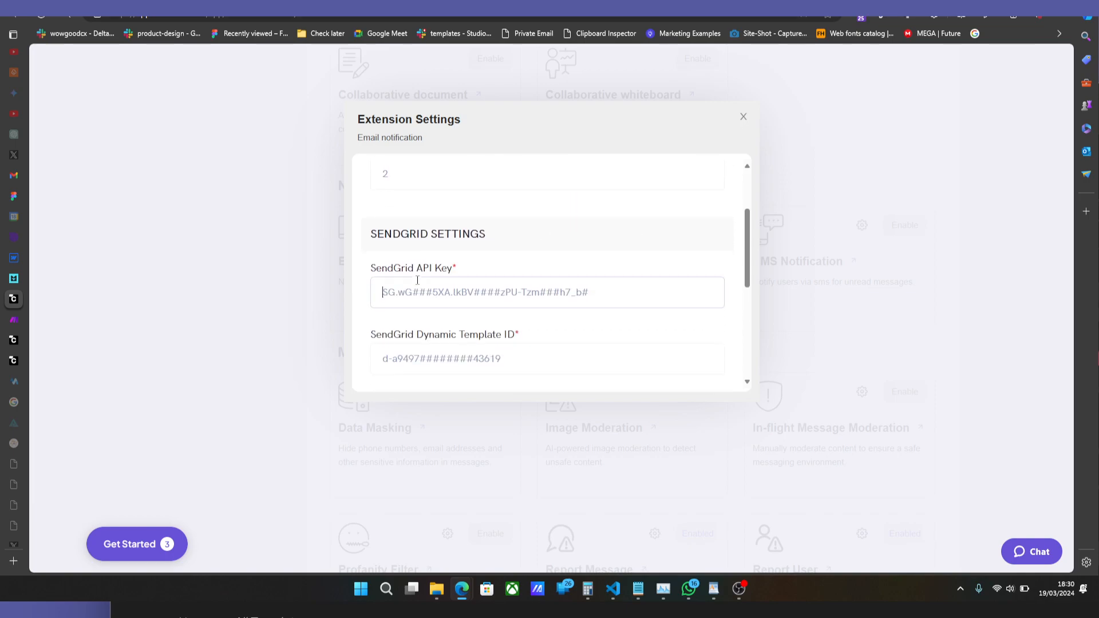
scroll(435, 325, "down", 2)
left_click(466, 252)
scroll(461, 269, "down", 1)
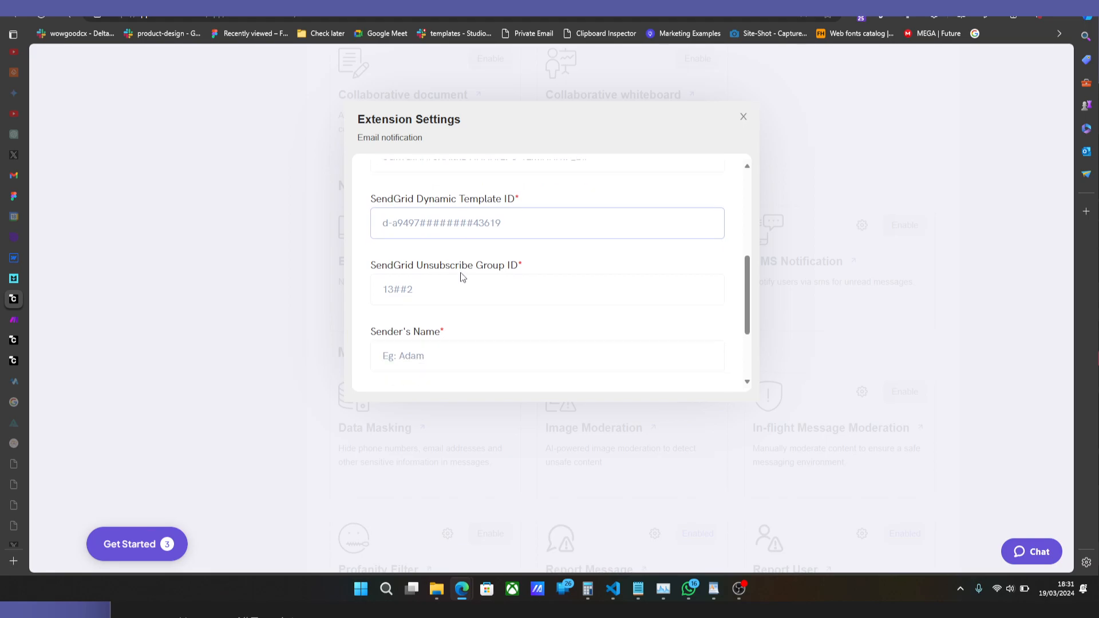
left_click(456, 293)
scroll(498, 310, "down", 2)
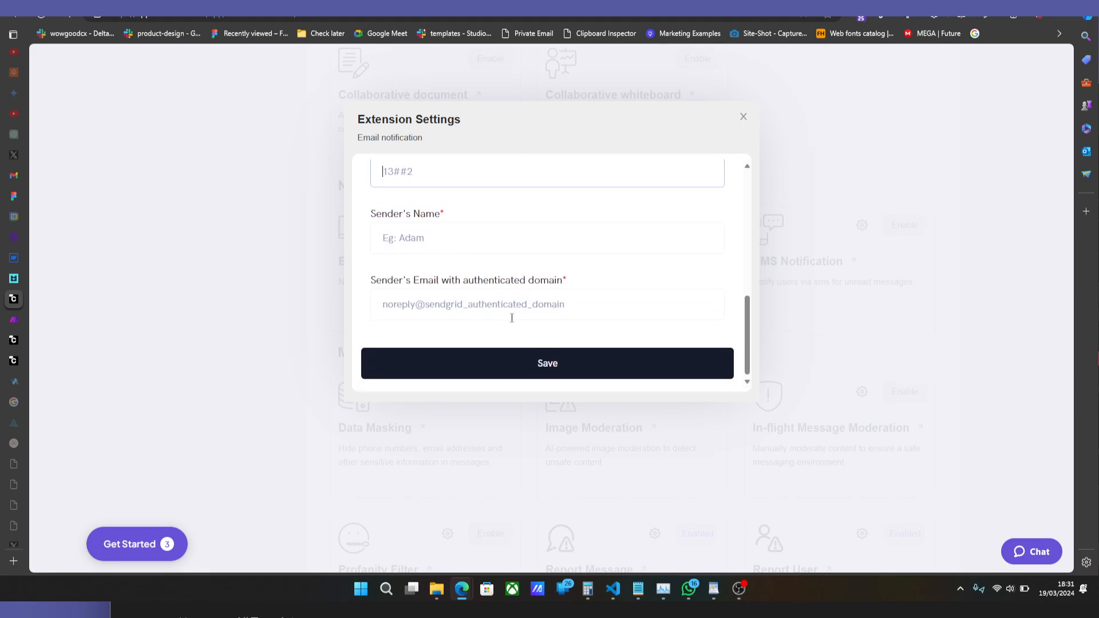
left_click(742, 164)
left_click(743, 116)
Return to the live dashboard page and send the message "Pes" in the open conversation.
scroll(461, 239, "up", 10)
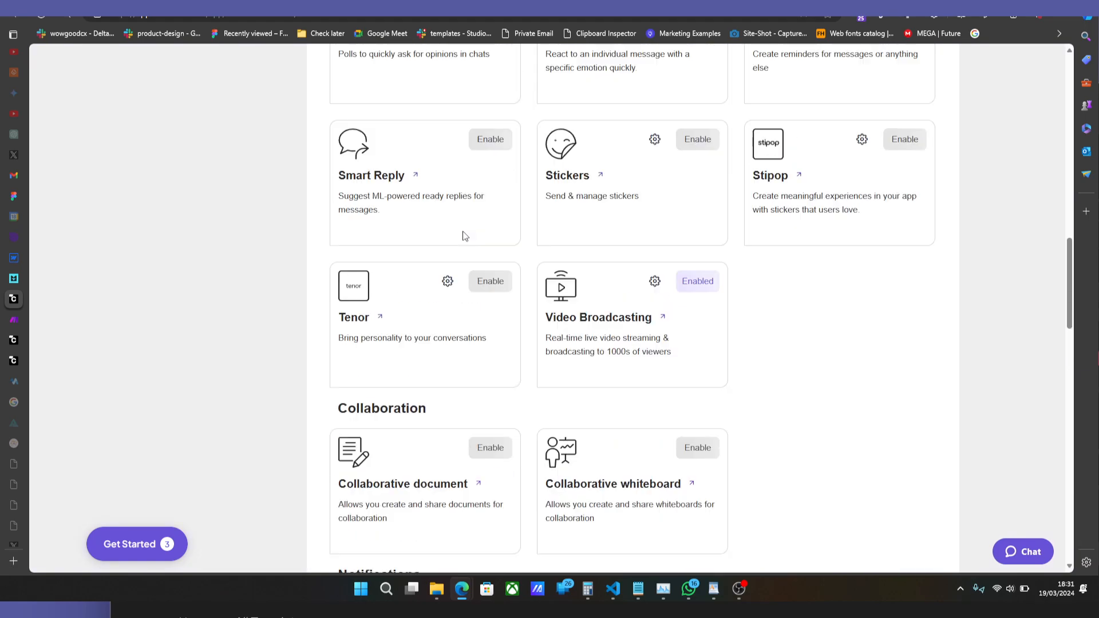
scroll(497, 254, "up", 10)
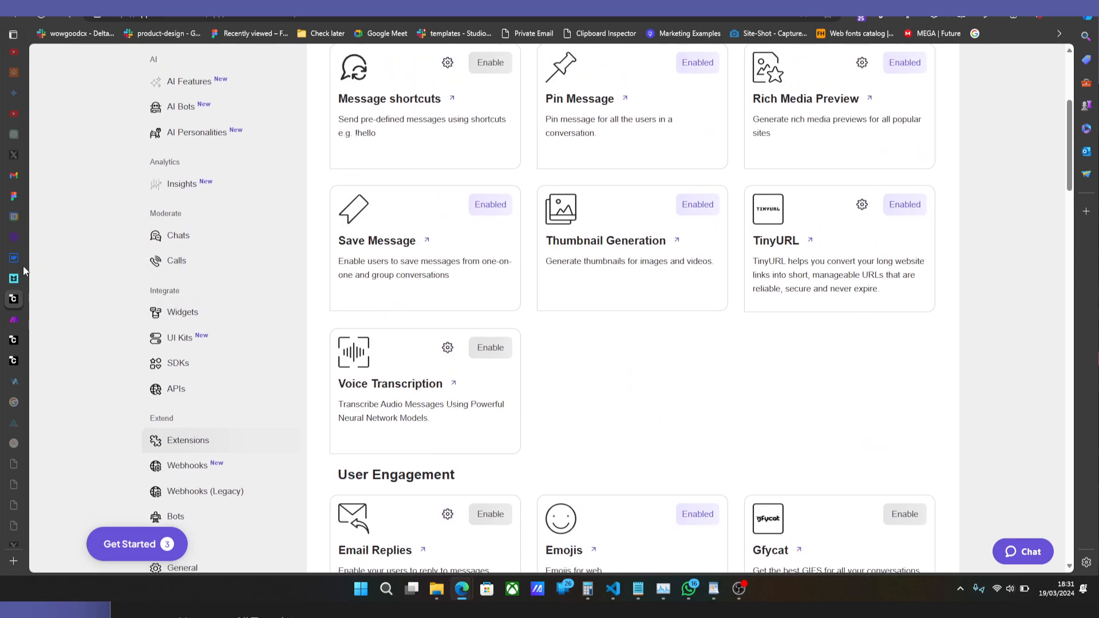
left_click(33, 264)
left_click(36, 278)
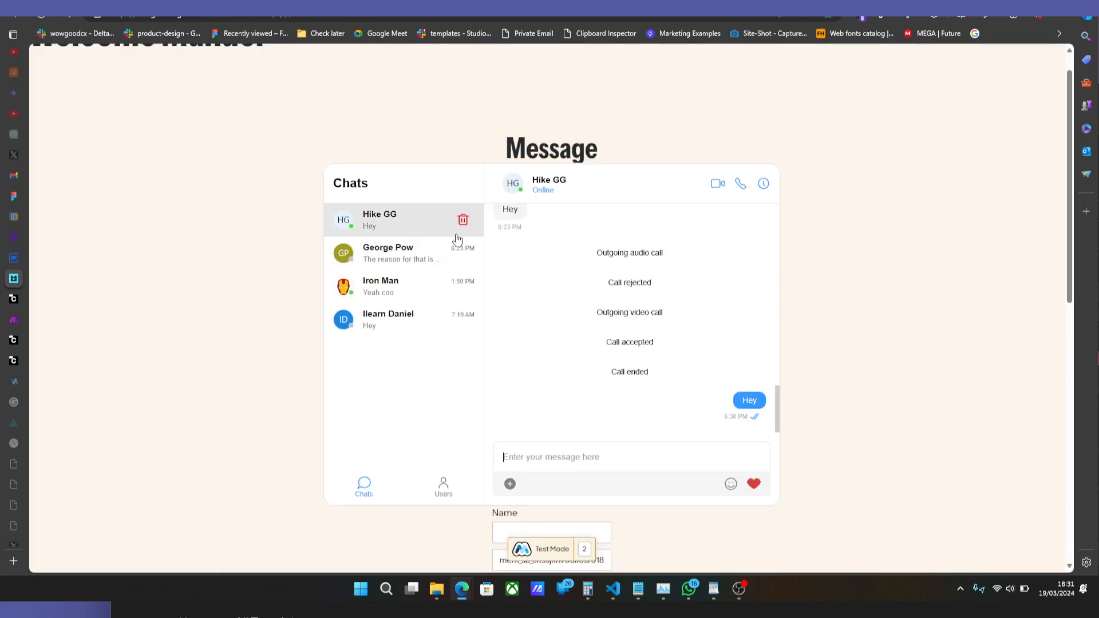
type("Pes")
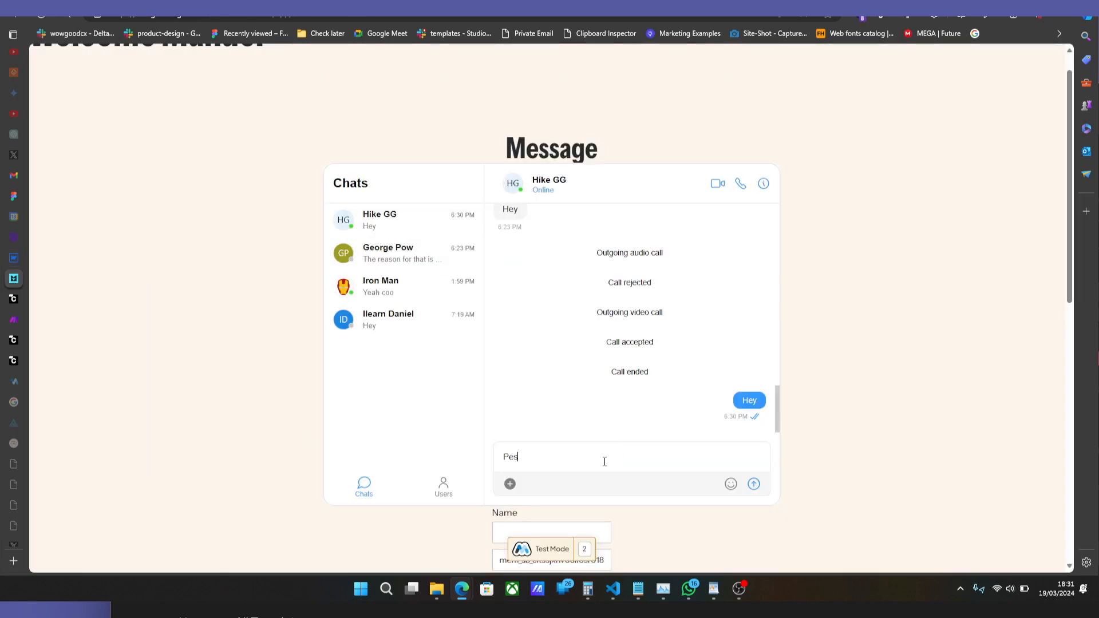
key("Return")
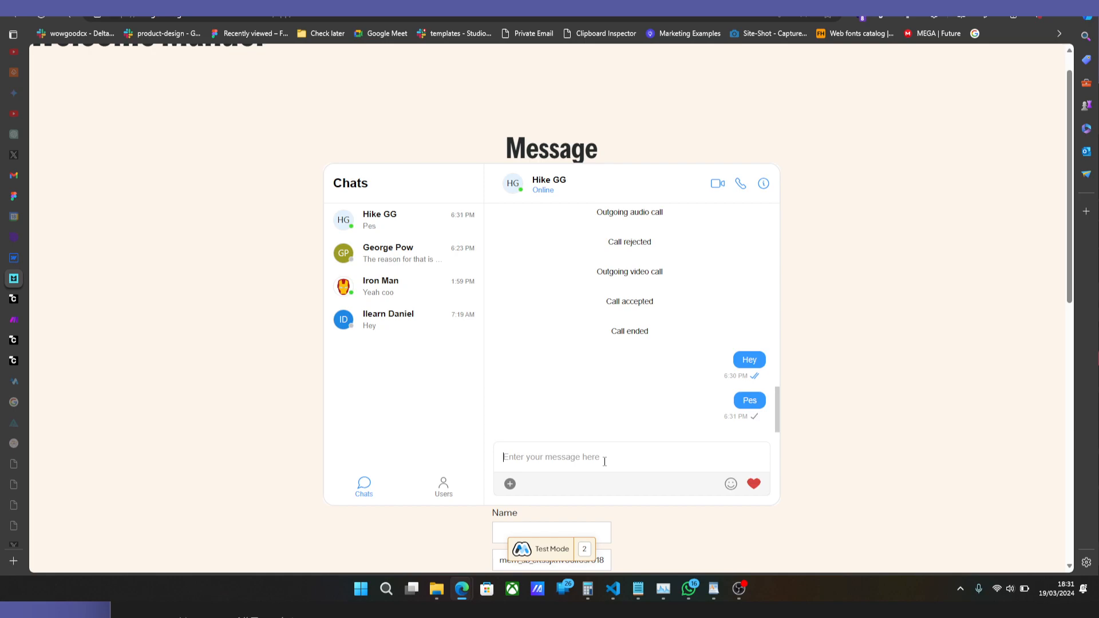
mouse_move(6, 395)
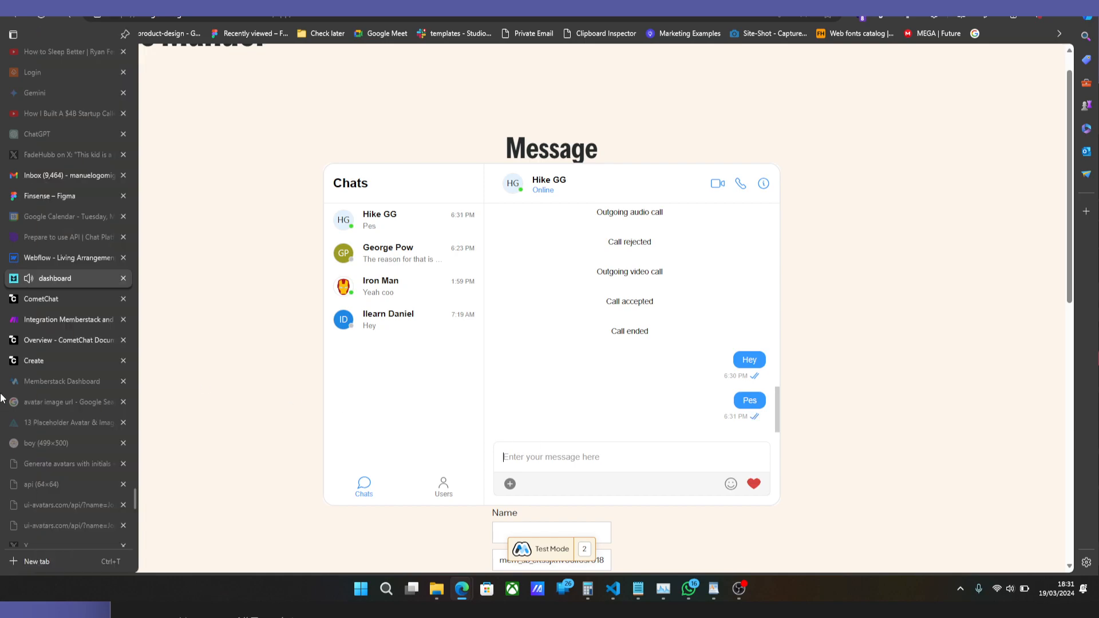